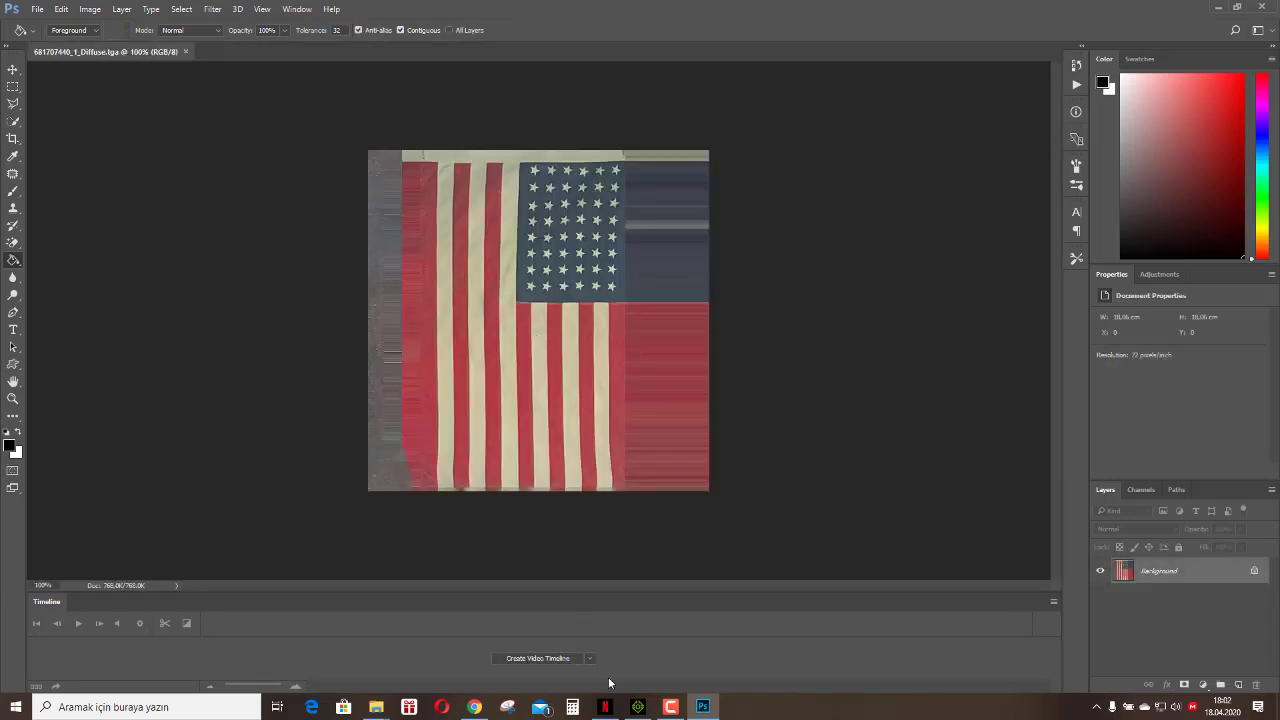
Switch to iClone and send the M_Flag_Pole material's UV layout to Photoshop for editing.
click(638, 706)
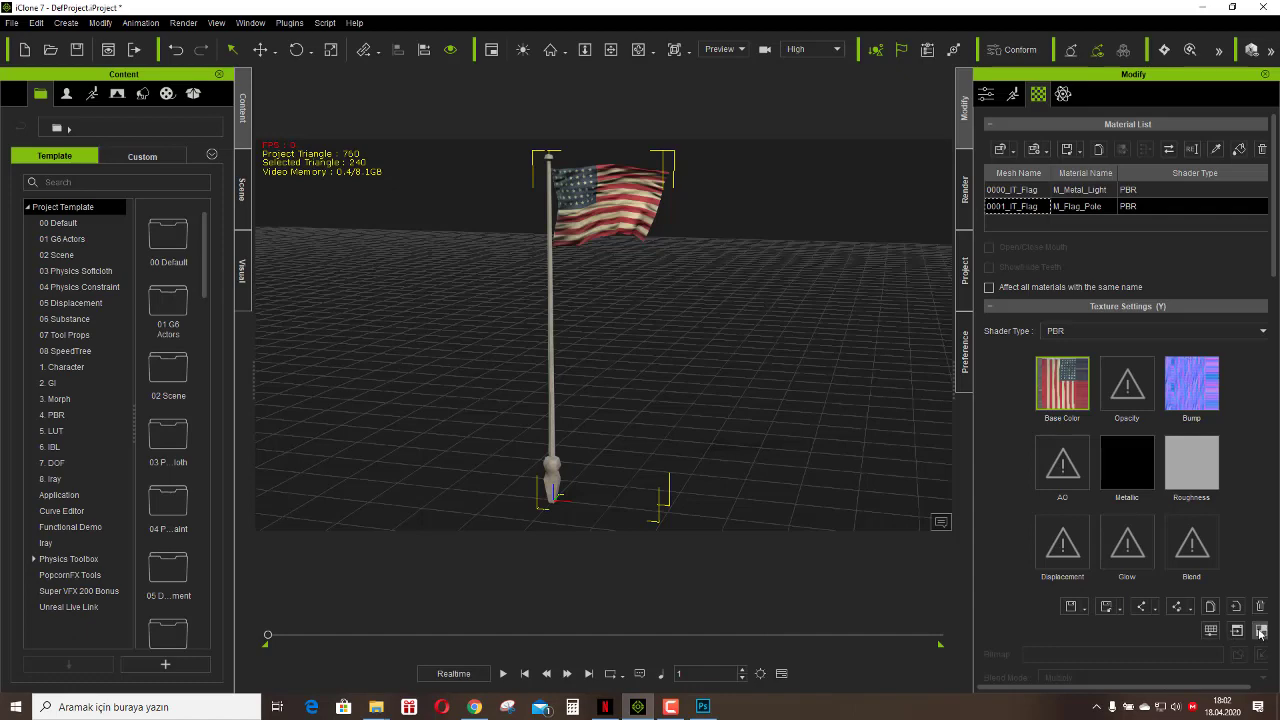
click(1261, 631)
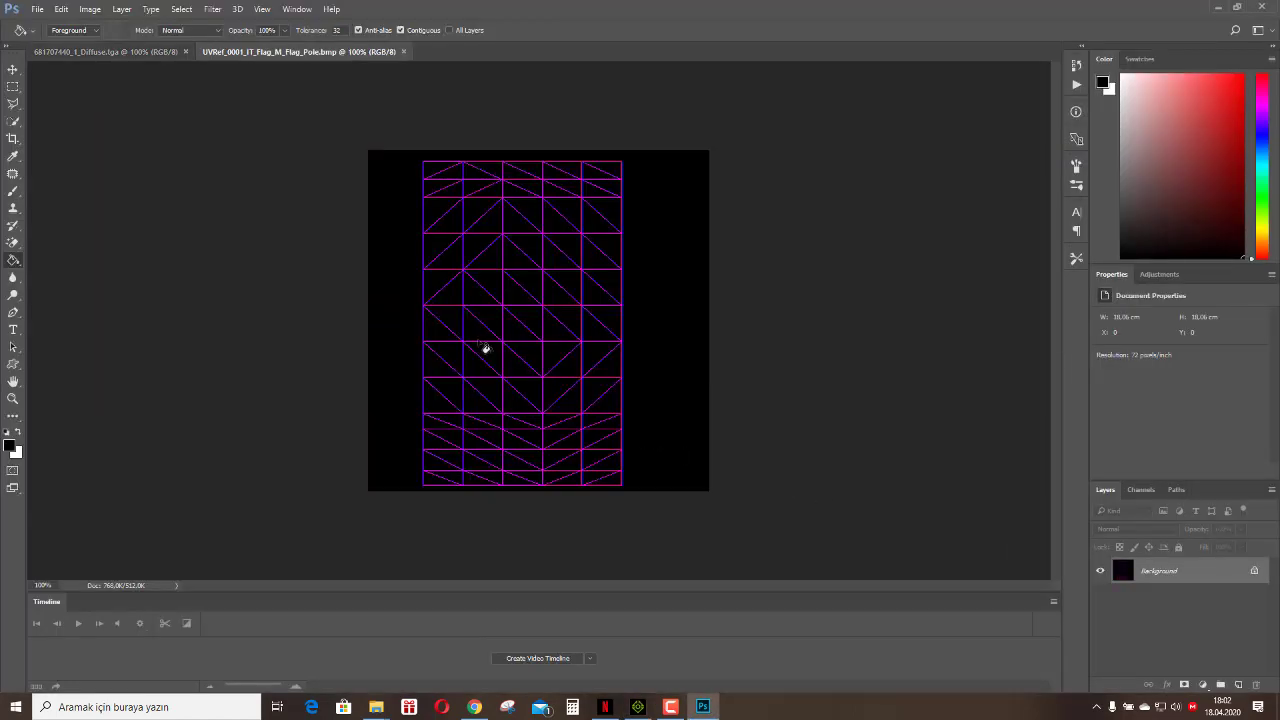
Switch to Chrome and save the Turkish flag image with the rippling red water background to the 3d folder as a JPEG.
click(474, 706)
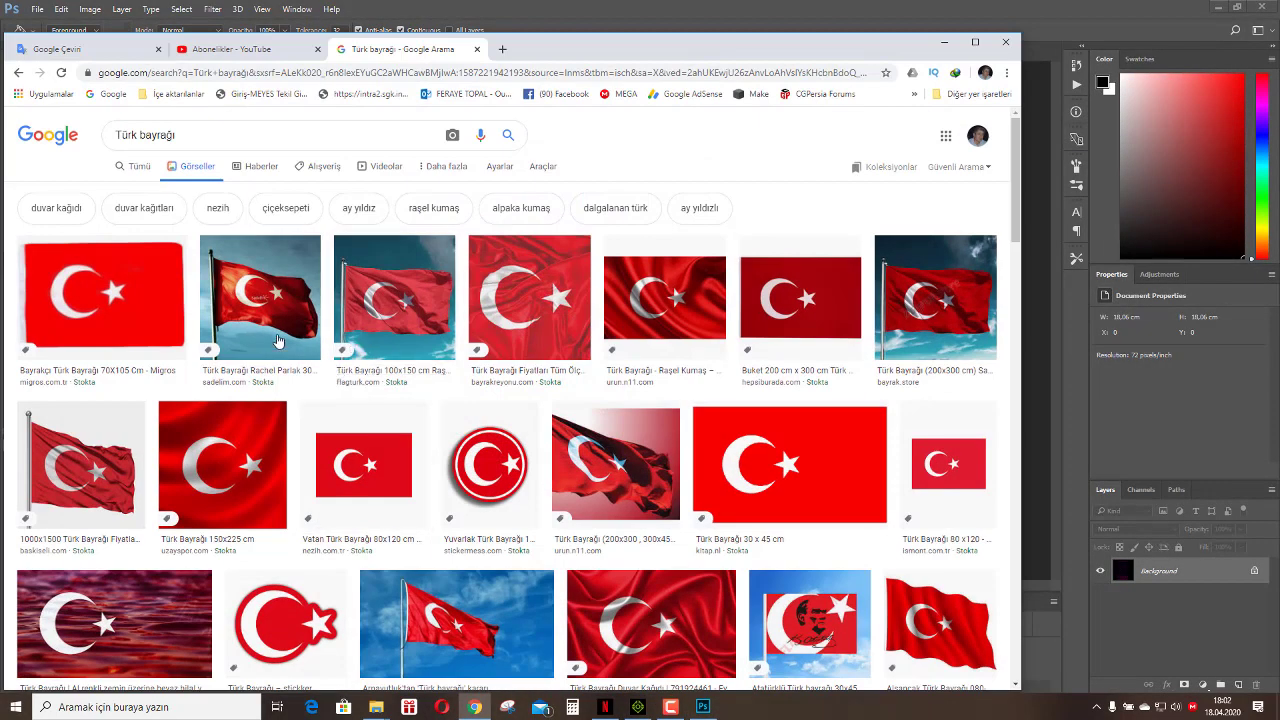
click(228, 135)
key(ctrl+a)
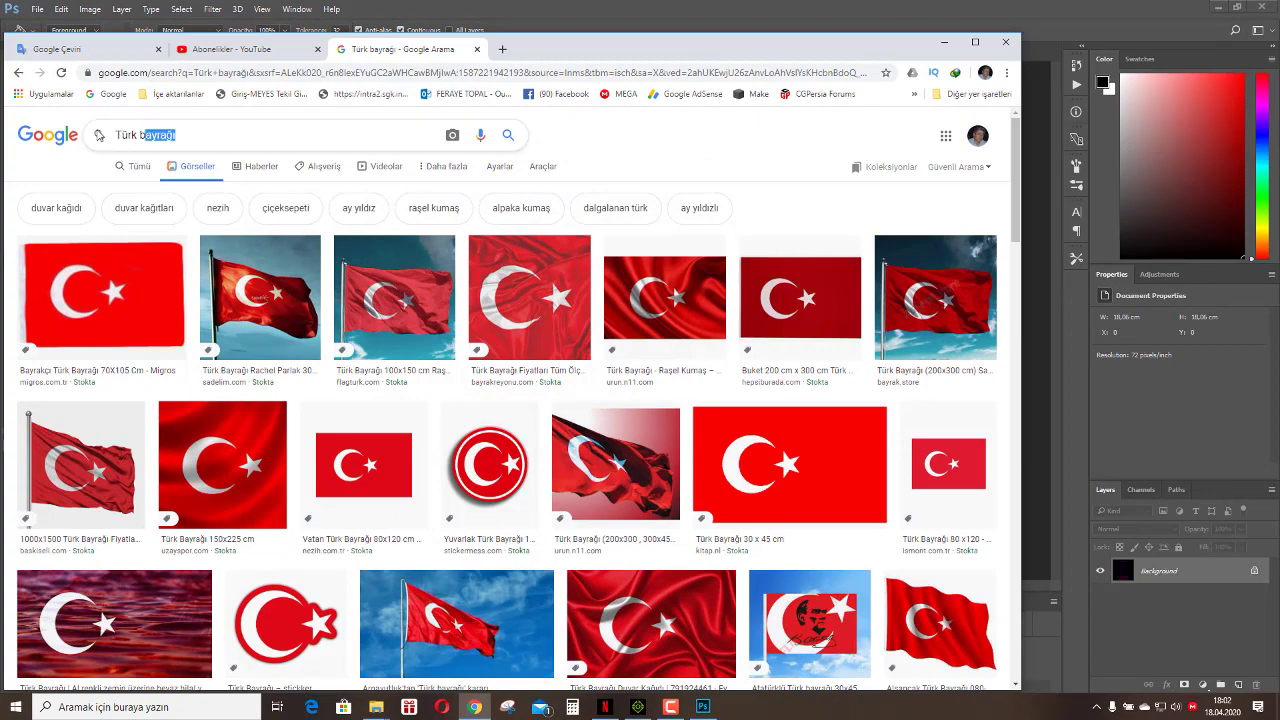
scroll(214, 470, down, 3)
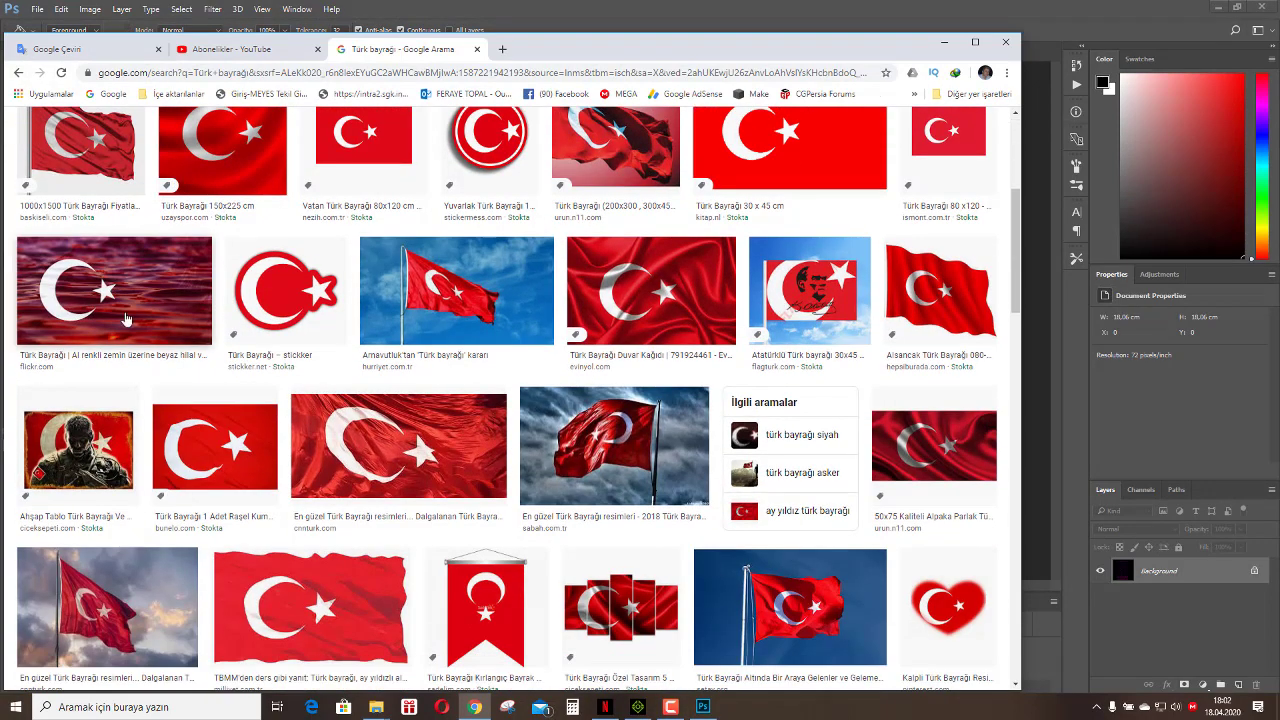
click(130, 313)
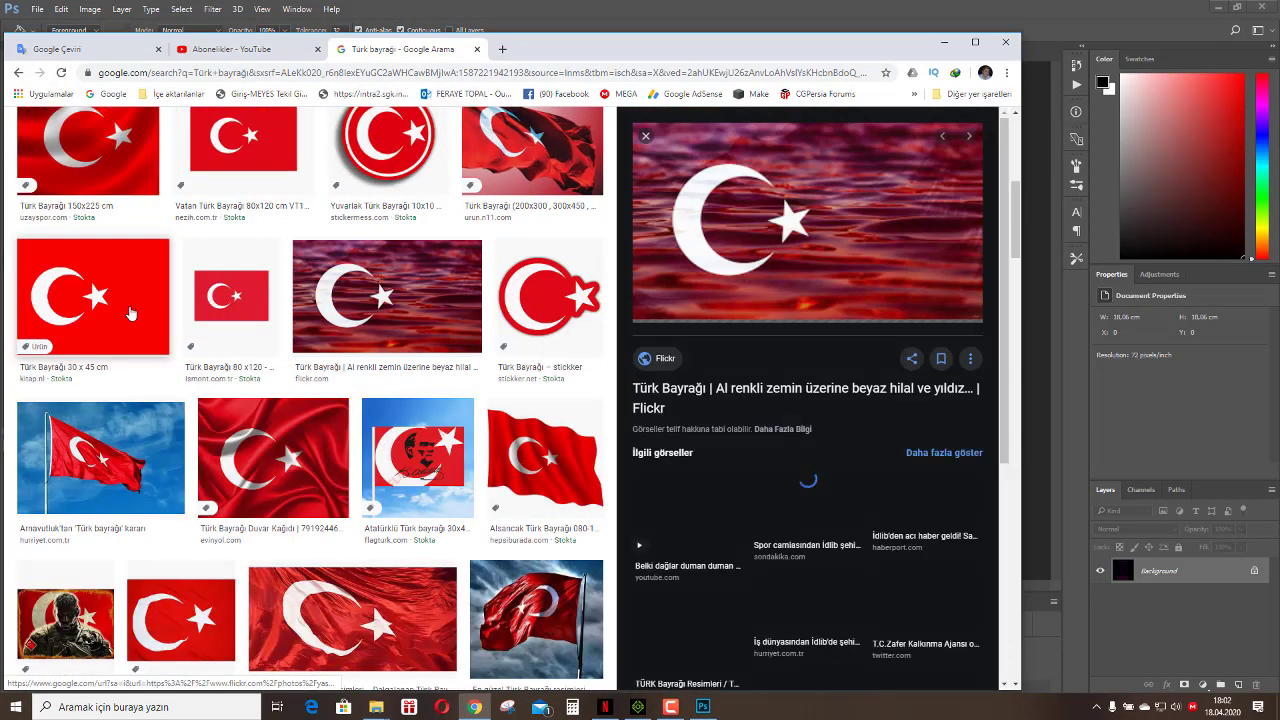
right_click(768, 243)
click(826, 384)
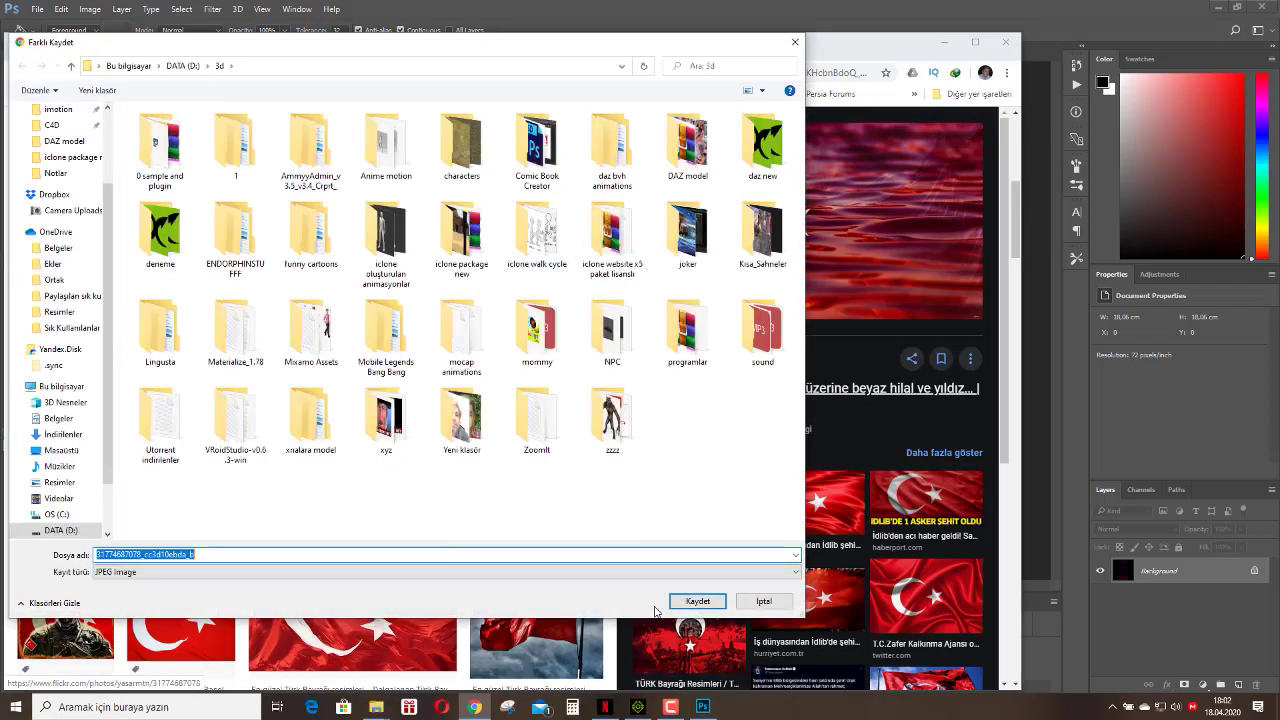
click(697, 601)
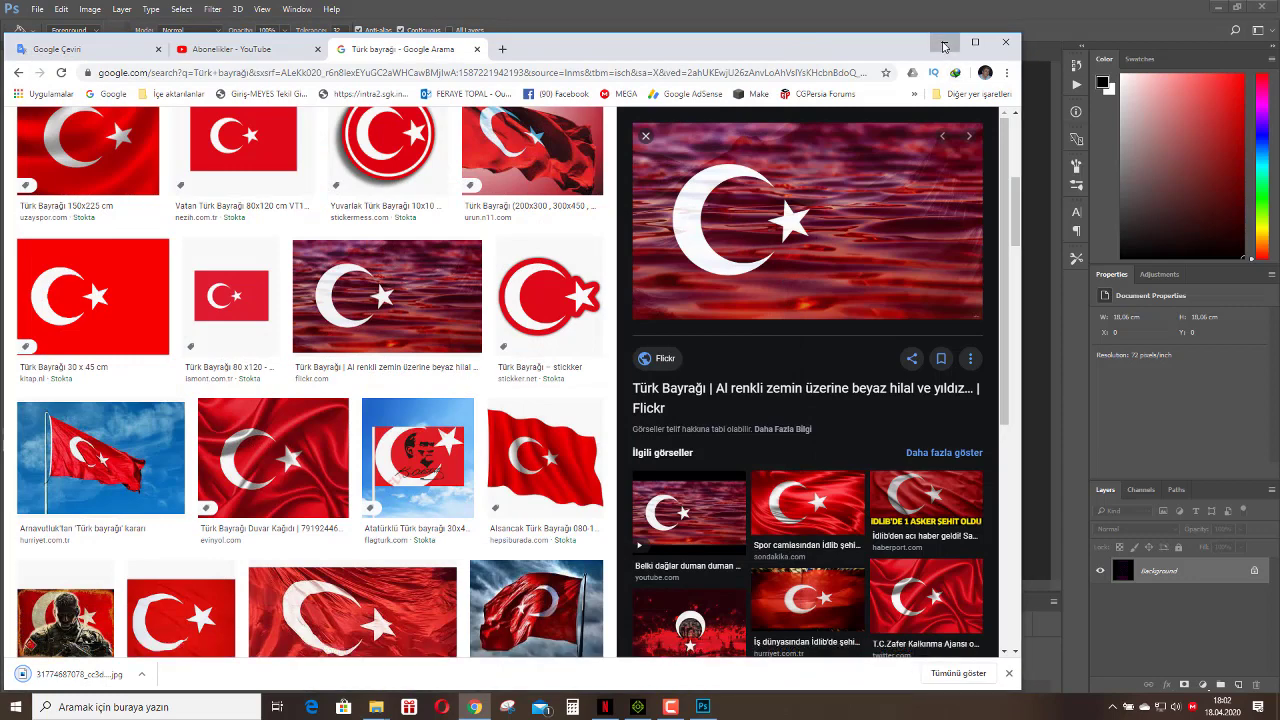
click(944, 46)
click(37, 9)
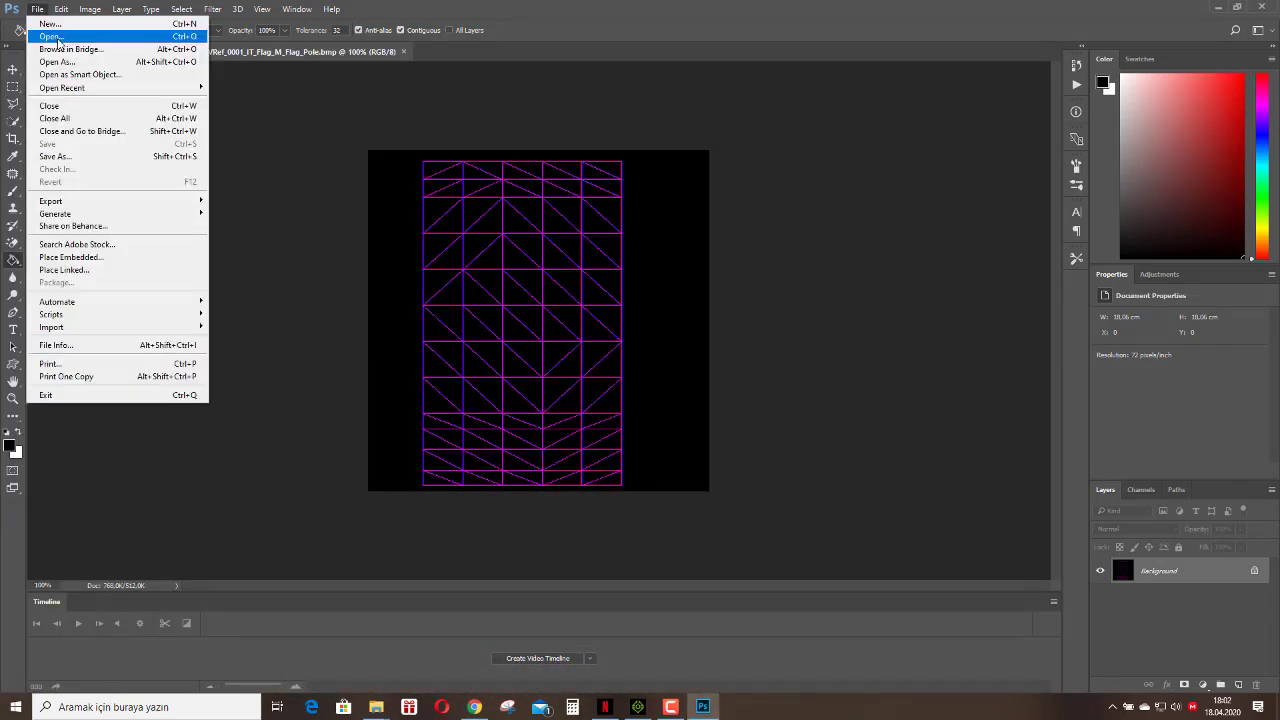
click(58, 39)
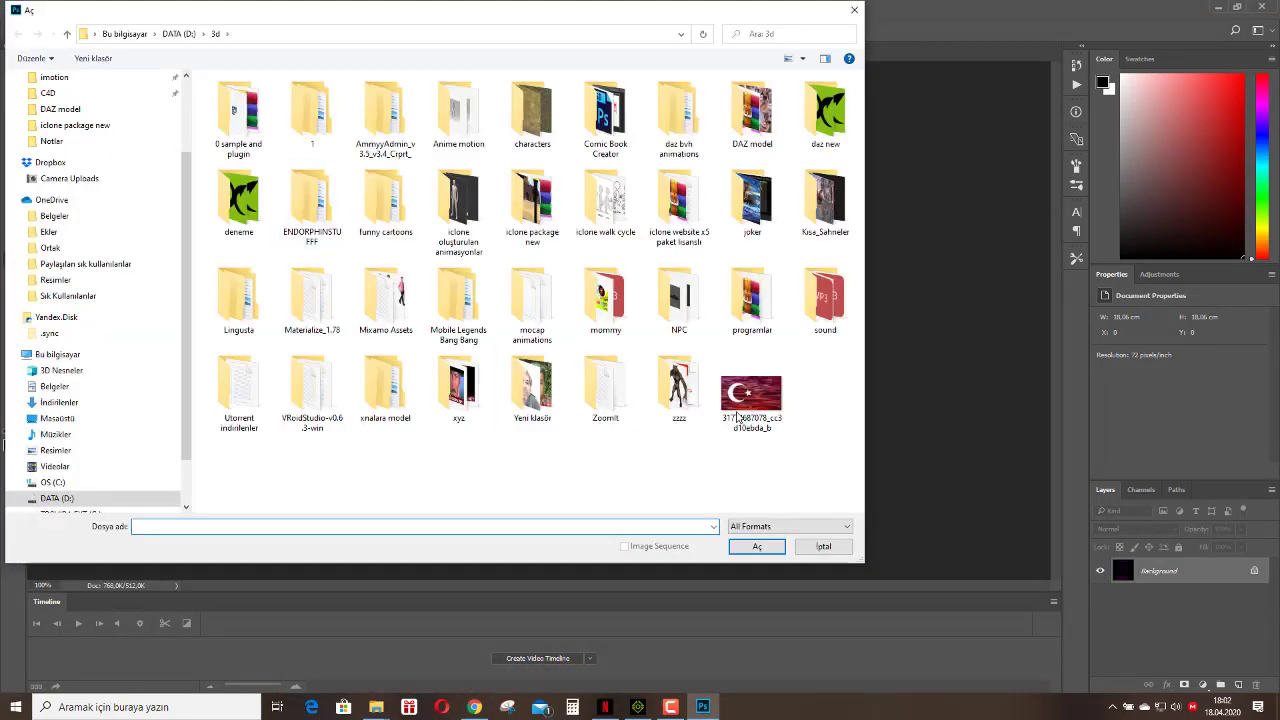
double_click(740, 397)
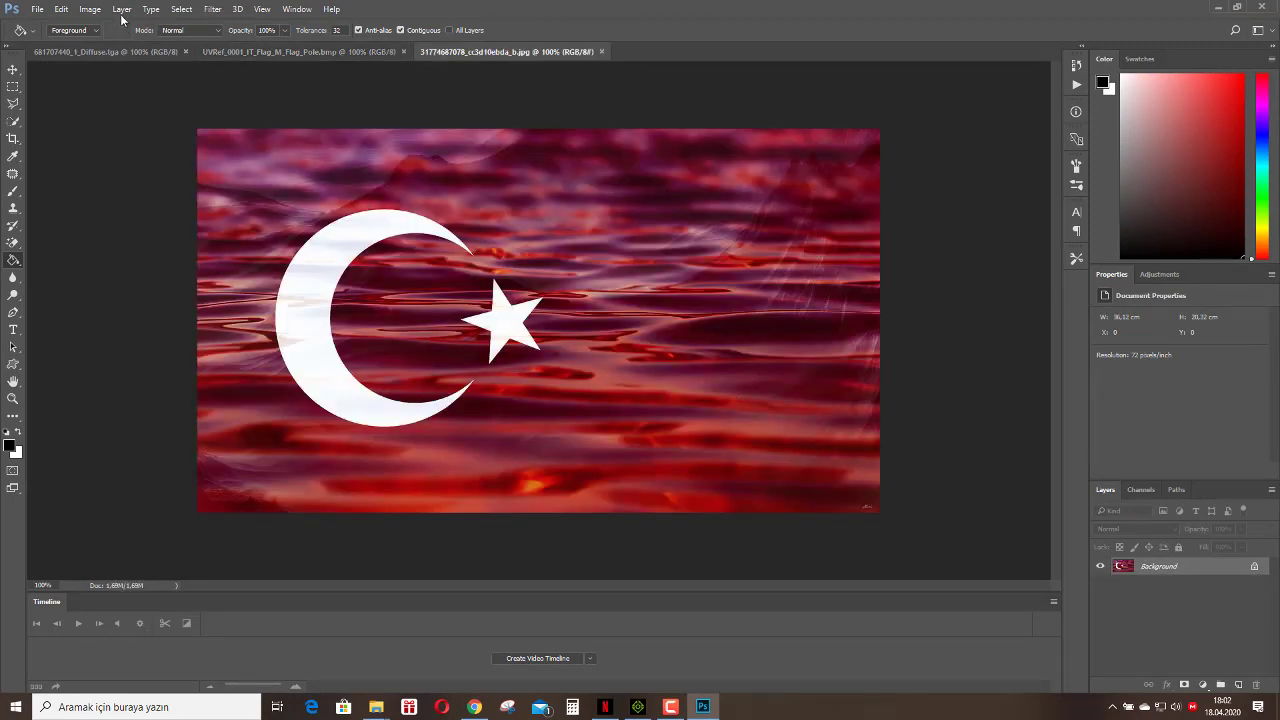
Copy the entire flag image and paste it into the UVRef_0001_IT_Flag_M_Flag_Pole.bmp document.
click(183, 10)
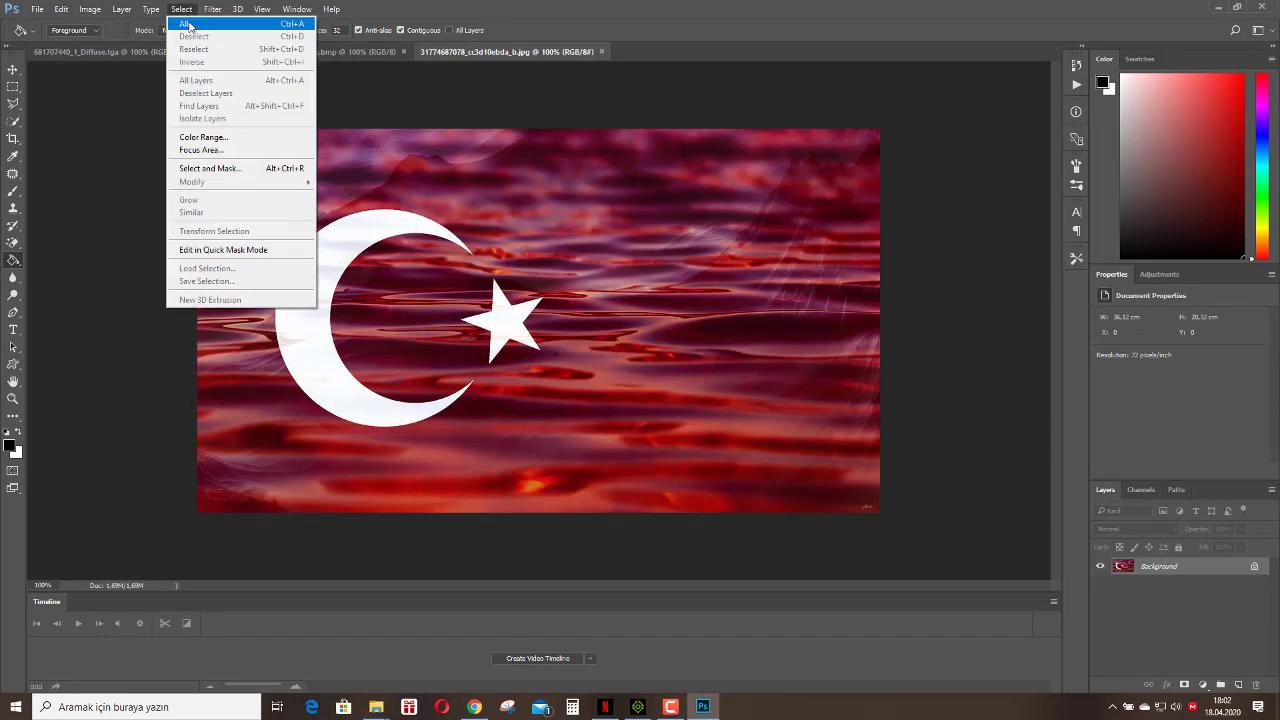
click(192, 22)
click(62, 9)
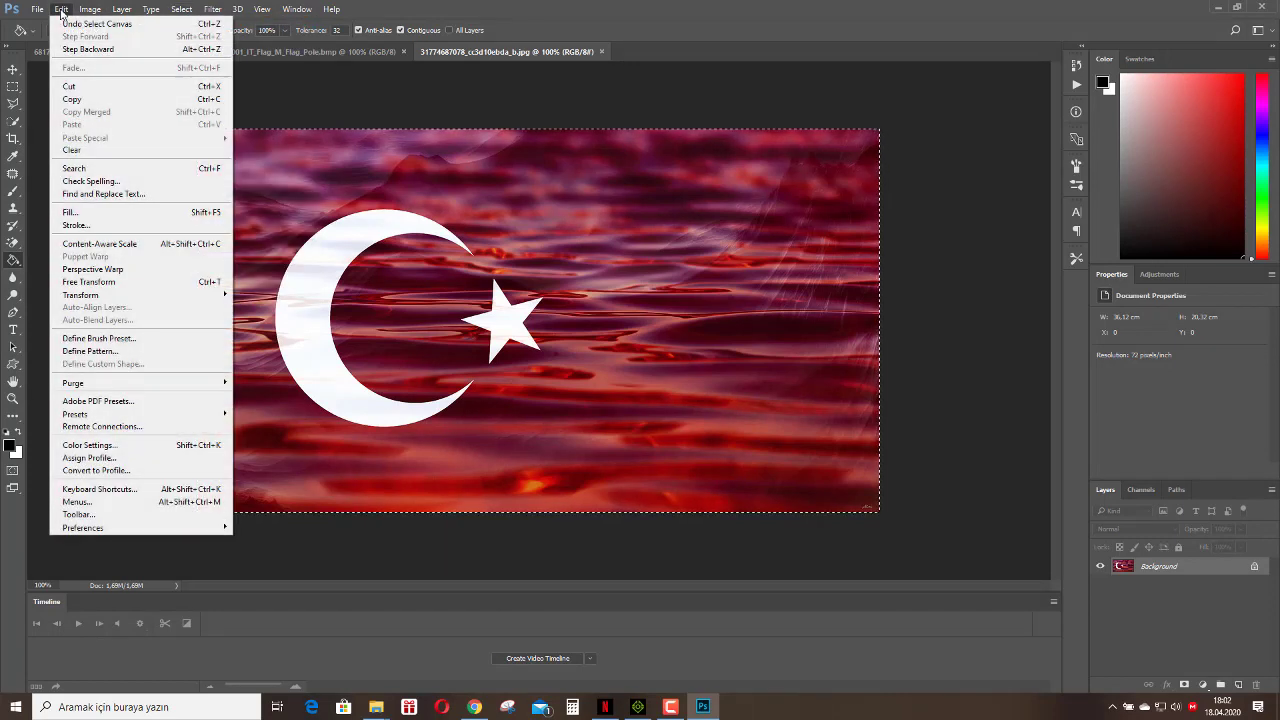
click(72, 92)
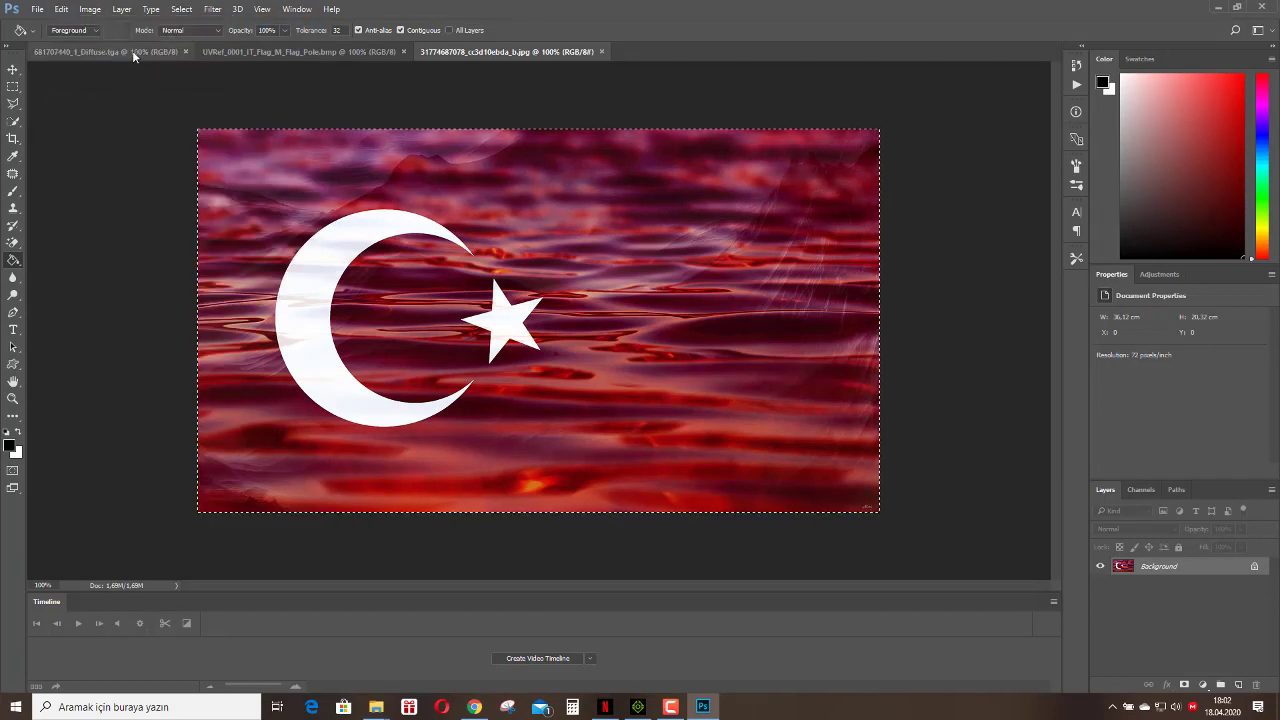
click(133, 53)
click(228, 52)
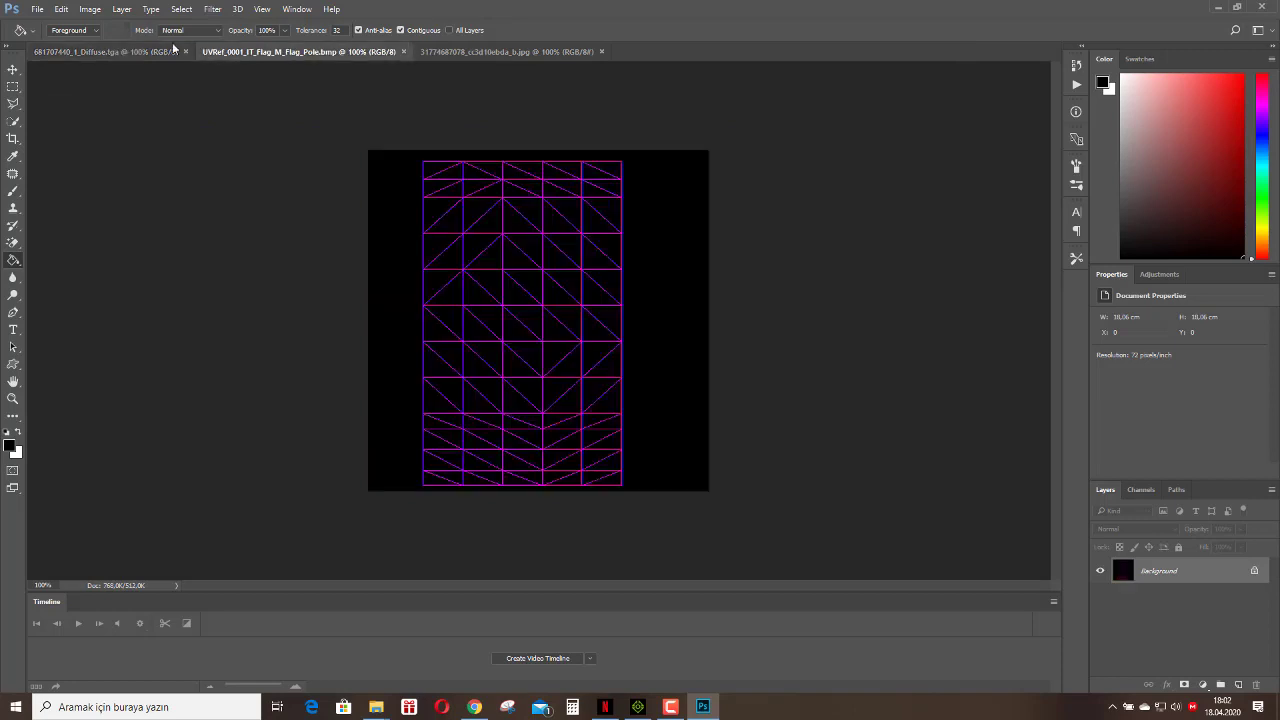
click(90, 9)
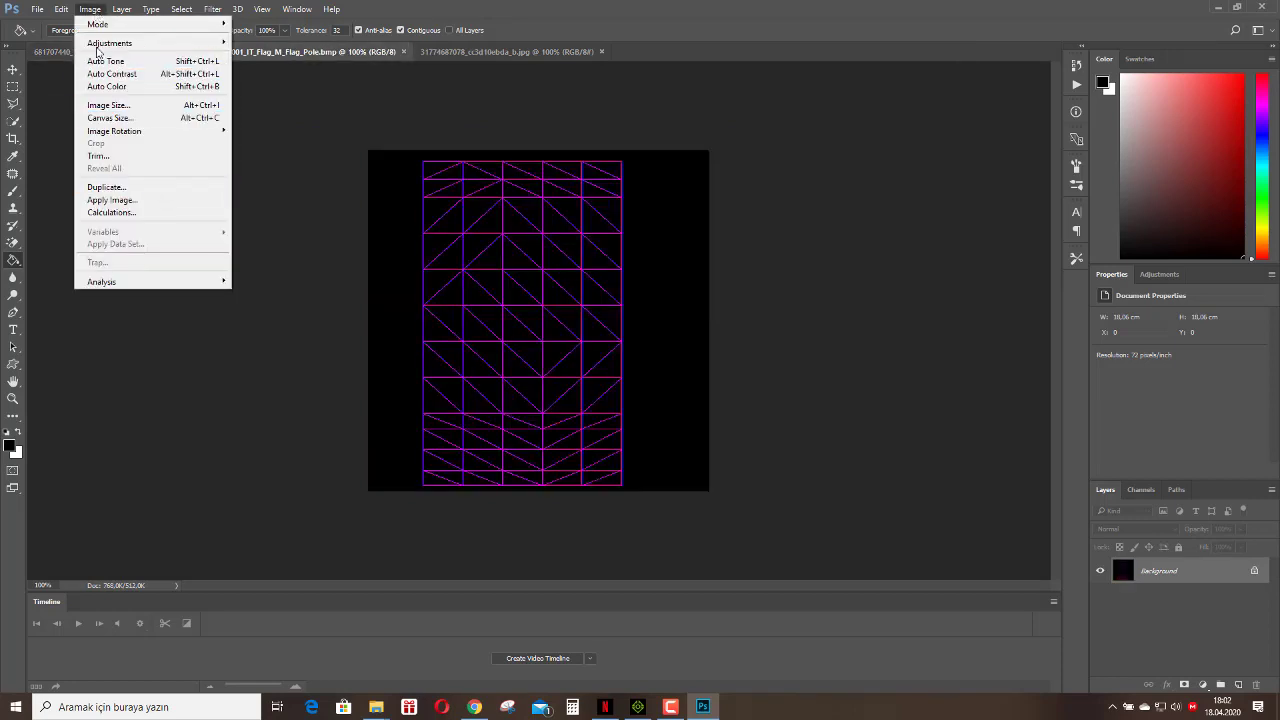
mouse_move(64, 12)
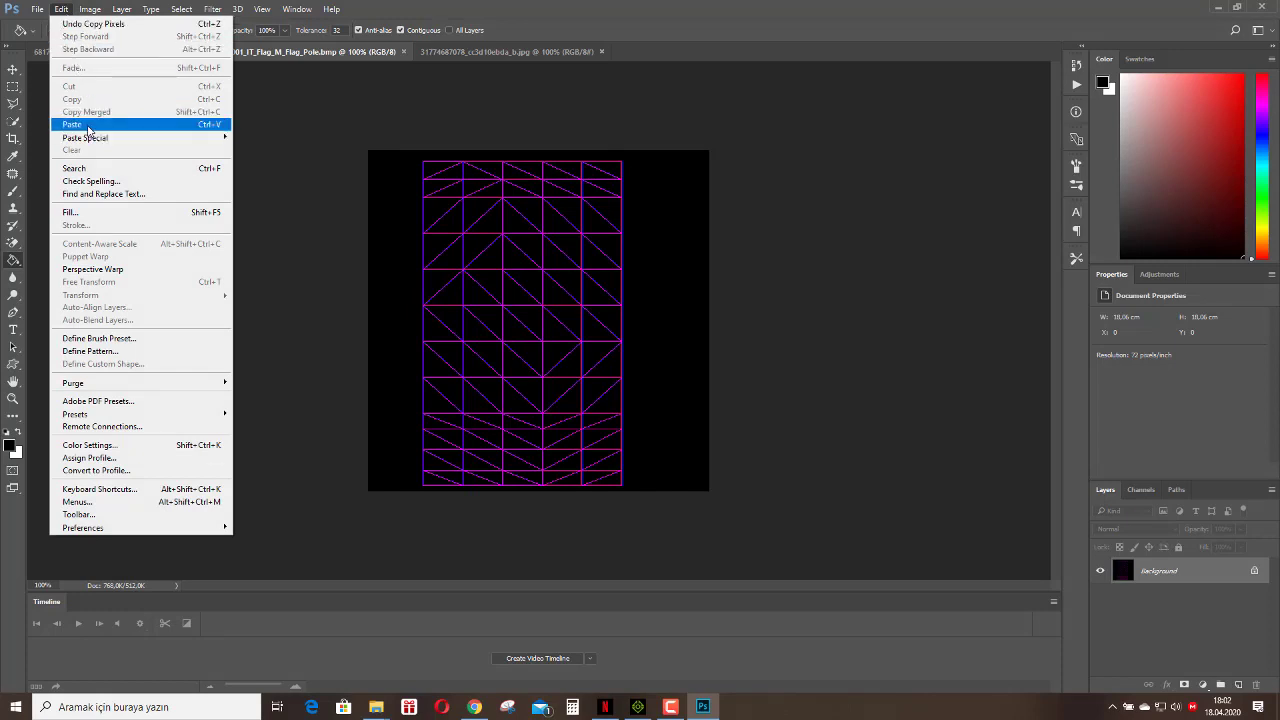
click(85, 124)
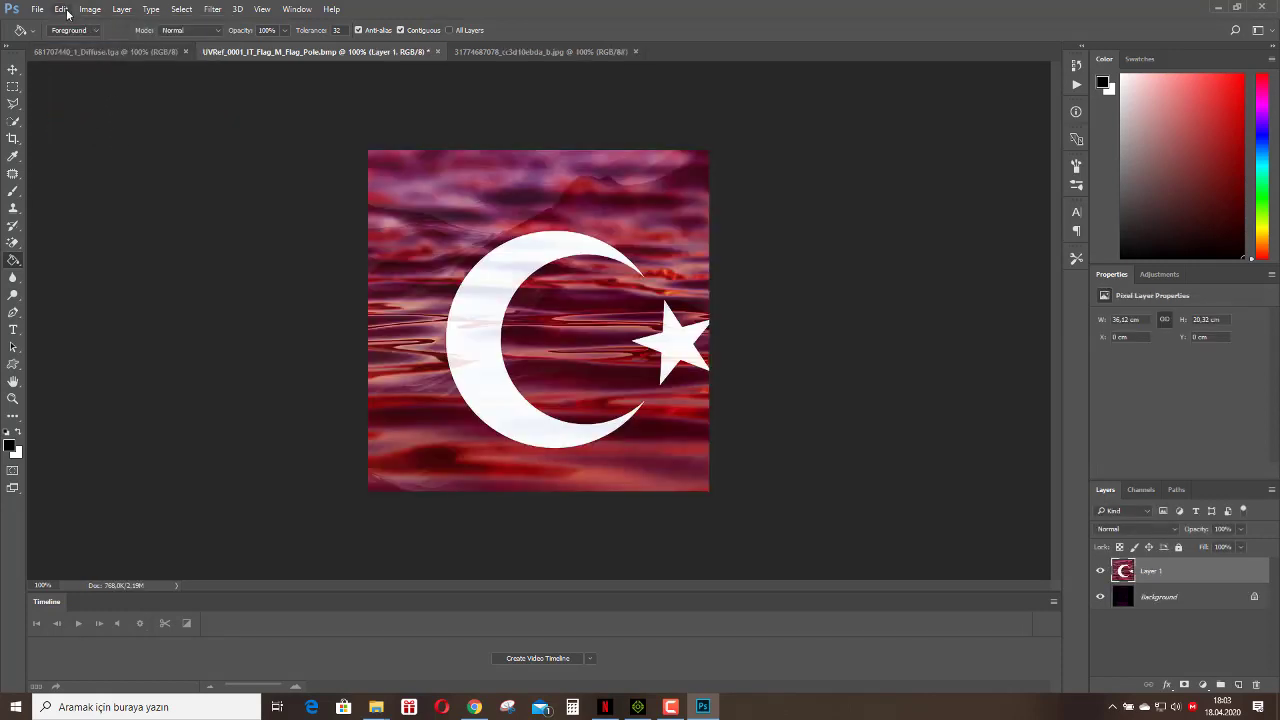
Free-transform the pasted flag to about 21% width and 62% height, aligned with the upper-left corner of the UV grid.
click(64, 10)
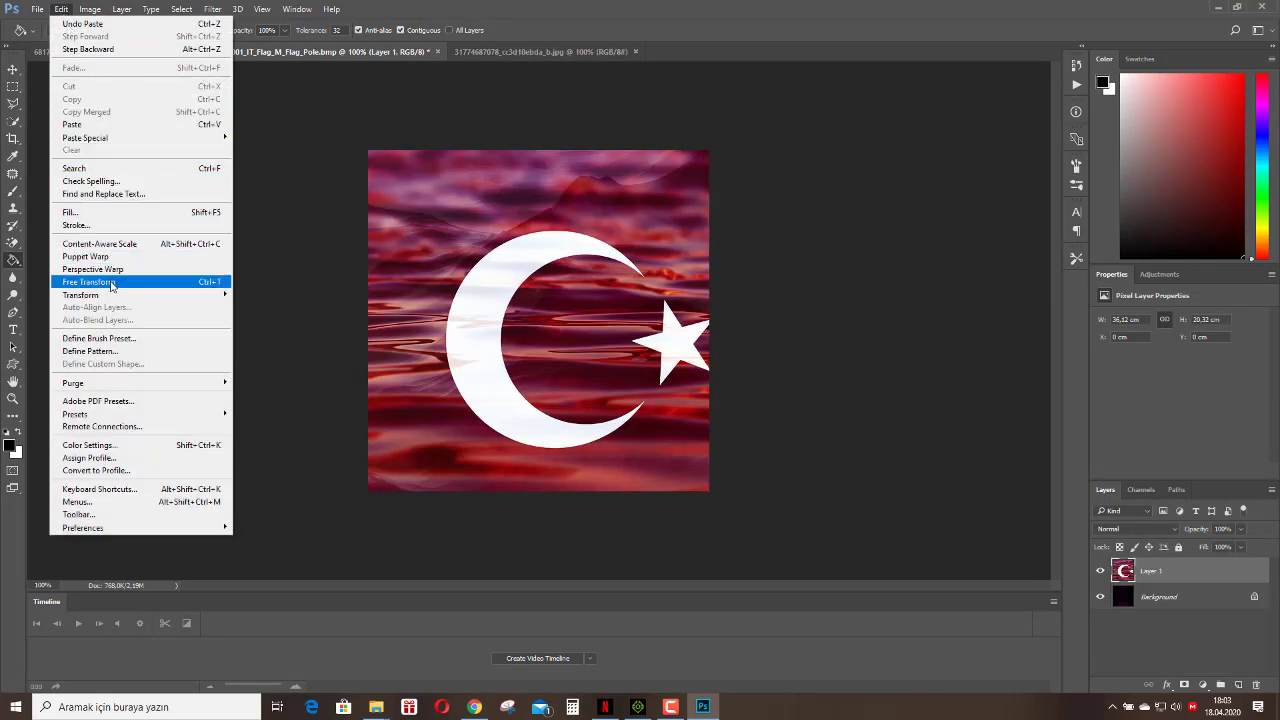
click(129, 287)
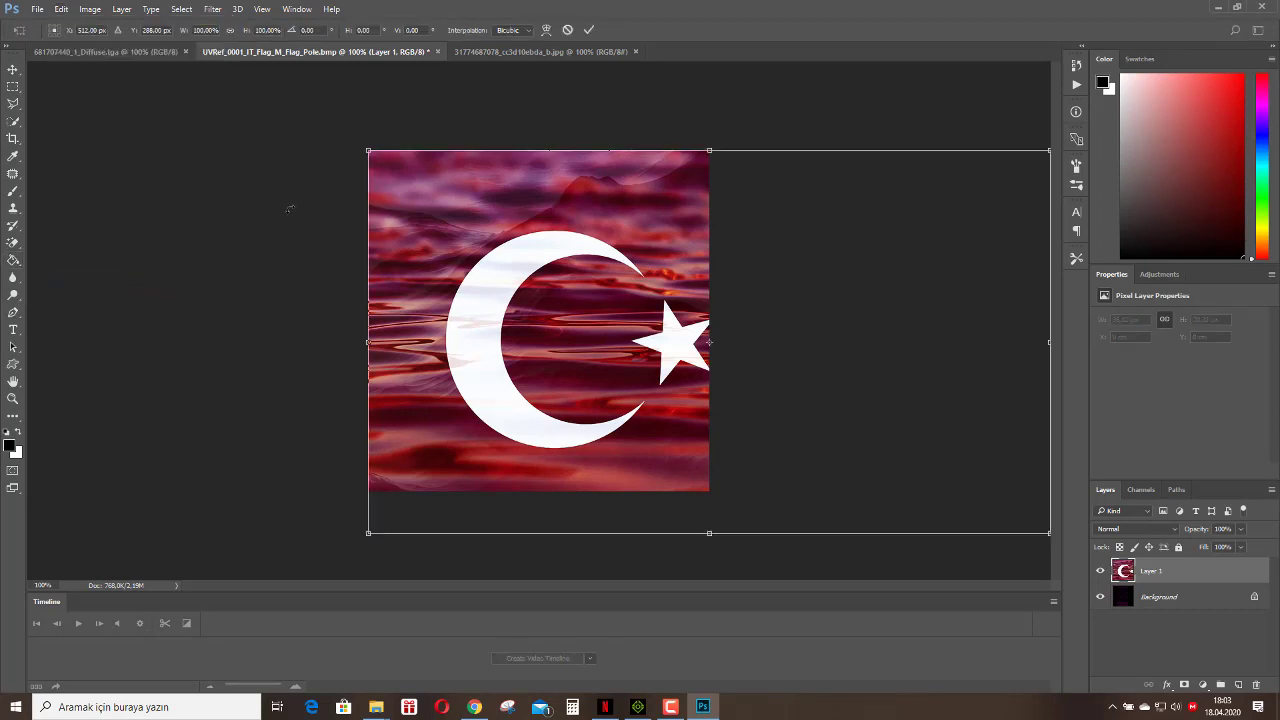
drag(368, 150, 907, 295)
drag(934, 353, 447, 215)
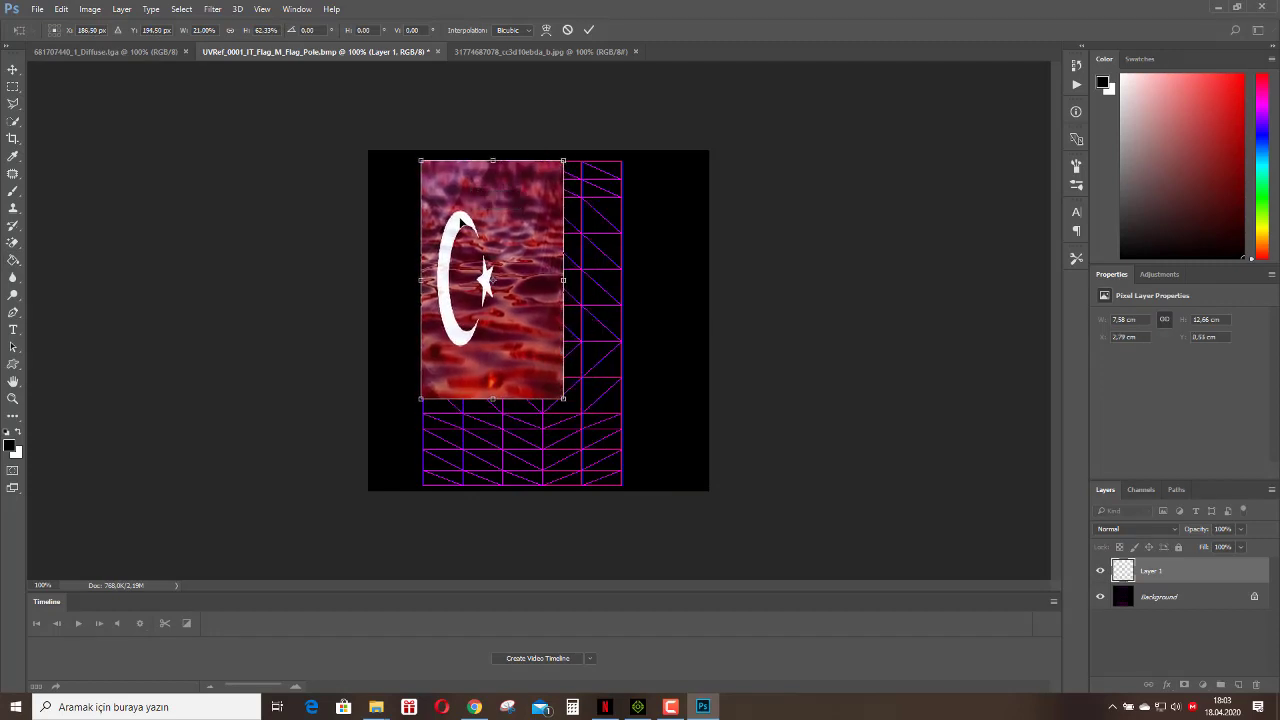
Rotate the flag about 90° clockwise, stretch it to cover the whole UV grid, and apply the transform.
drag(572, 140, 646, 366)
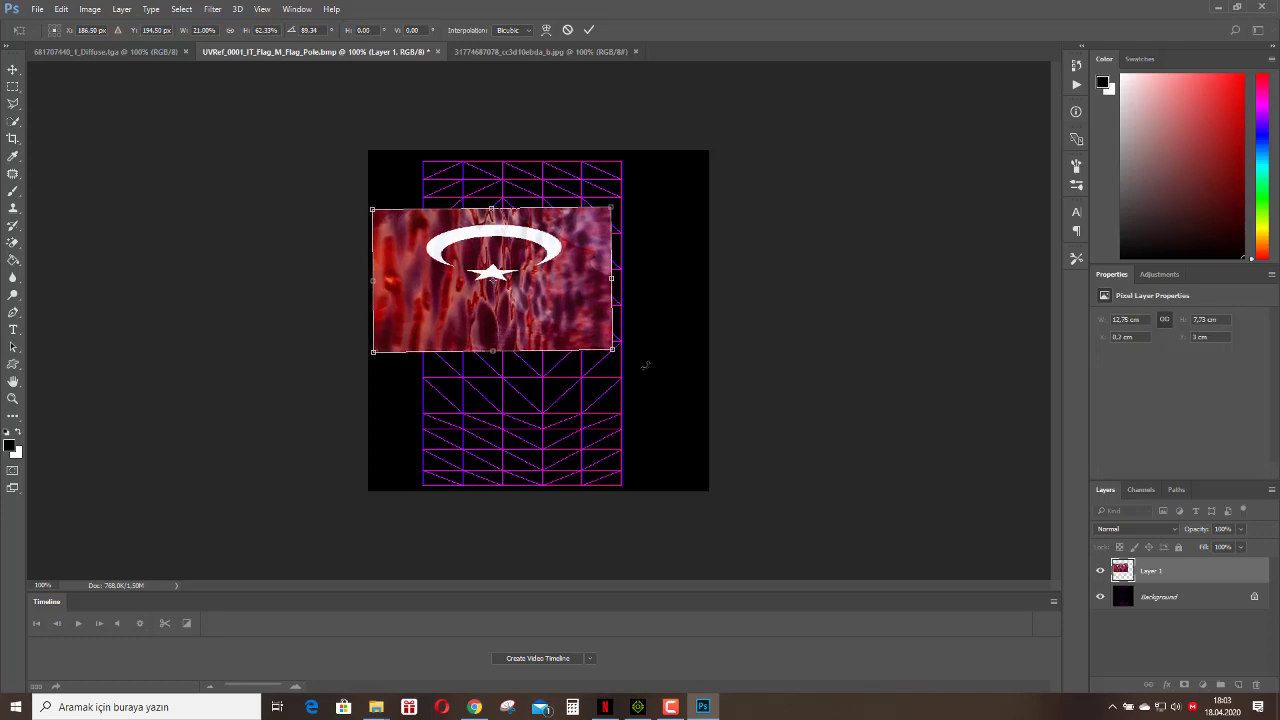
drag(509, 253, 557, 198)
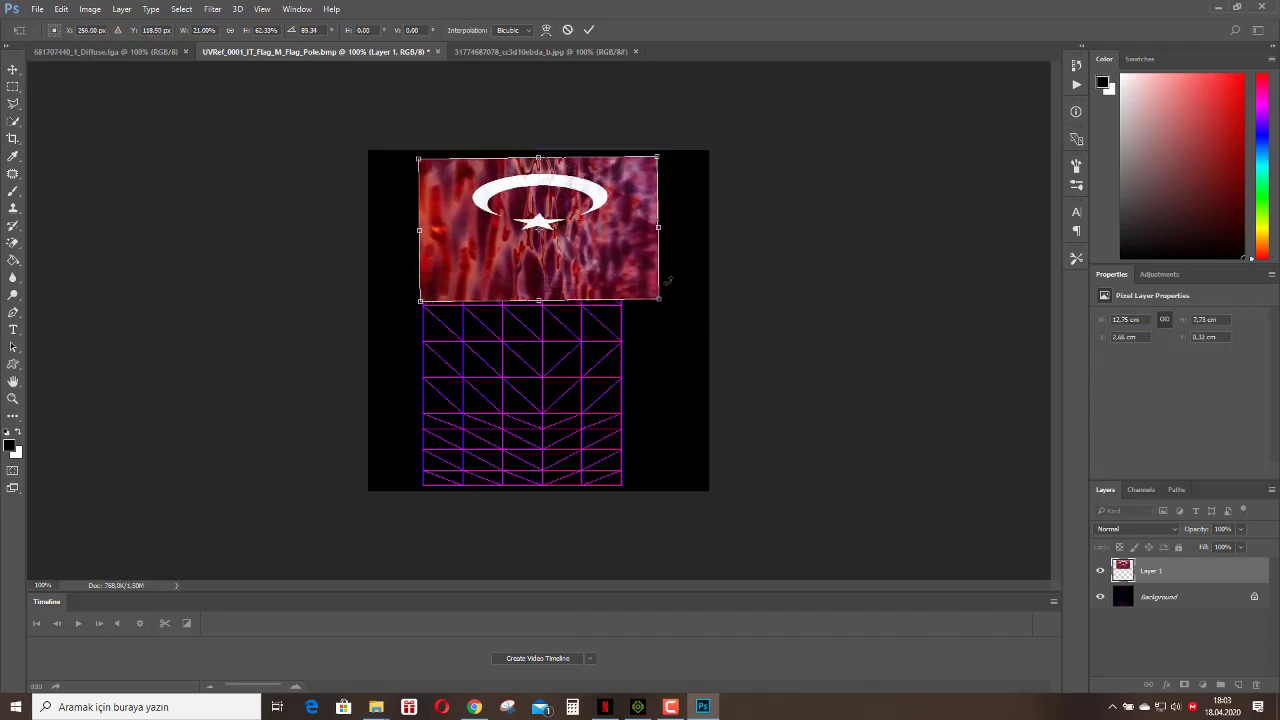
drag(660, 300, 627, 491)
drag(622, 139, 614, 144)
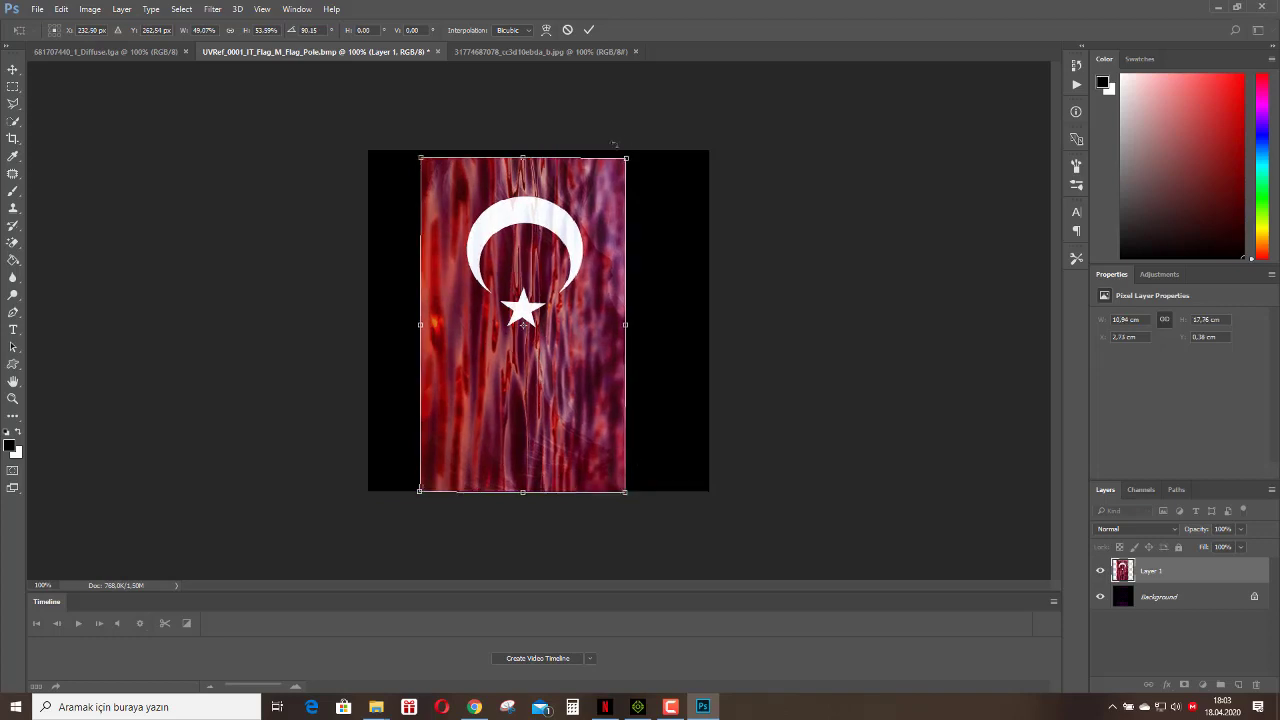
key(Return)
key(g)
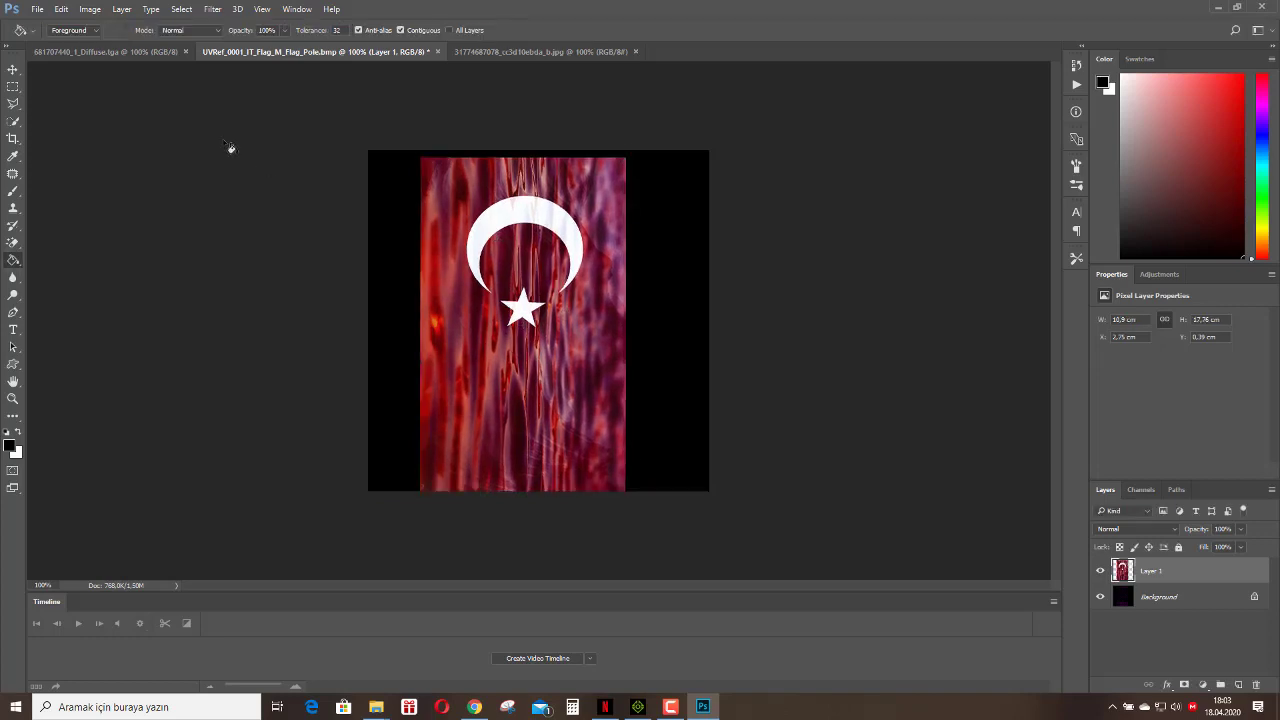
Save the composed texture in the 3d folder as a maximum-quality JPEG named UVRef_0001_IT_Flag_M_Flag_Pole.
click(42, 11)
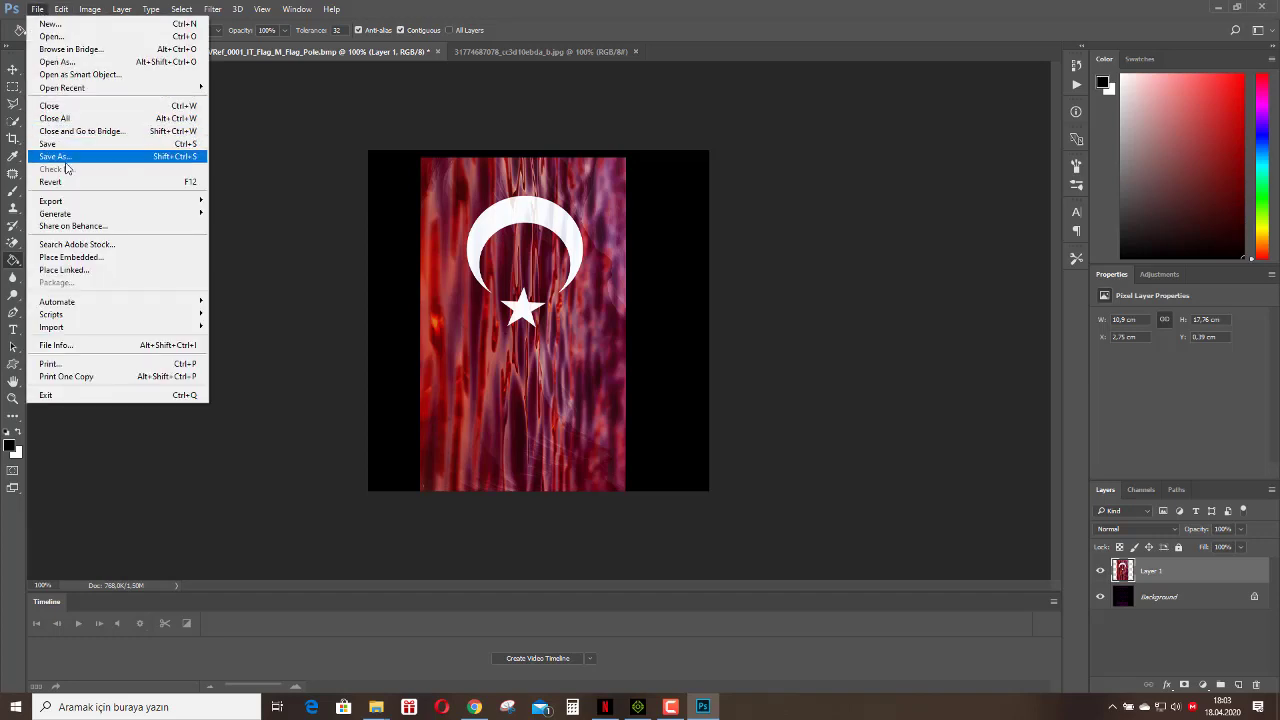
click(63, 158)
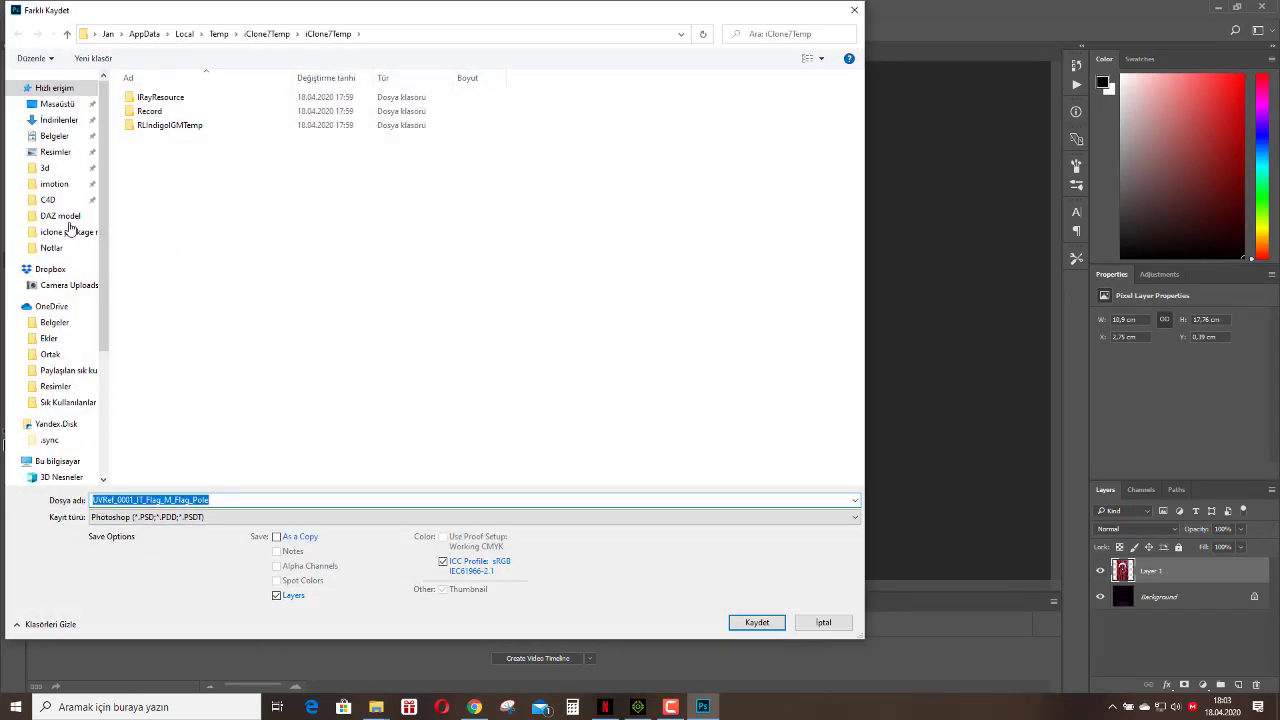
click(70, 170)
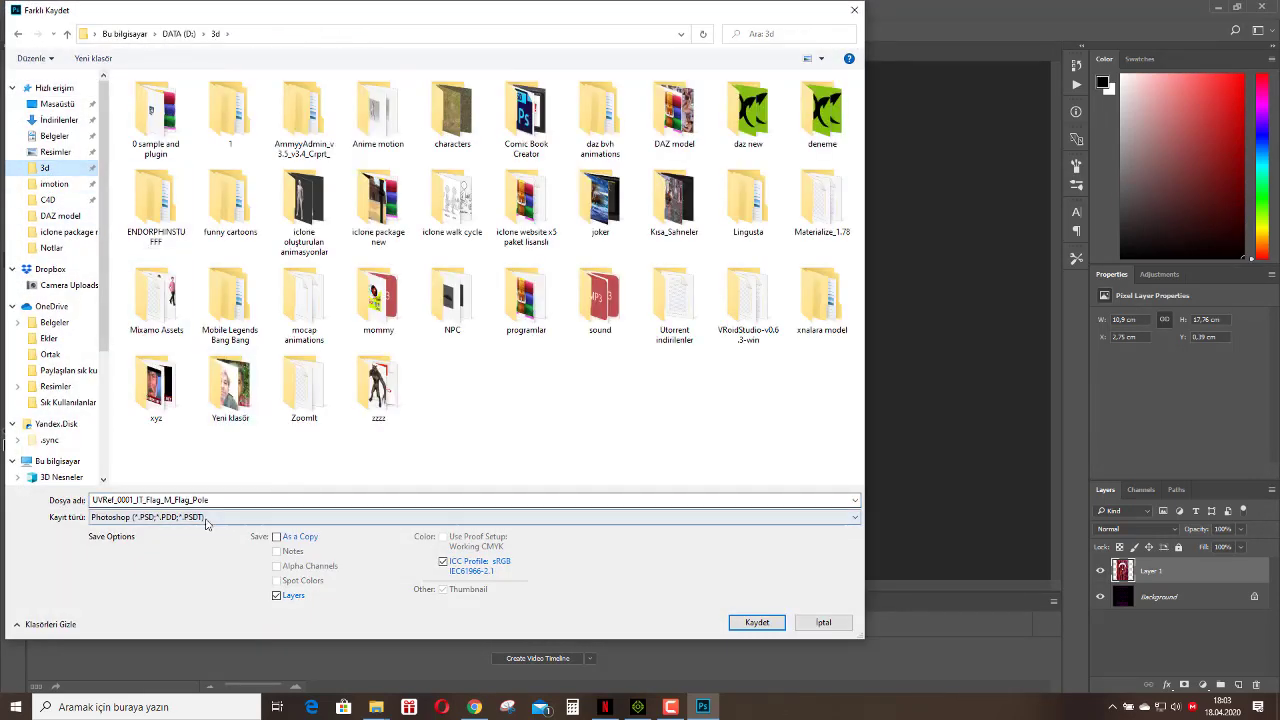
click(206, 518)
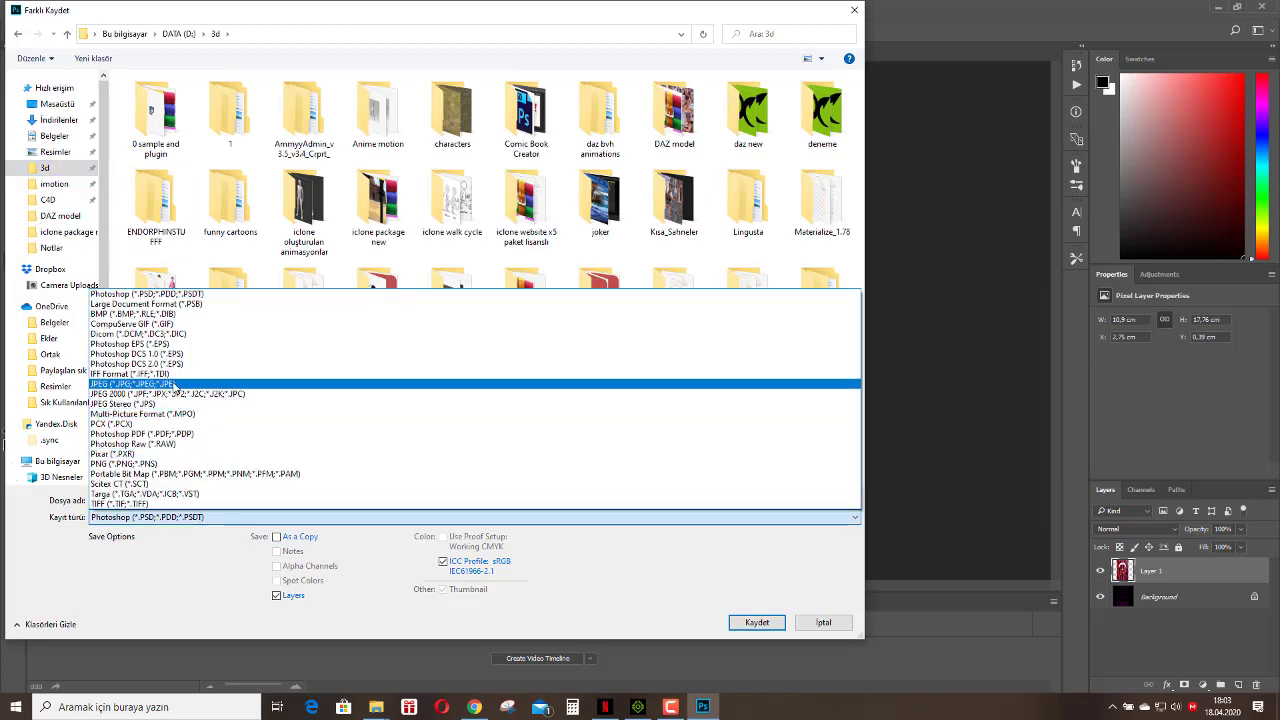
click(175, 384)
click(752, 622)
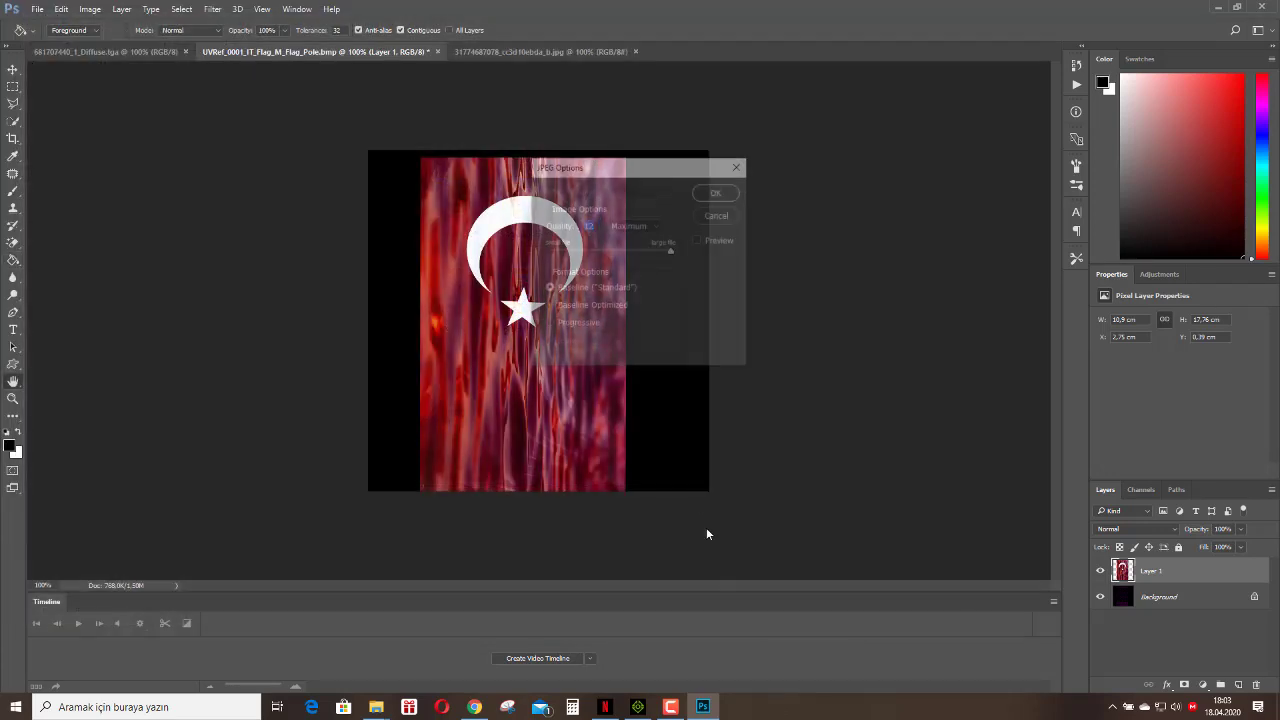
click(716, 192)
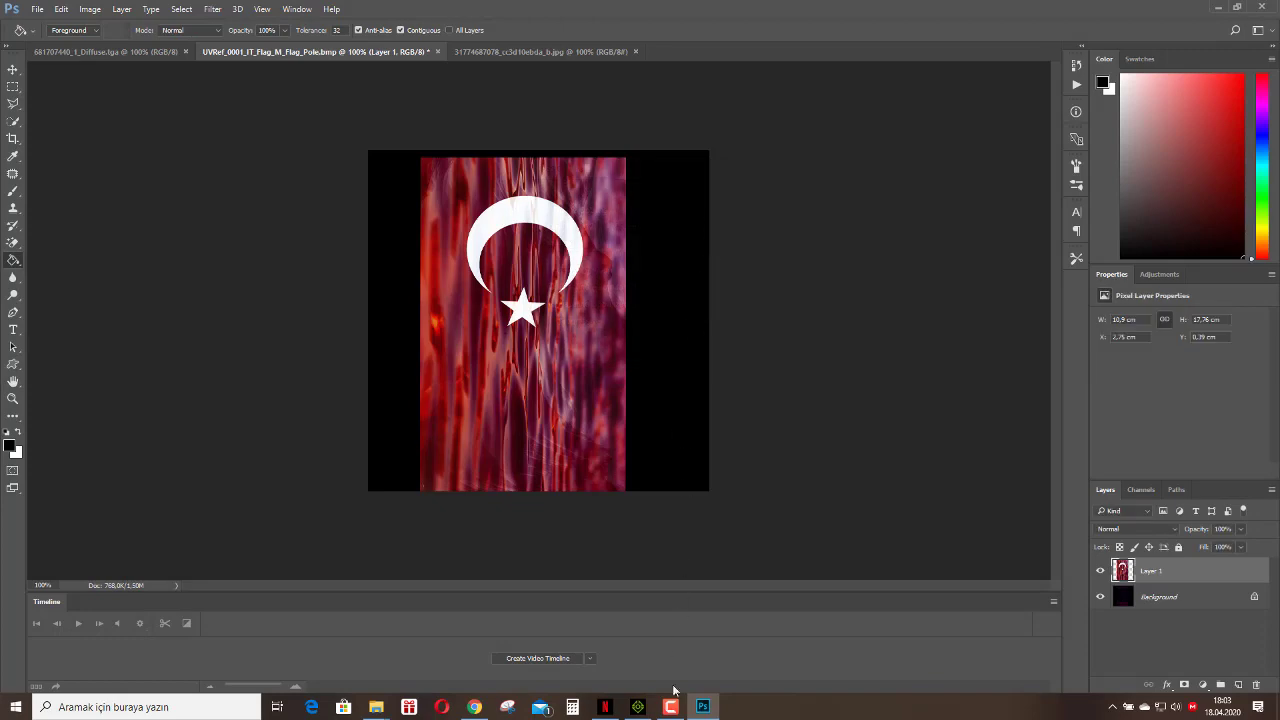
Switch to iClone, apply UVRef_0001_IT_Flag_M_Flag_Pole from the 3d folder as the flag material's Base Color, and play the animation.
click(631, 679)
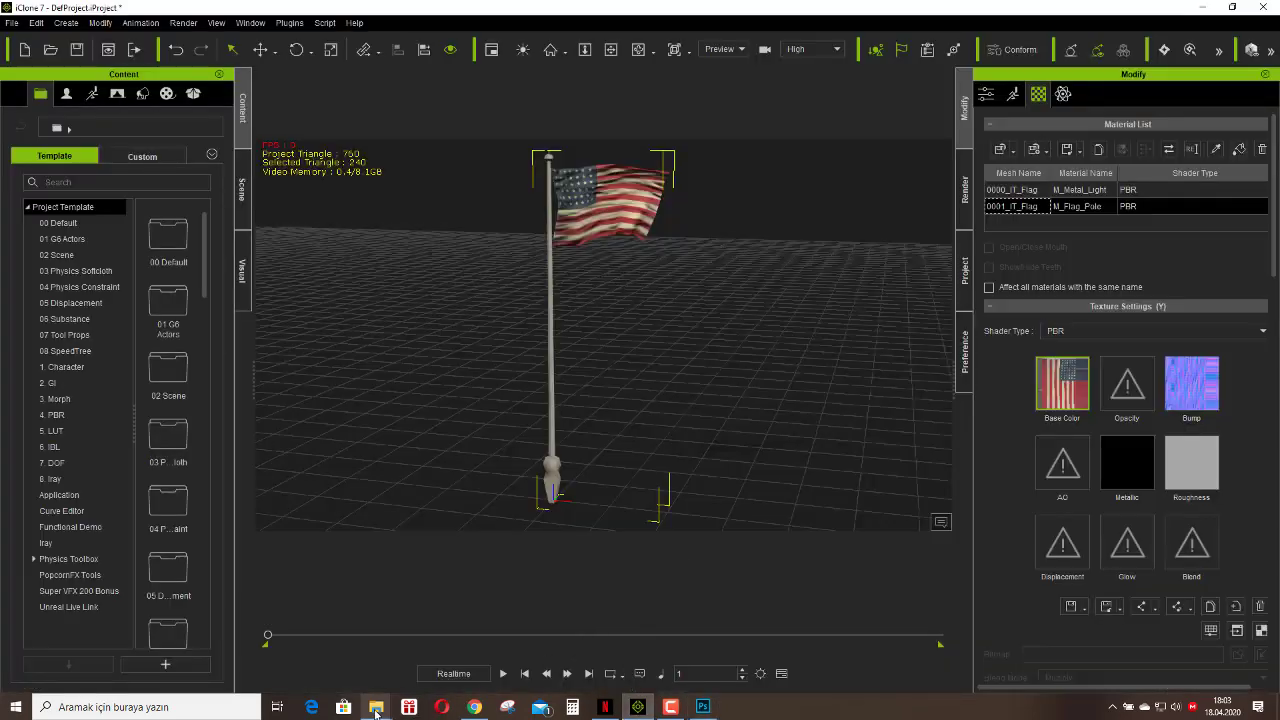
mouse_move(376, 706)
click(300, 645)
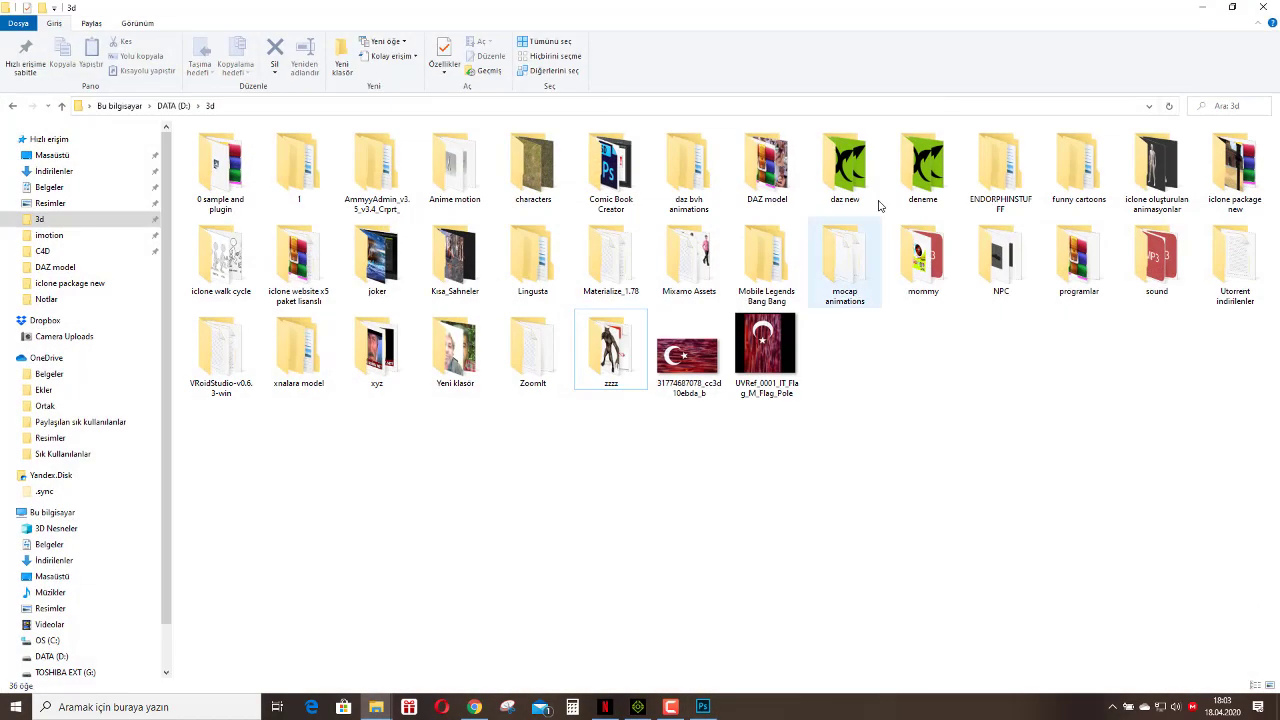
click(1232, 7)
scroll(398, 515, down, 6)
drag(398, 518, 1062, 383)
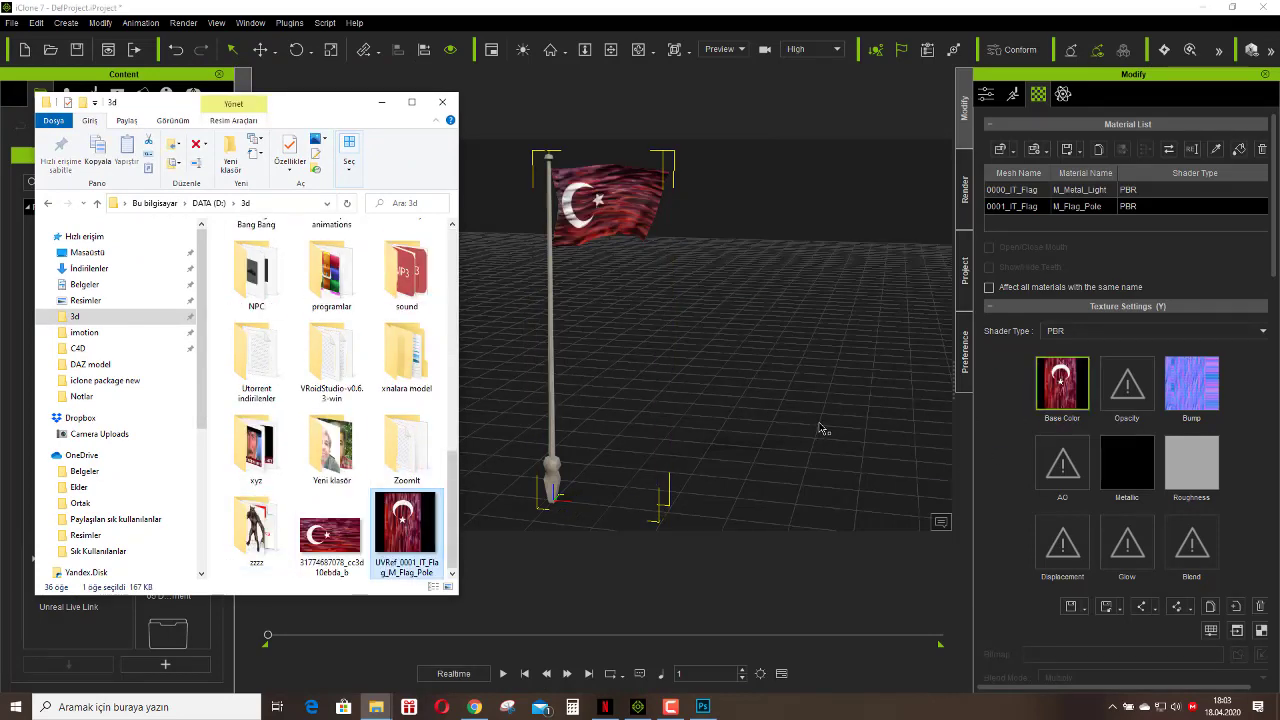
click(503, 674)
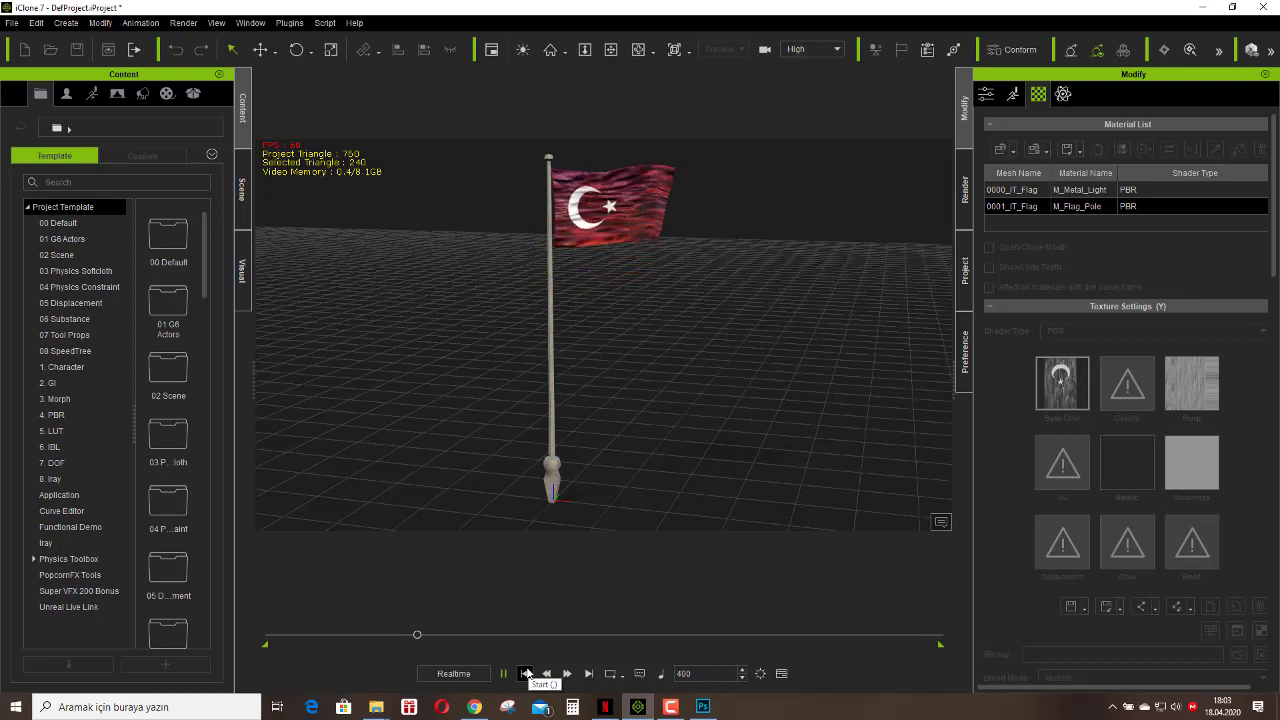
Return the flag animation to its first frame and start a new, empty project.
click(527, 673)
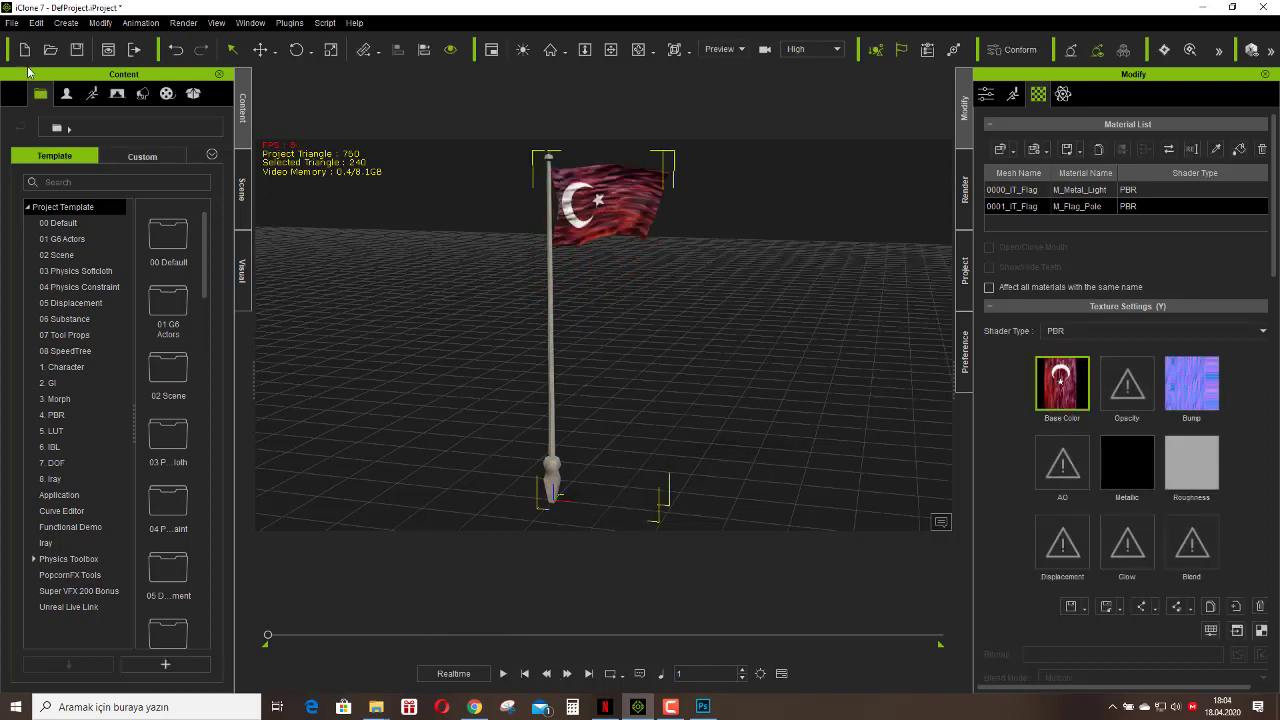
click(24, 50)
click(637, 383)
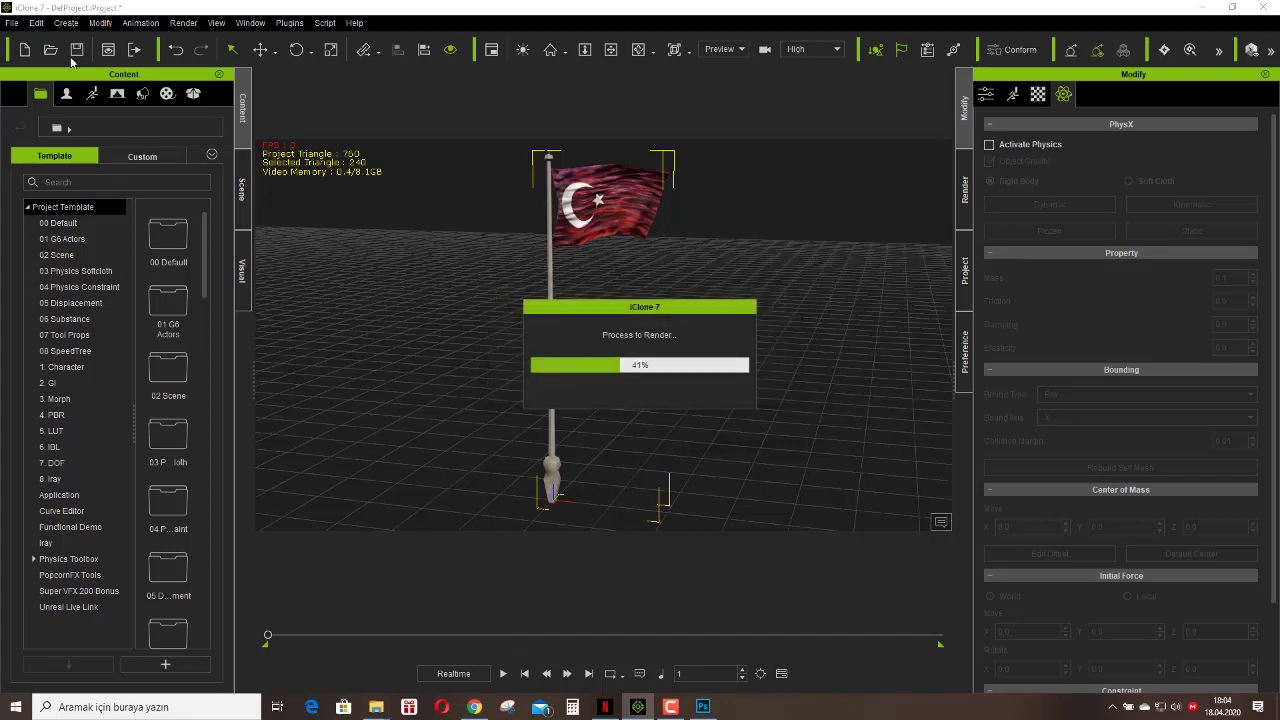
Import IT_Rags4 from the Yeni klasör subfolder of The Sinking City static KT FCMP-144 and frame it in the viewport.
click(12, 22)
mouse_move(84, 118)
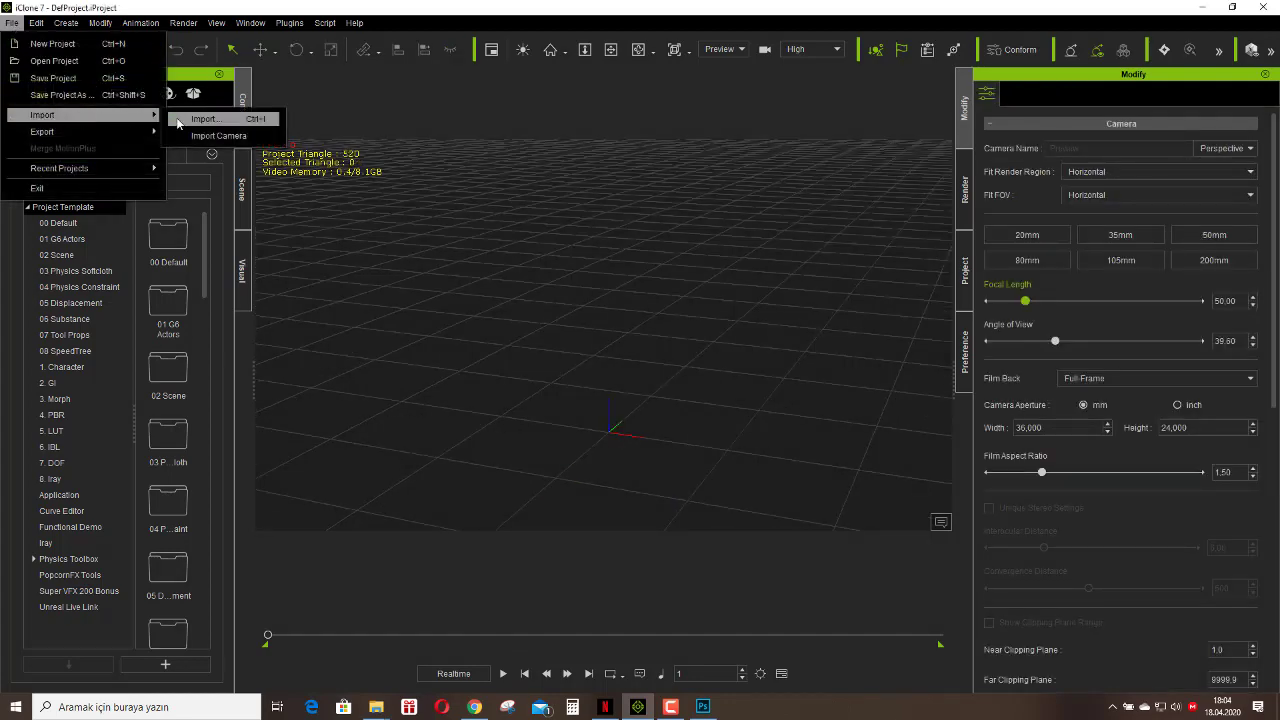
click(190, 127)
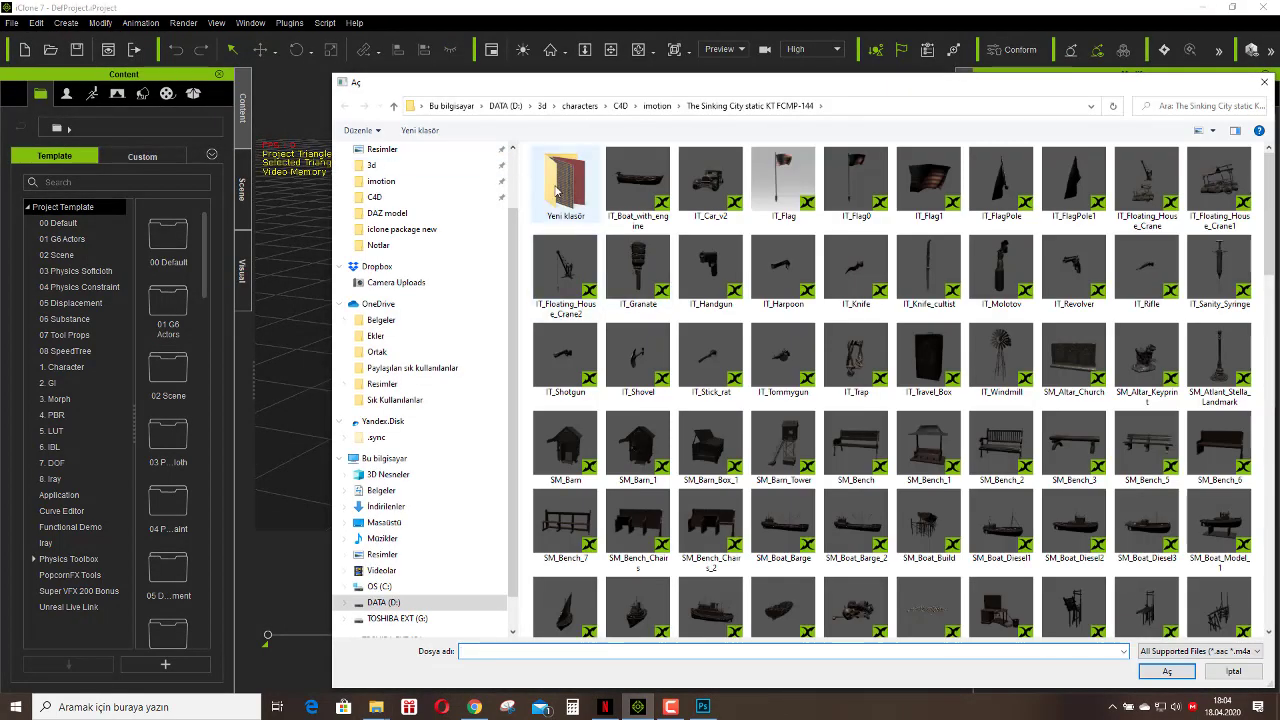
double_click(560, 188)
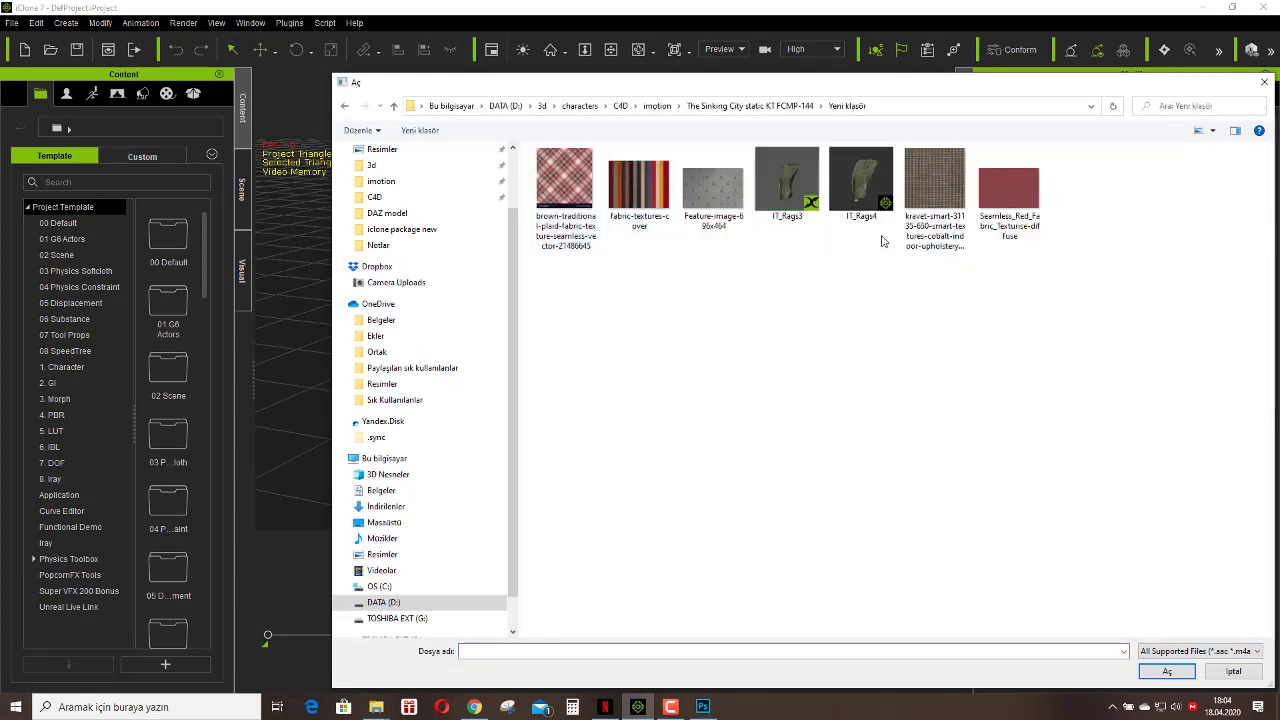
double_click(861, 190)
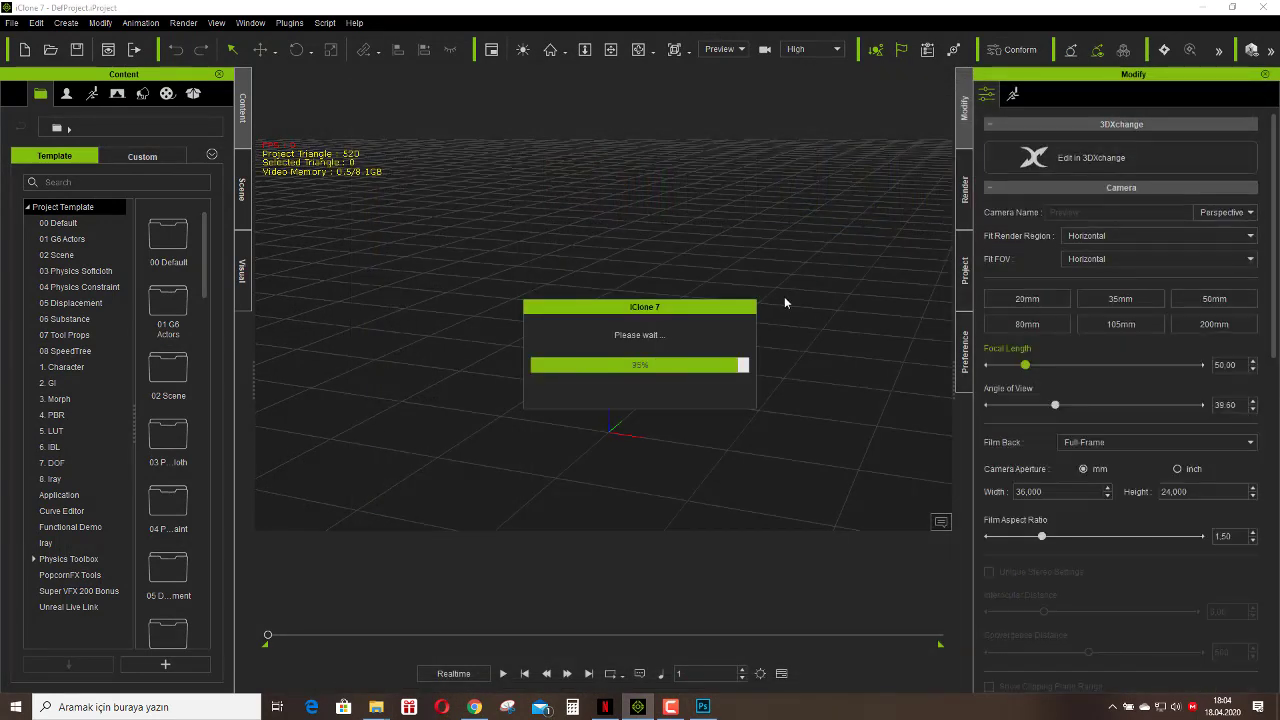
click(551, 50)
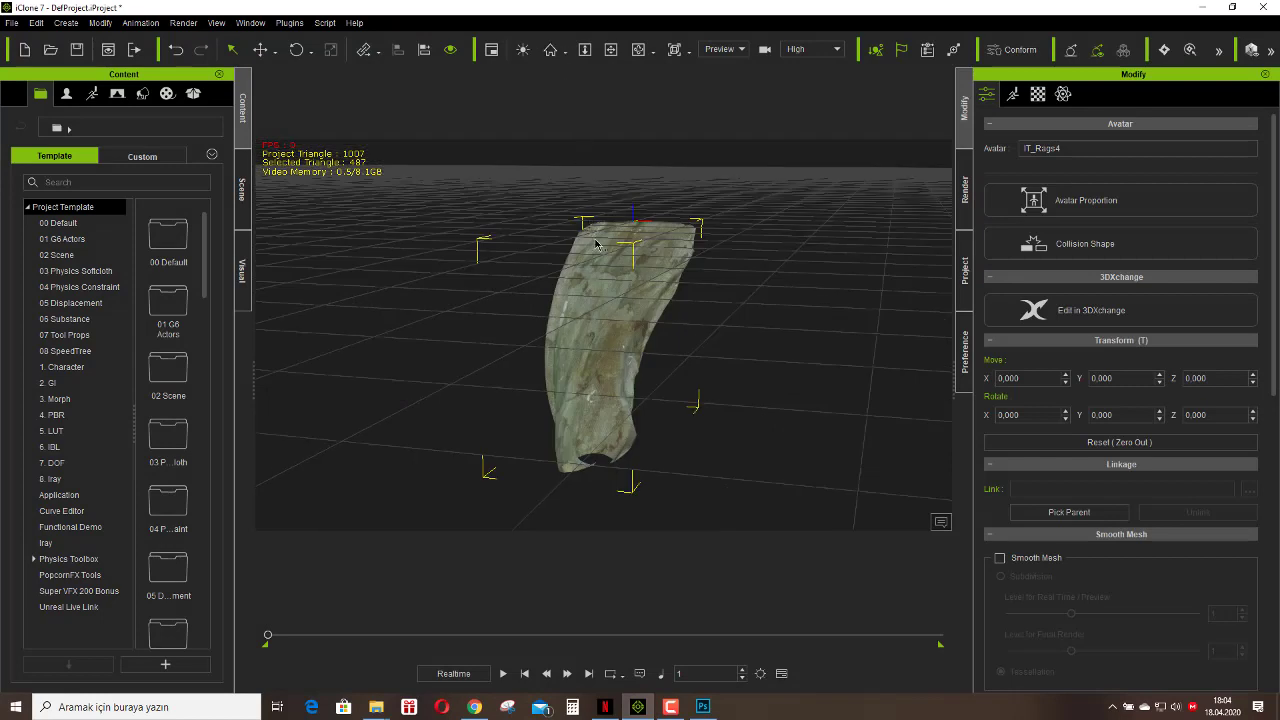
Duplicate the rag along the X axis to about X 228 and show the copy's material settings.
click(260, 49)
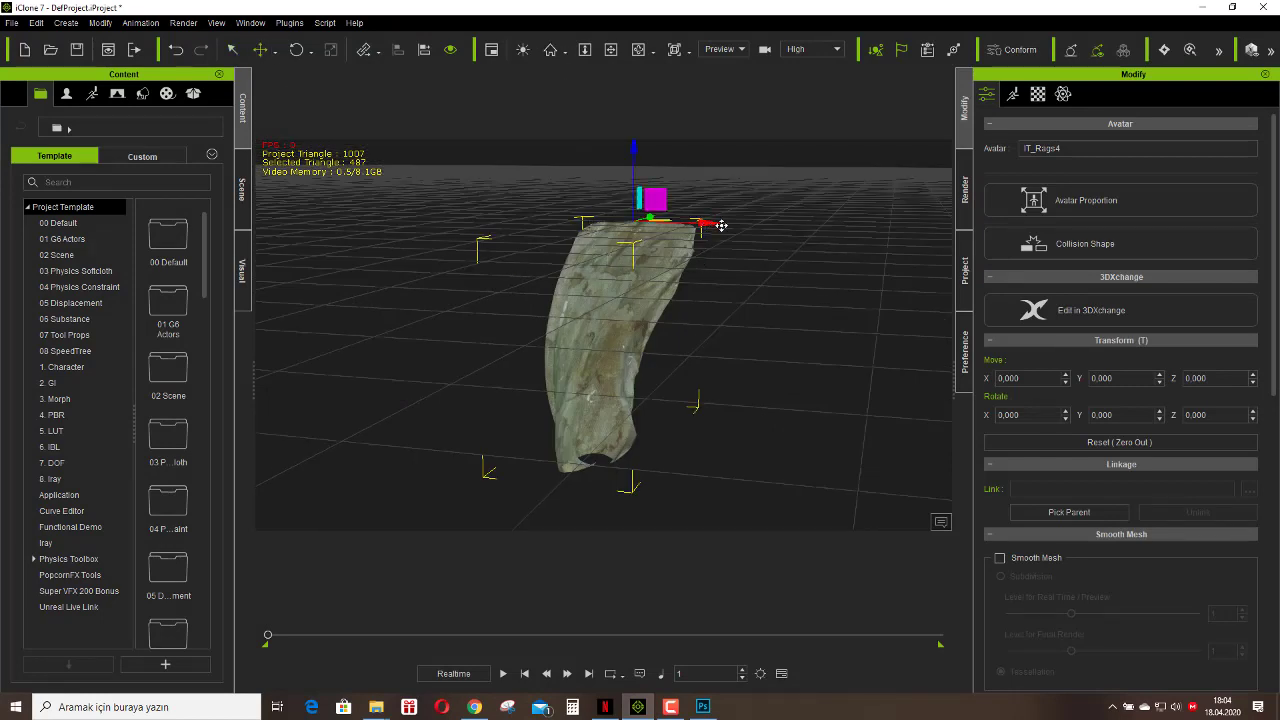
ctrl+drag(782, 235, 915, 238)
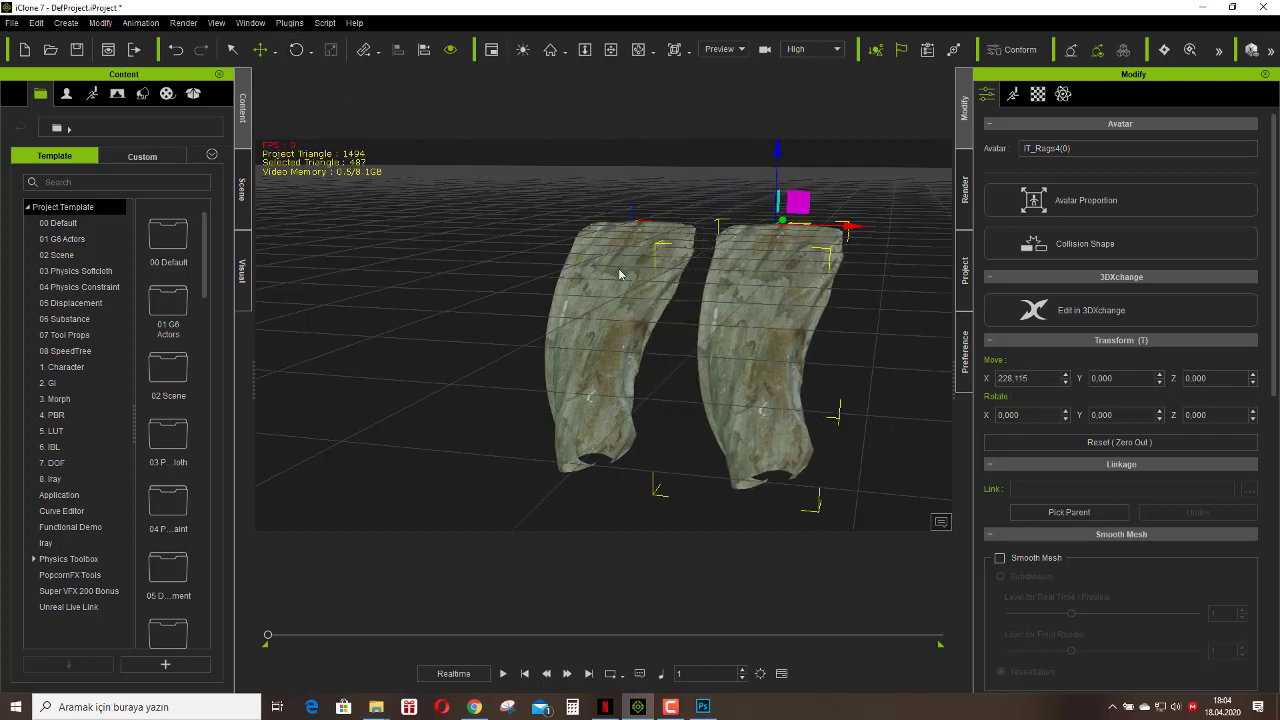
click(1038, 95)
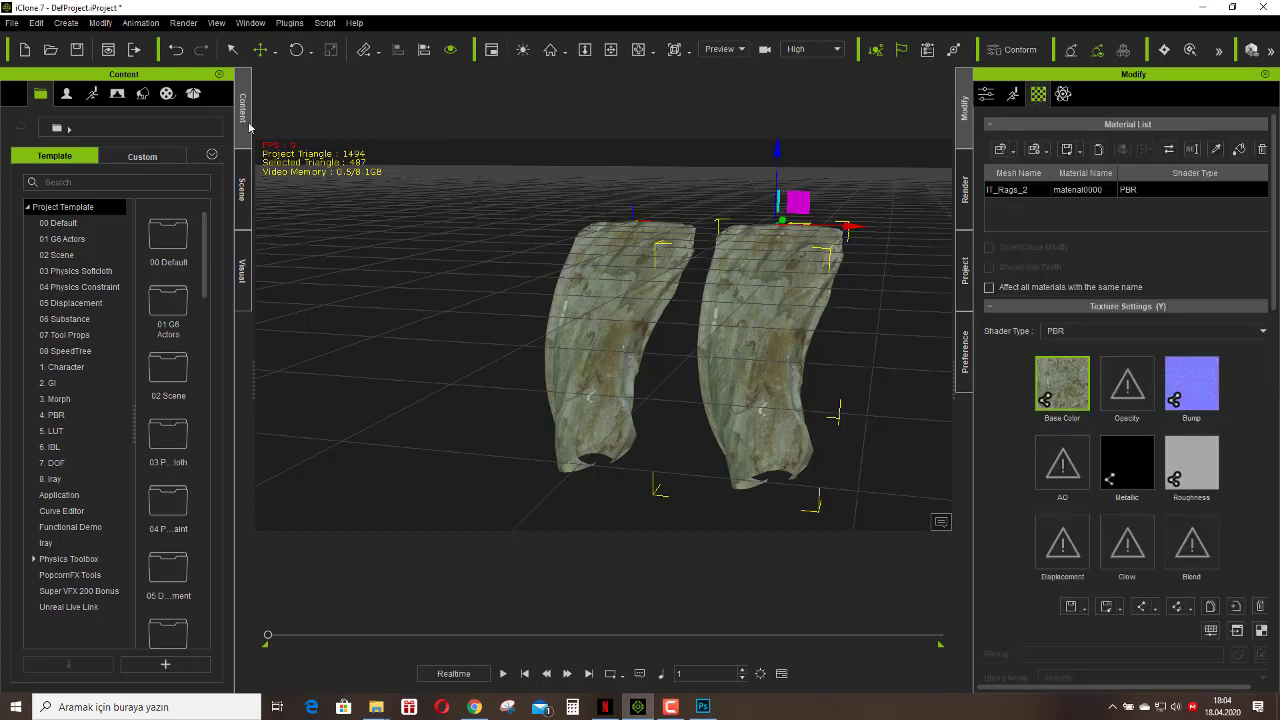
Duplicate the copied rag along X to about -260 and rotate this third rag to about 50° on X and 176° on Z.
click(241, 190)
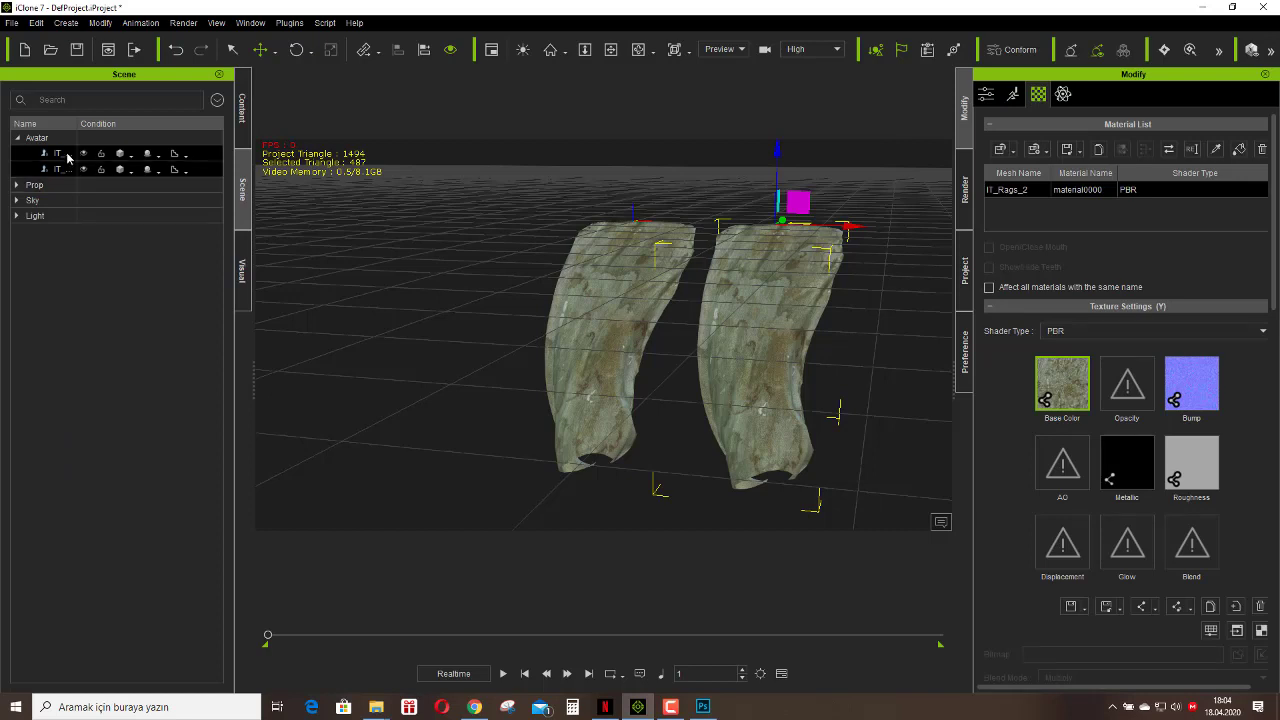
click(60, 170)
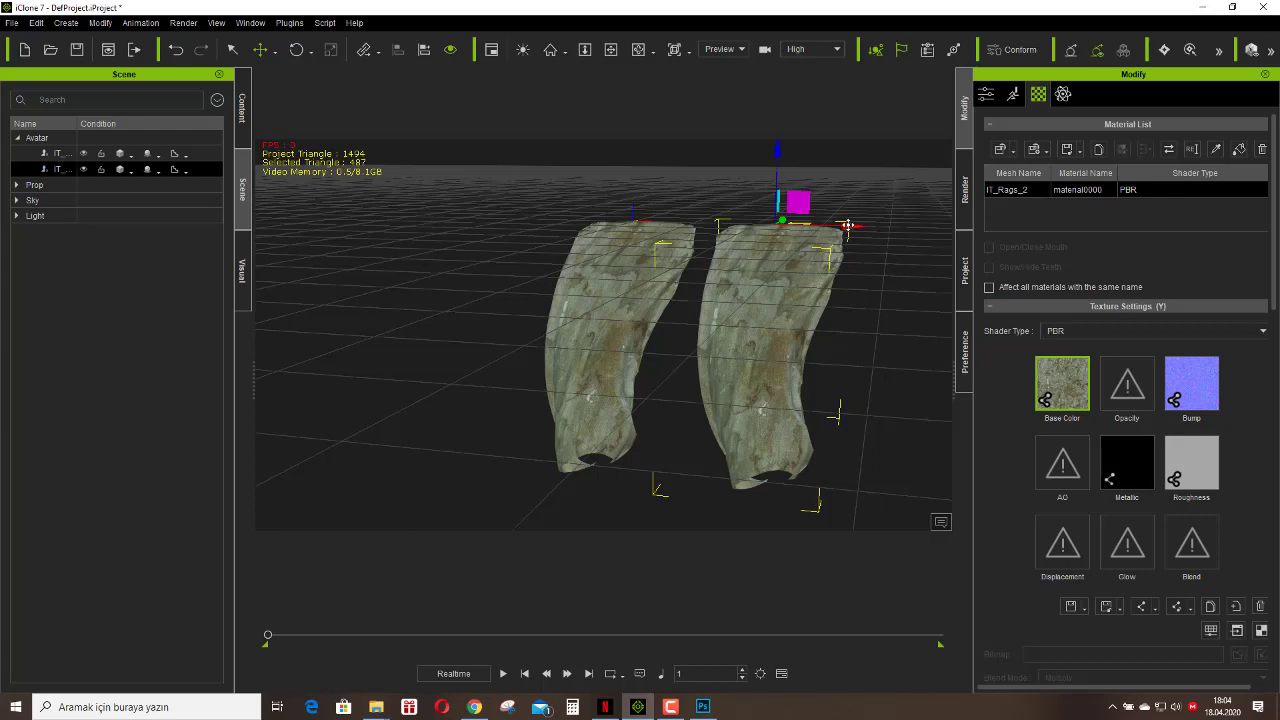
shift+drag(847, 226, 600, 222)
click(296, 49)
drag(456, 188, 540, 177)
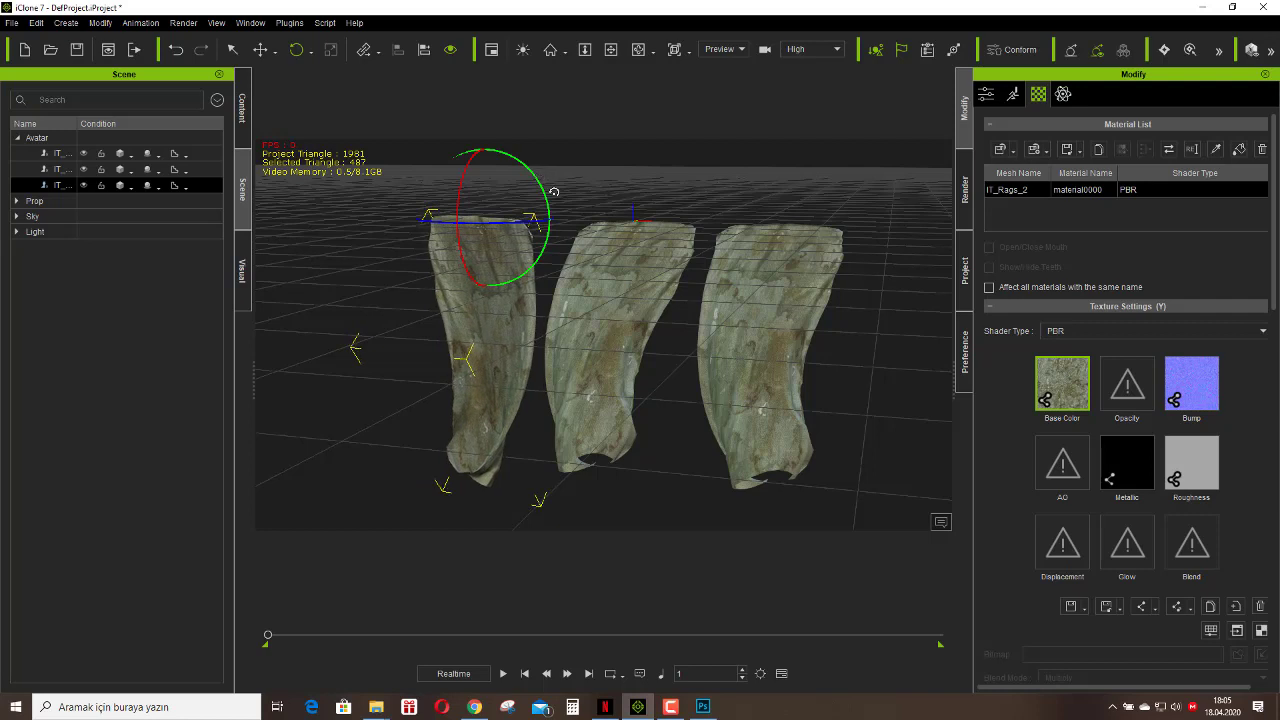
click(231, 50)
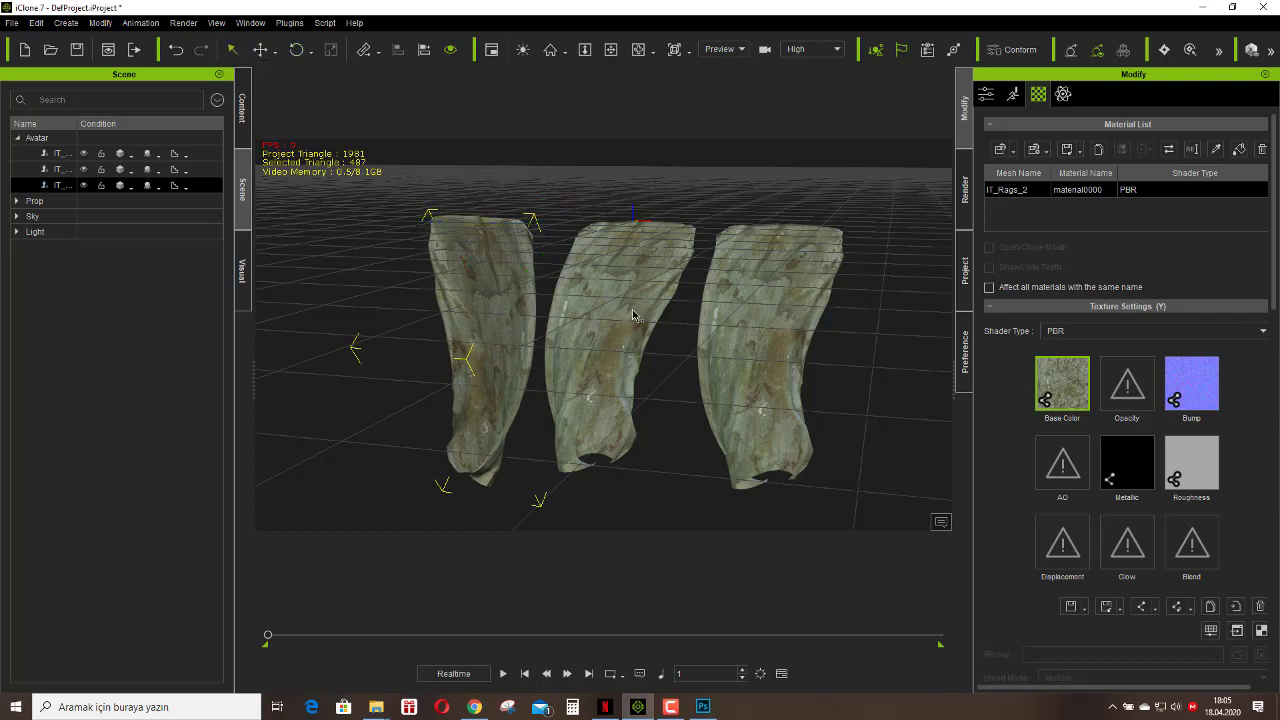
Select the original middle rag, play the timeline to check for motion, and return to the start.
key(Escape)
click(632, 296)
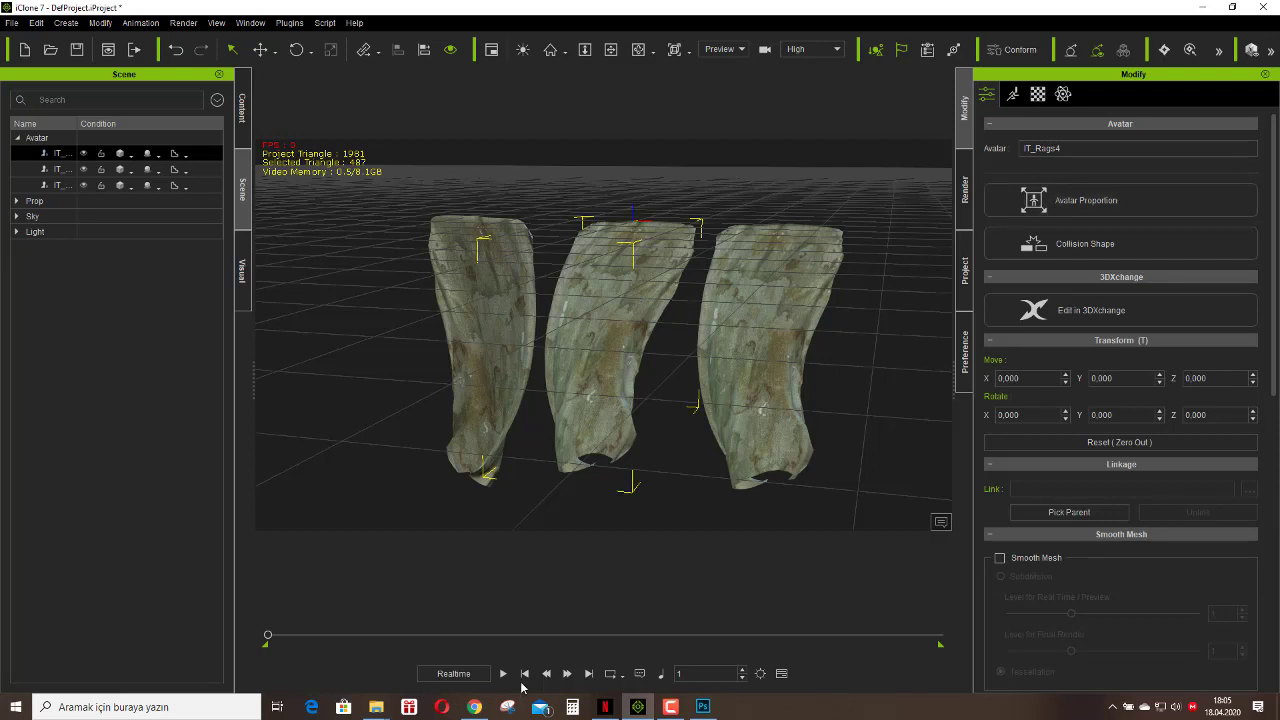
click(503, 673)
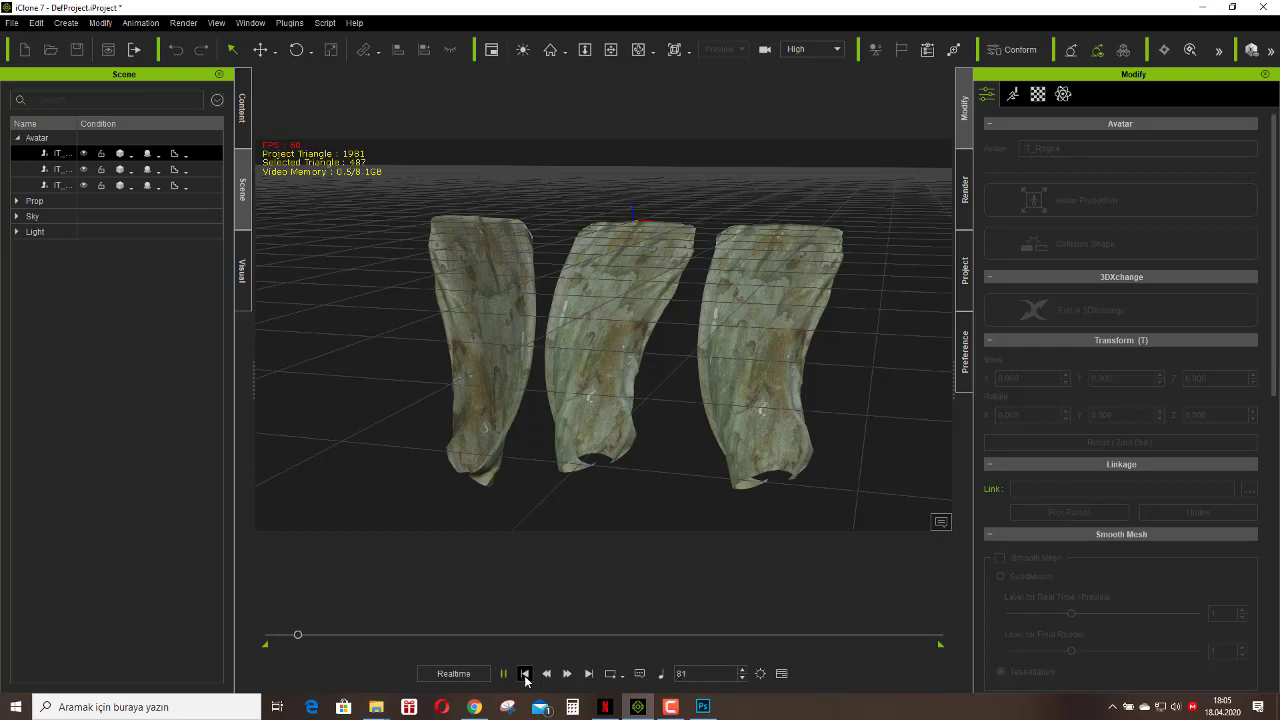
click(523, 674)
Try to perform the IT_Rags2_IT_Rags2_CINEMA_4D_Main motion on the middle rag.
right_click(586, 334)
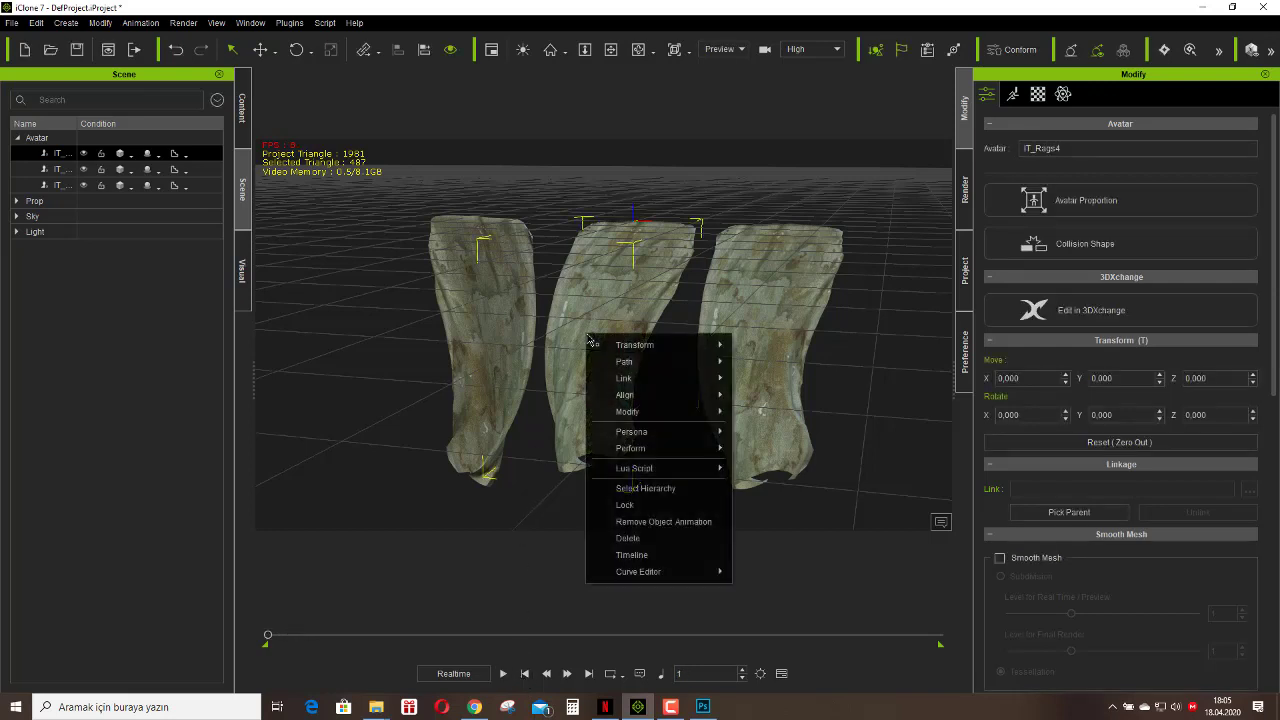
mouse_move(686, 450)
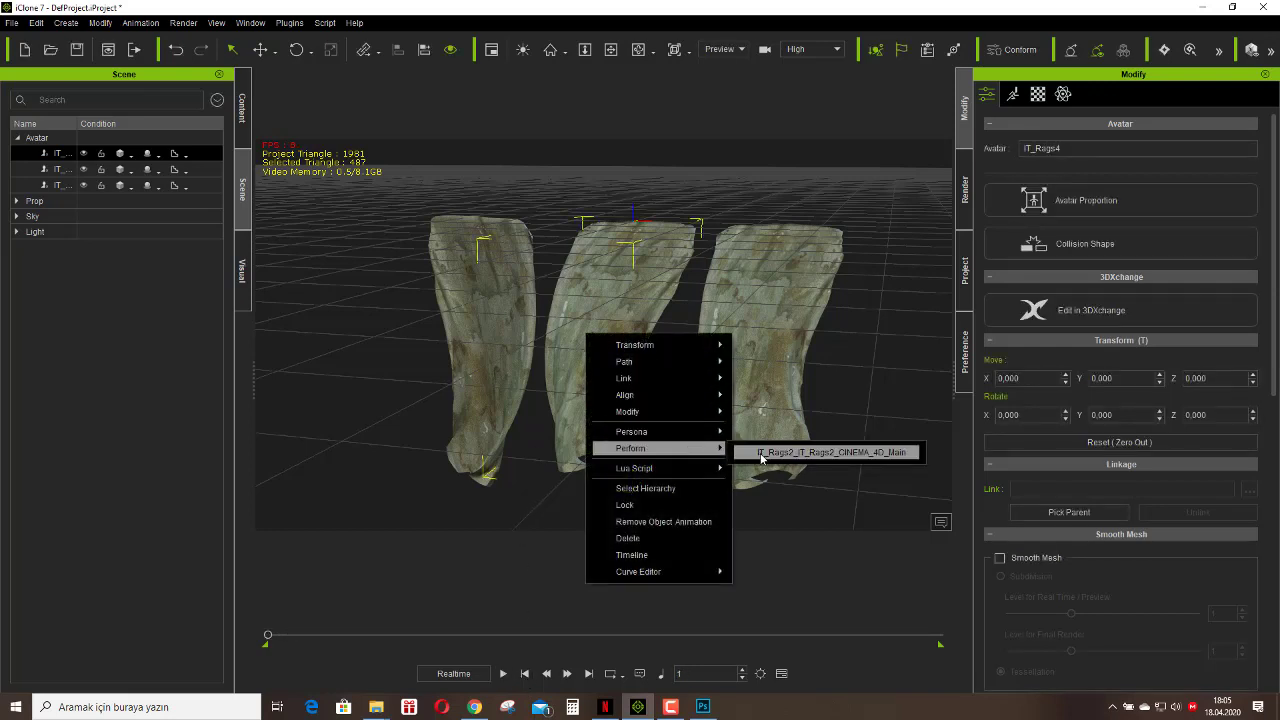
click(762, 455)
click(743, 400)
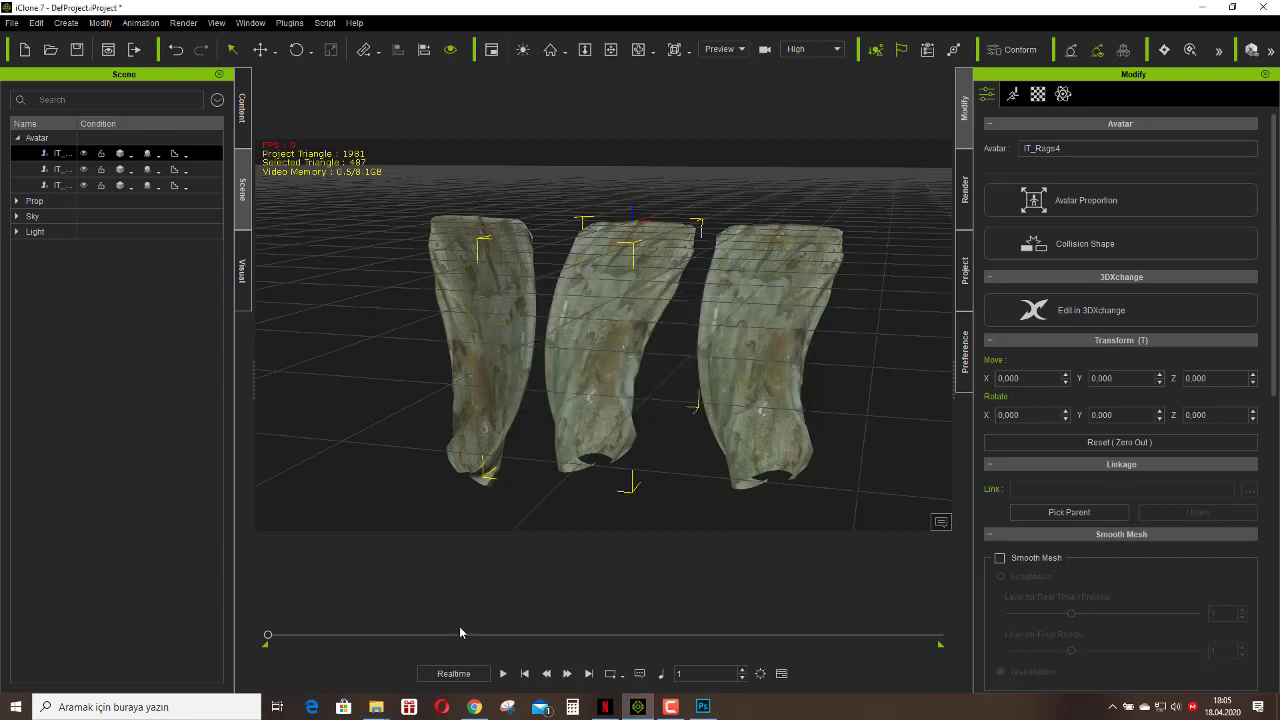
Switch to File Explorer's Yeni klasör folder and apply fabric-textures-cover to the middle rag and the kravet-smart-31135-650 texture to the first copy.
mouse_move(378, 702)
click(412, 650)
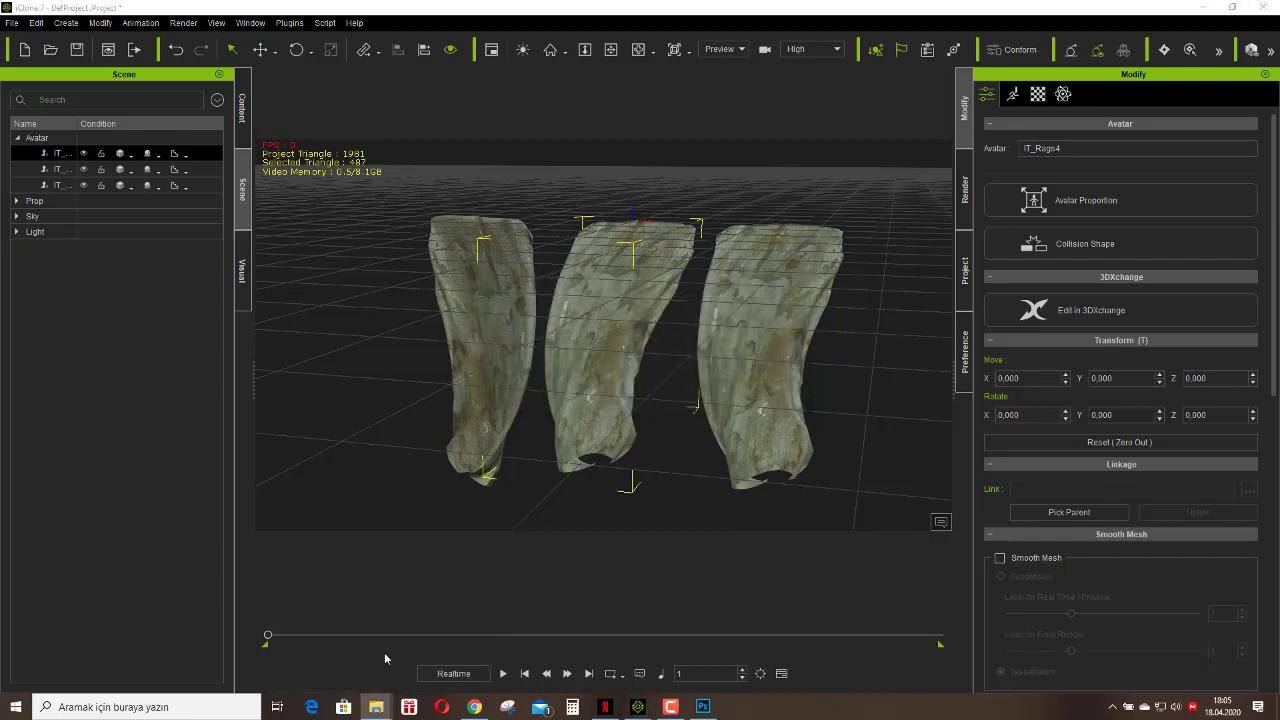
click(225, 170)
double_click(225, 170)
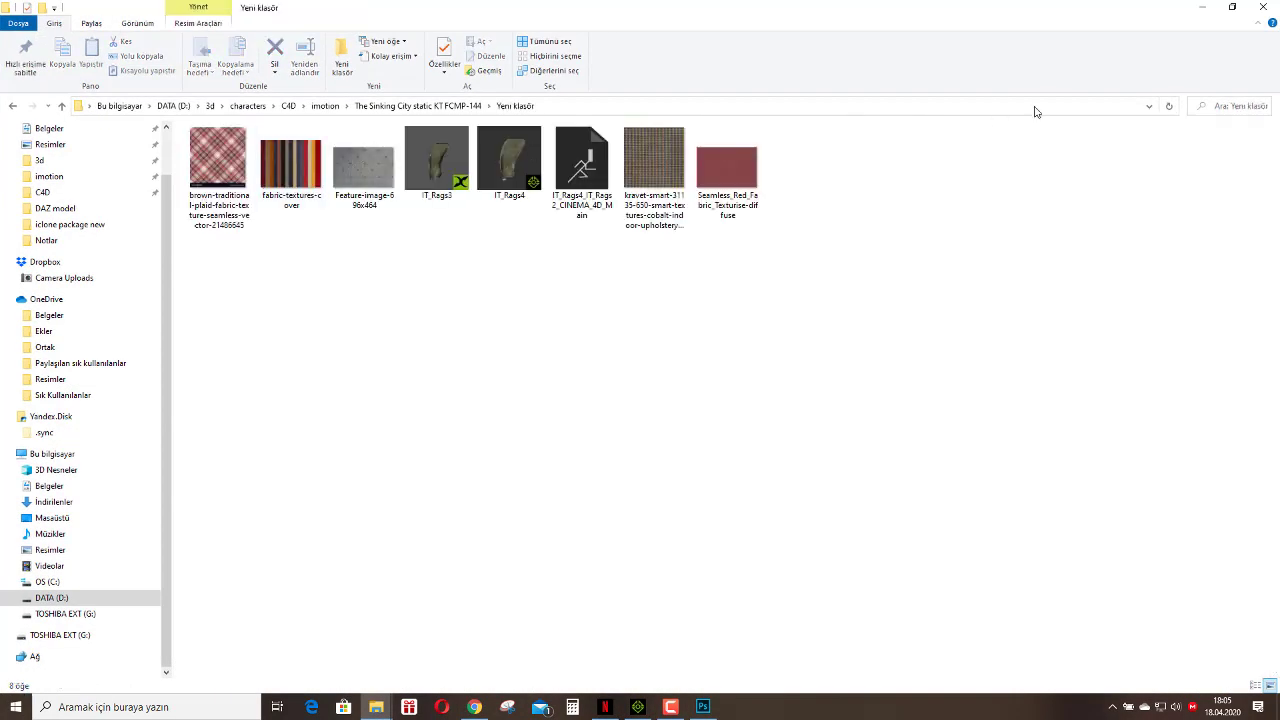
click(1232, 7)
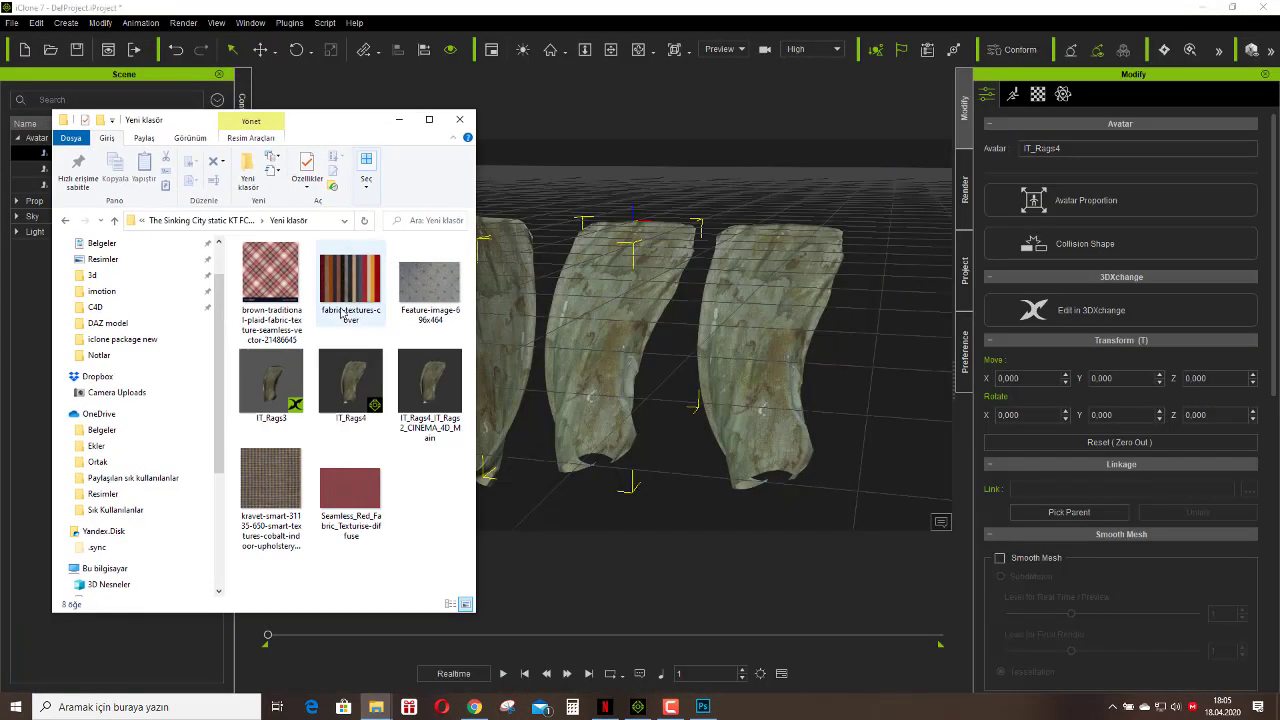
drag(345, 295, 621, 306)
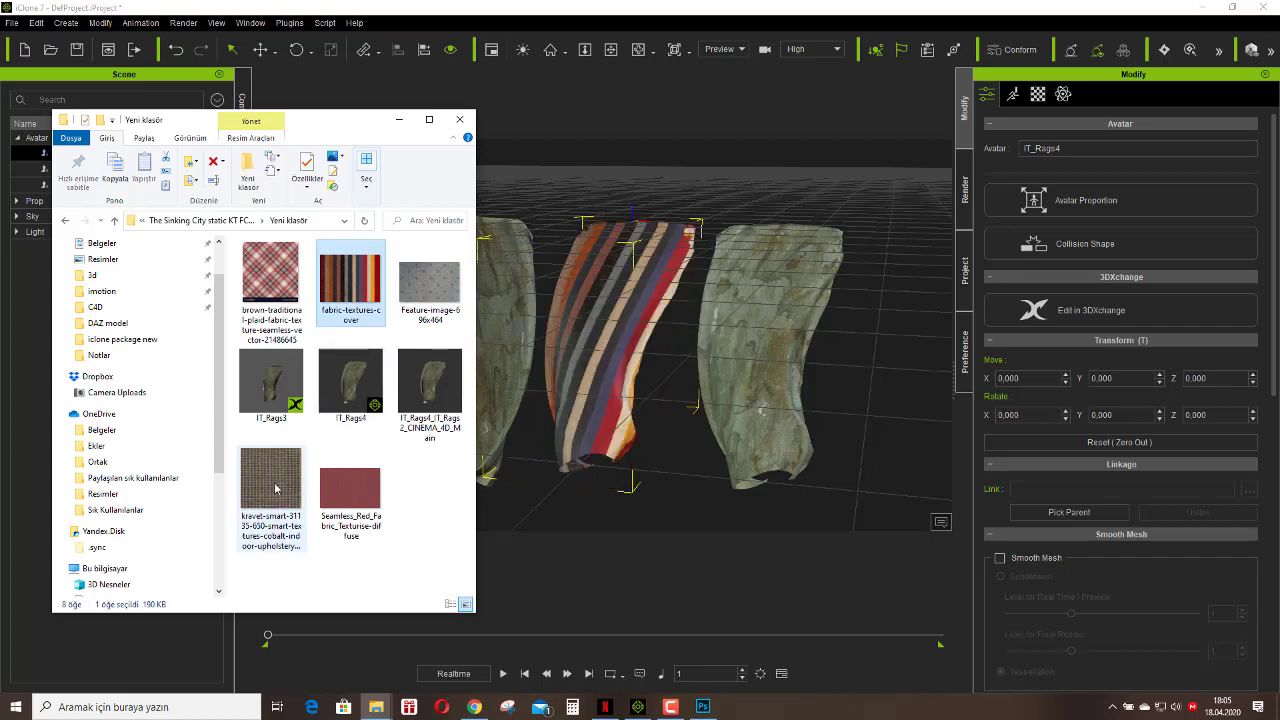
drag(270, 478, 755, 373)
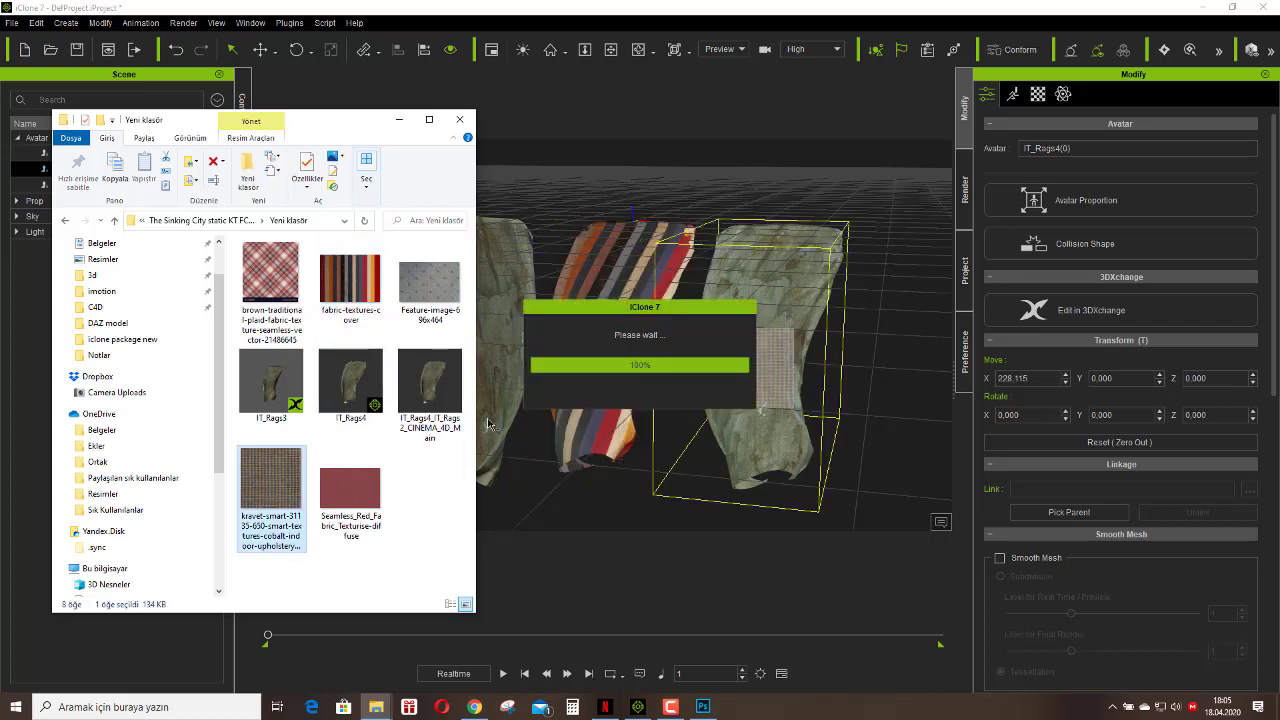
Apply the IT_Rags4_IT_Rags2_CINEMA_4D_Main motion file from the folder to the striped middle rag and the checked rag.
drag(430, 385, 599, 320)
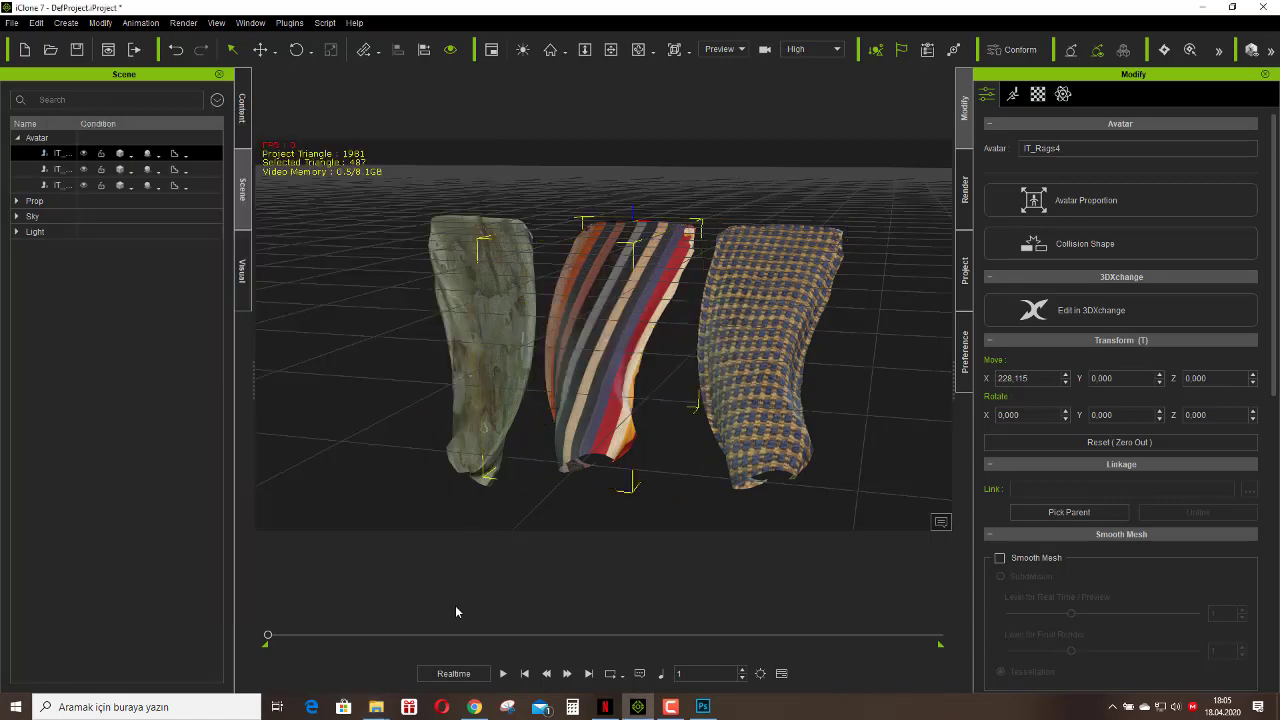
mouse_move(380, 708)
click(411, 646)
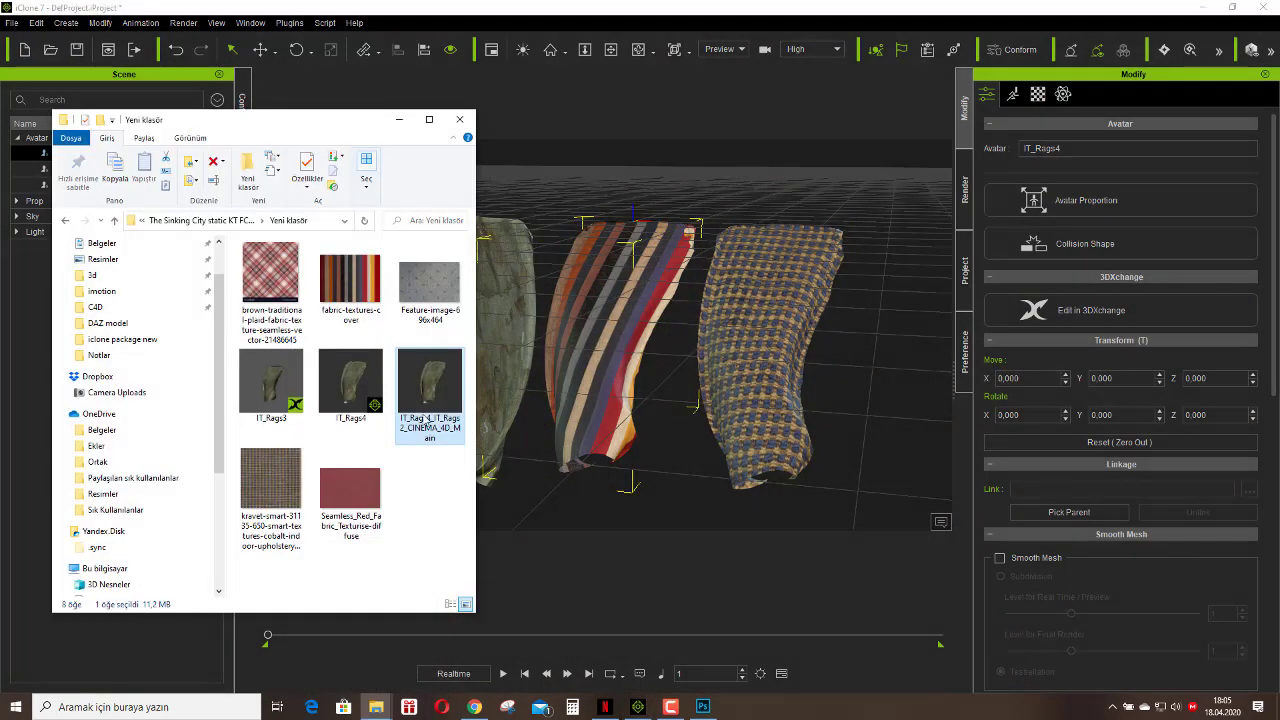
drag(427, 418, 765, 365)
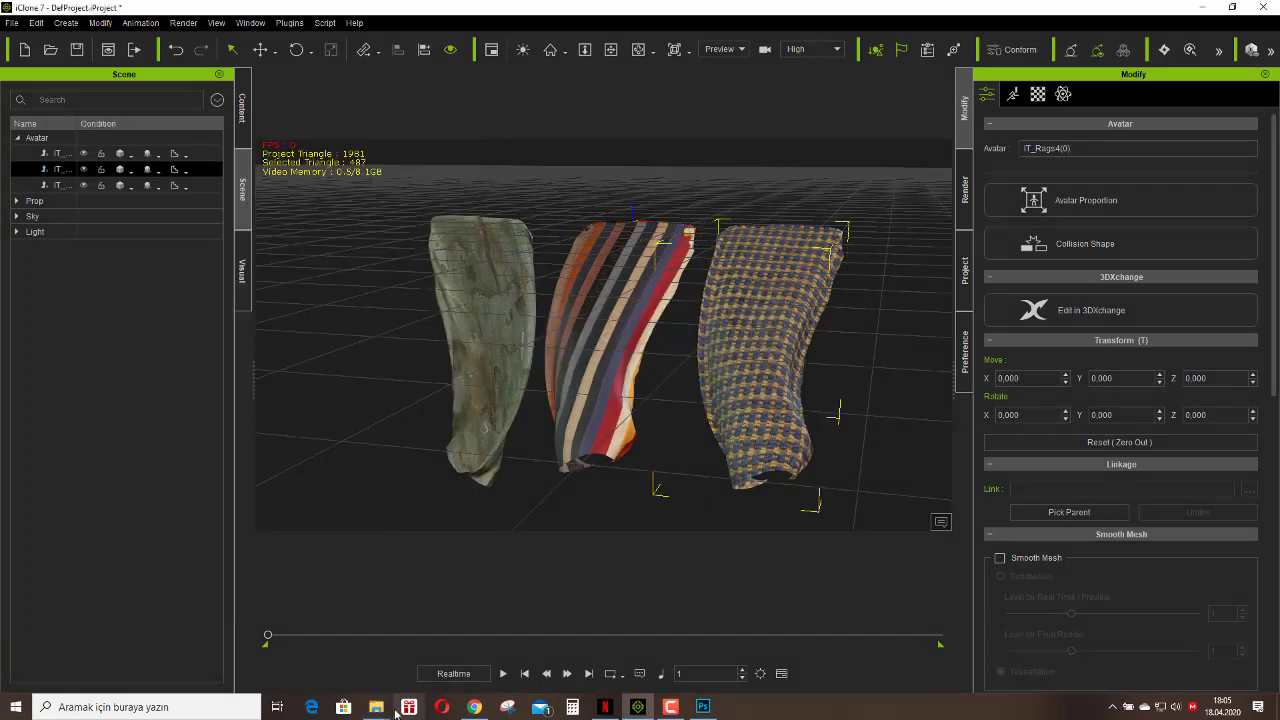
Apply the IT_Rags4_IT_Rags2_CINEMA_4D_Main motion file to the rotated green rag as well.
mouse_move(378, 708)
click(412, 650)
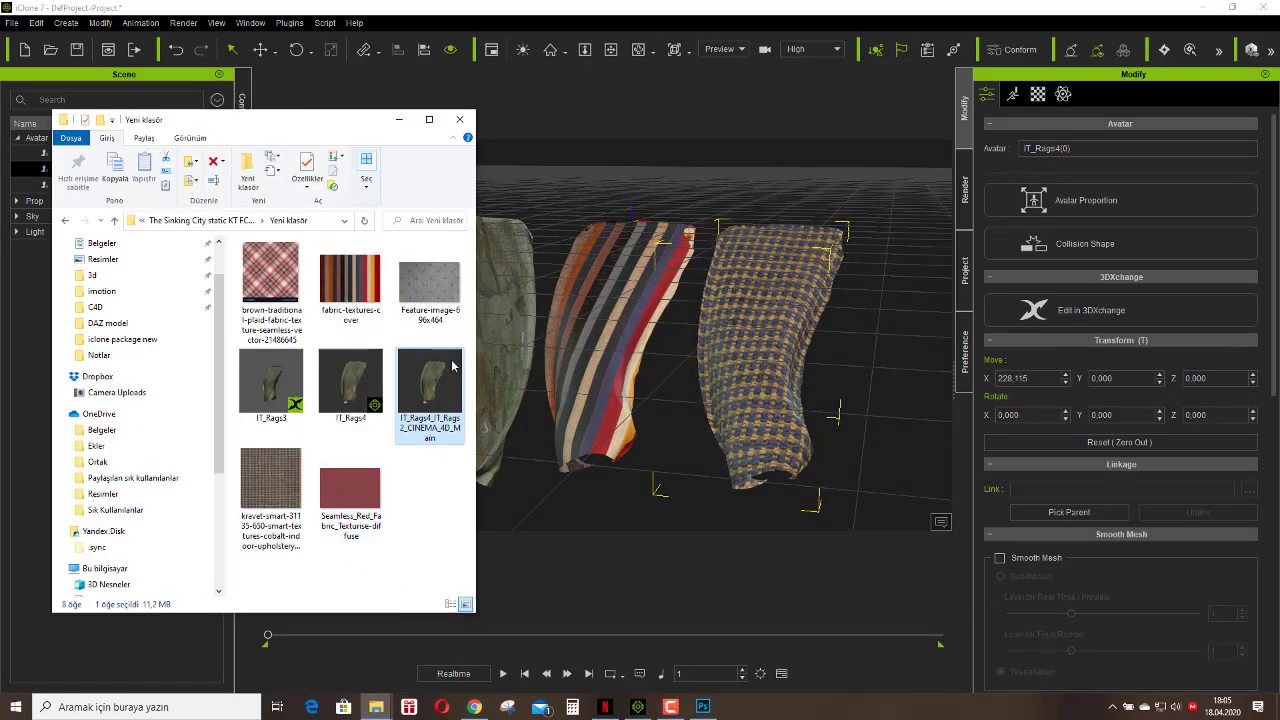
drag(452, 367, 490, 399)
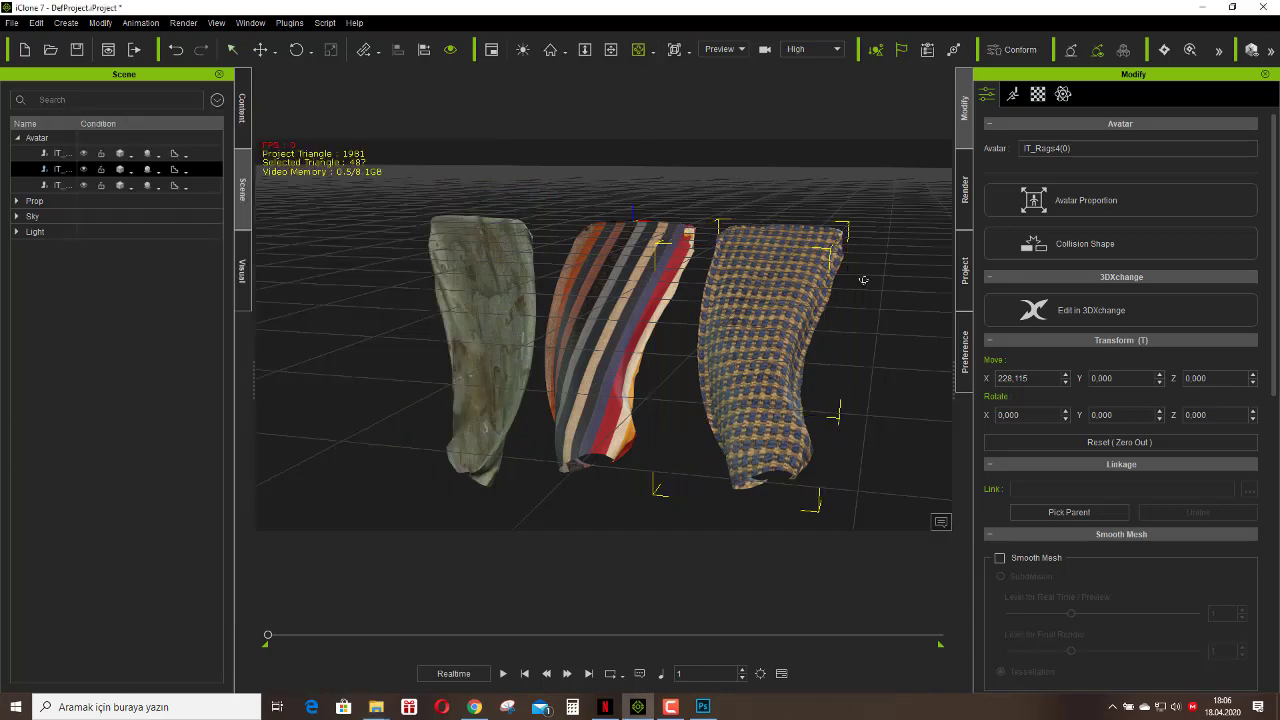
right_drag(863, 280, 376, 417)
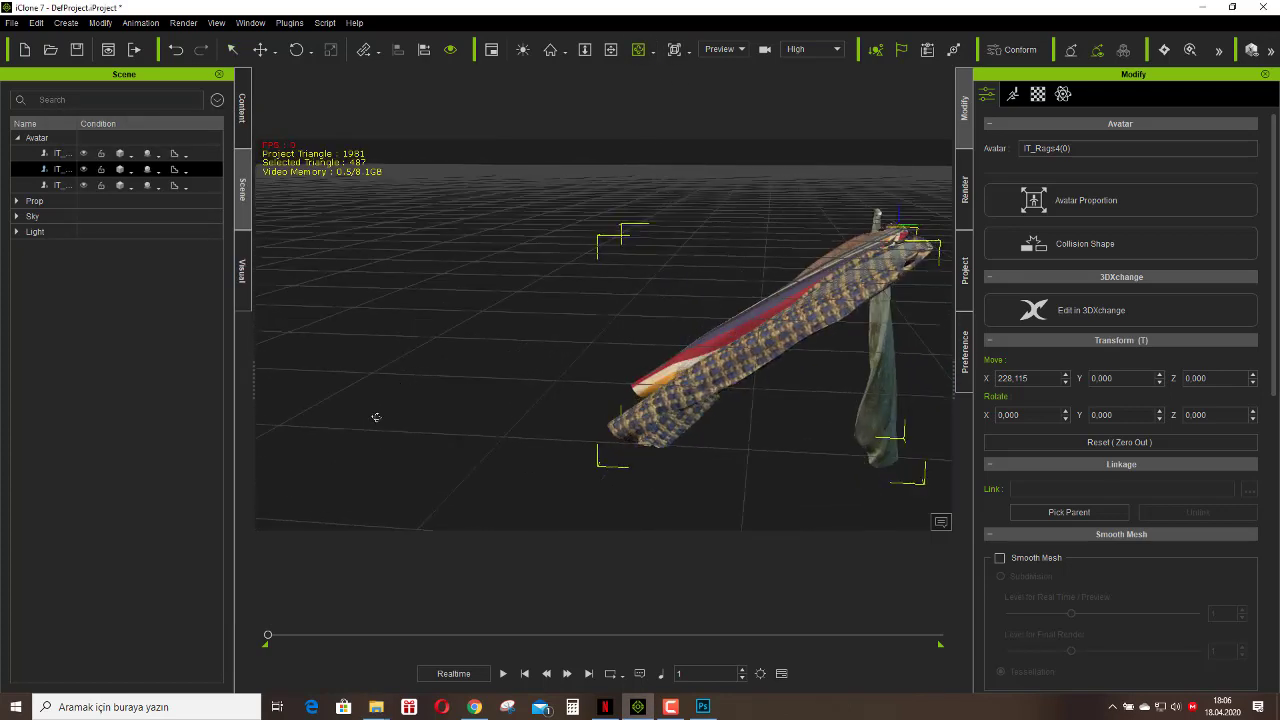
mouse_move(376, 707)
click(413, 670)
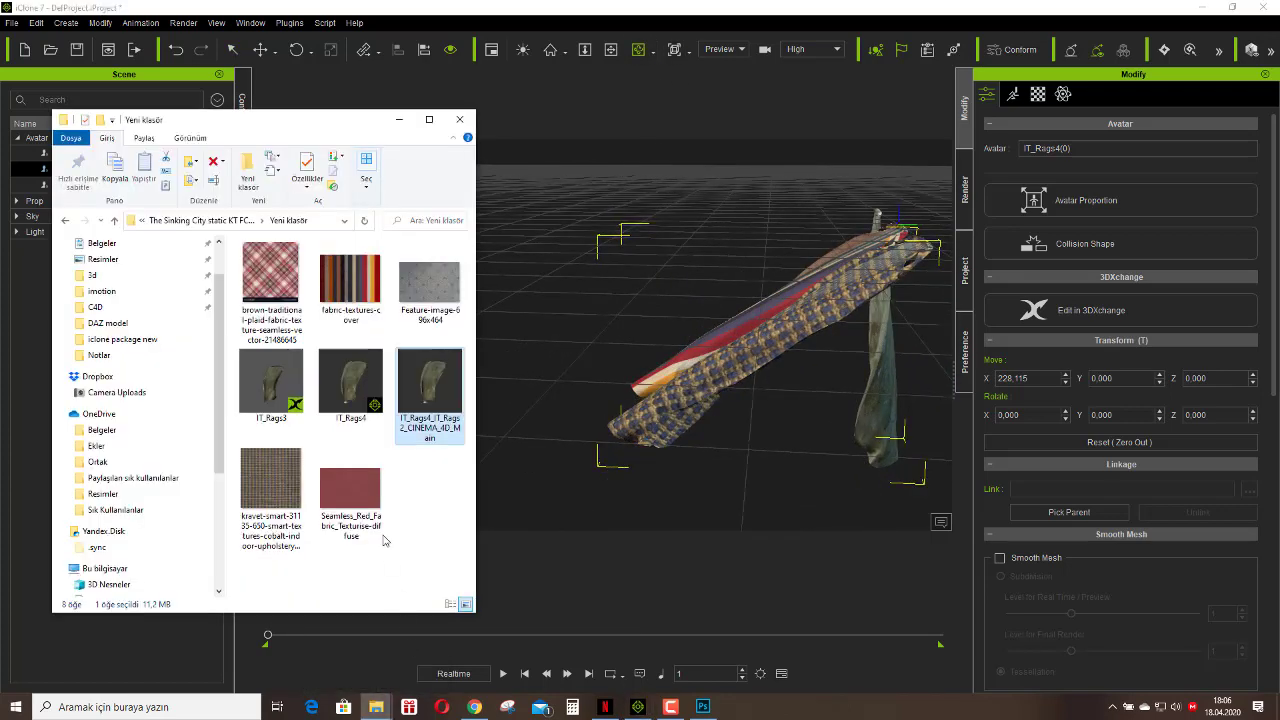
drag(435, 401, 878, 420)
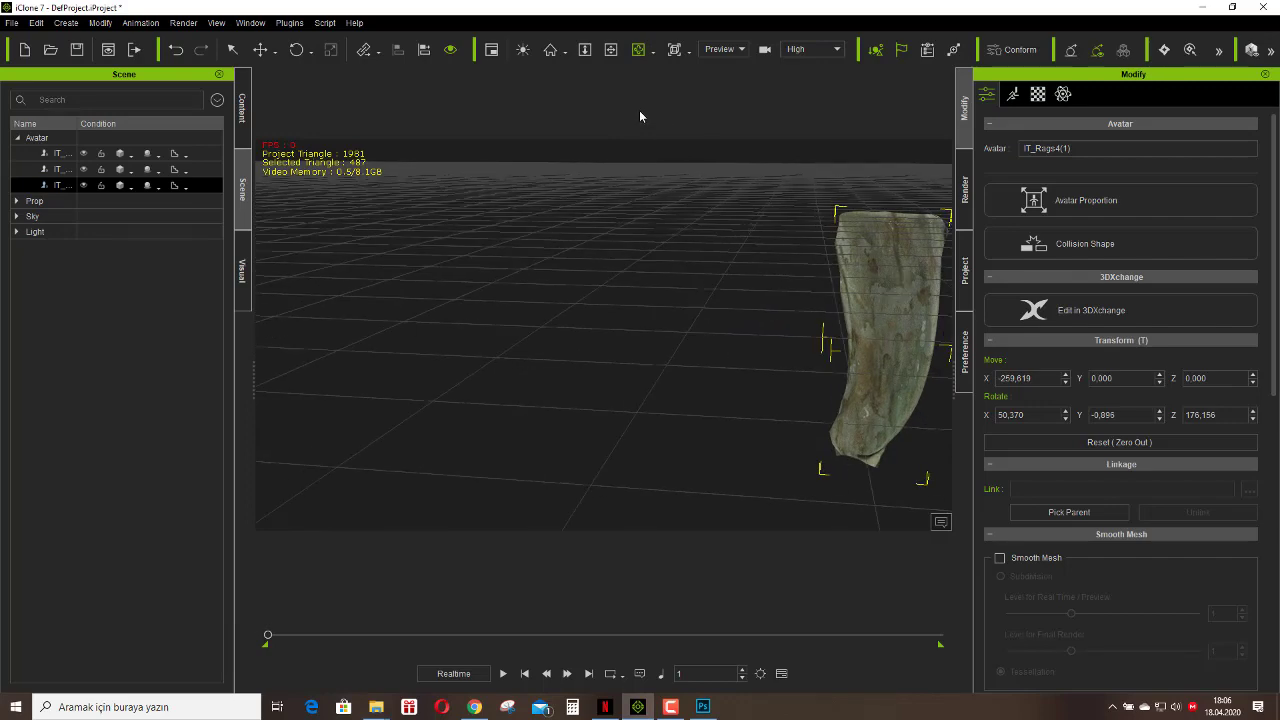
Play the animation with all three rags in view to check their cloth movement.
middle_drag(818, 248, 516, 325)
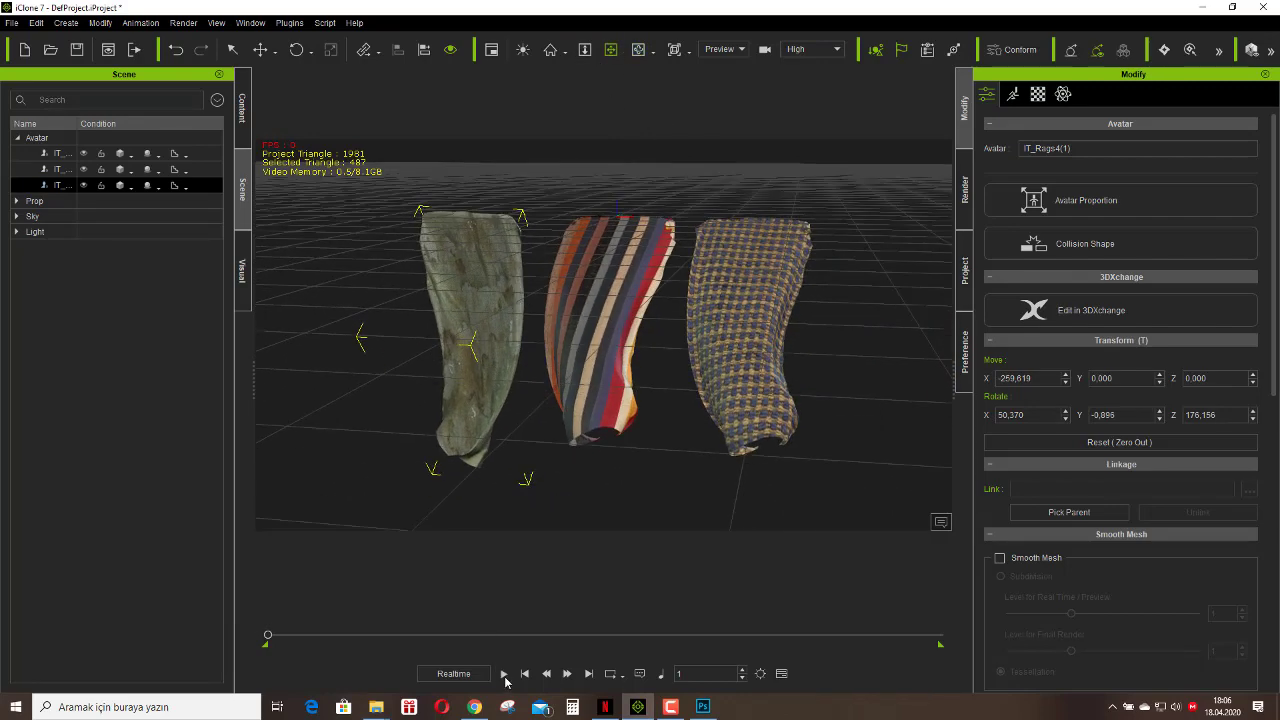
click(504, 674)
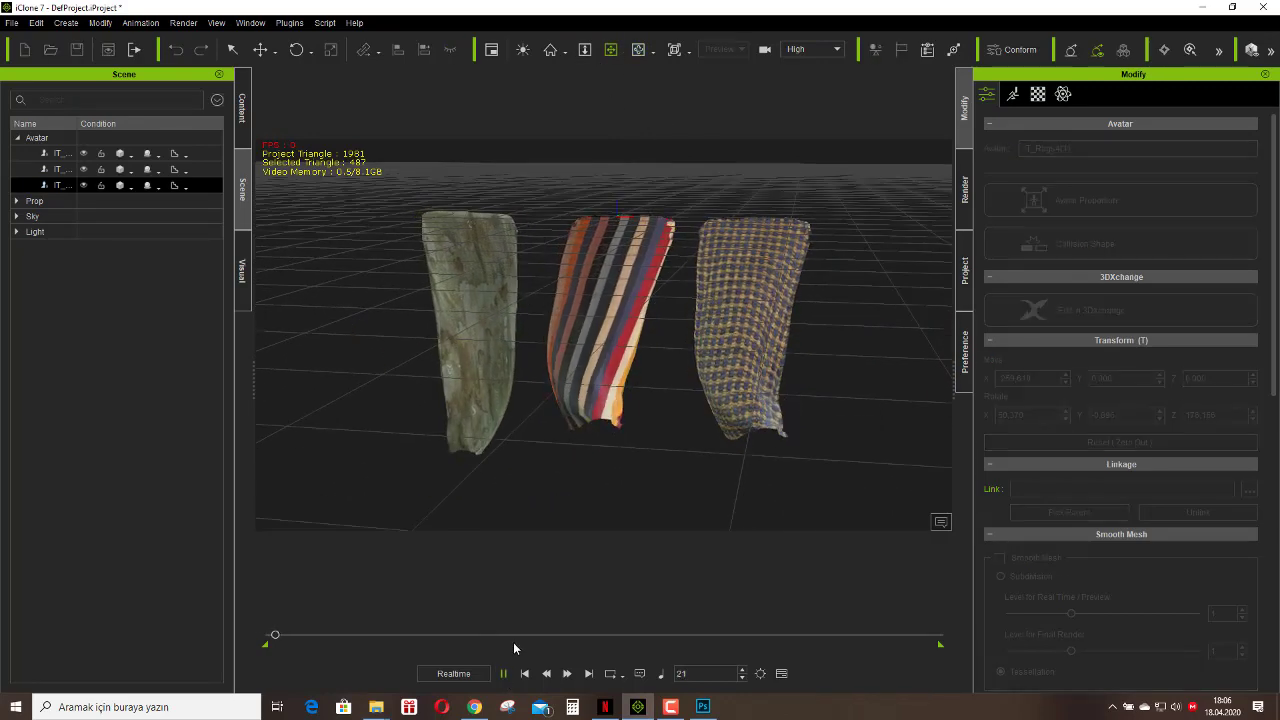
click(637, 50)
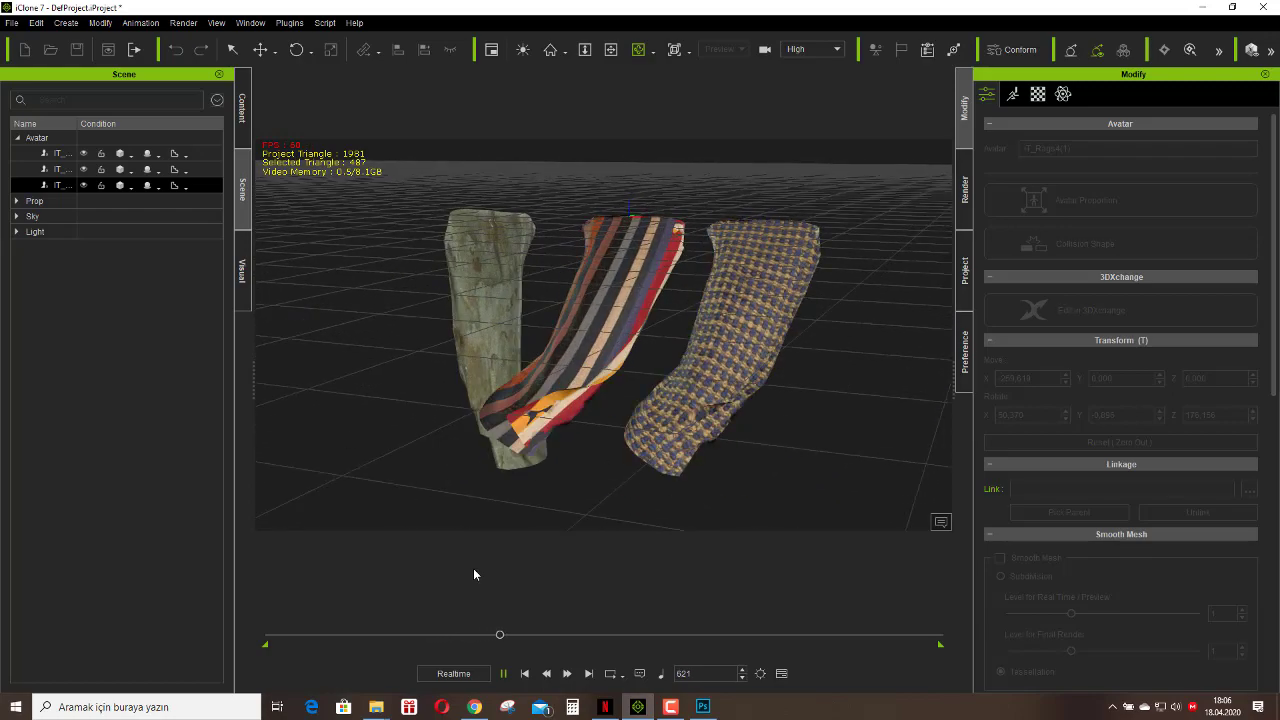
Stop the rags animation, play the IT_FlagPole prop's animation to check the flag, and return to the first frame.
click(524, 673)
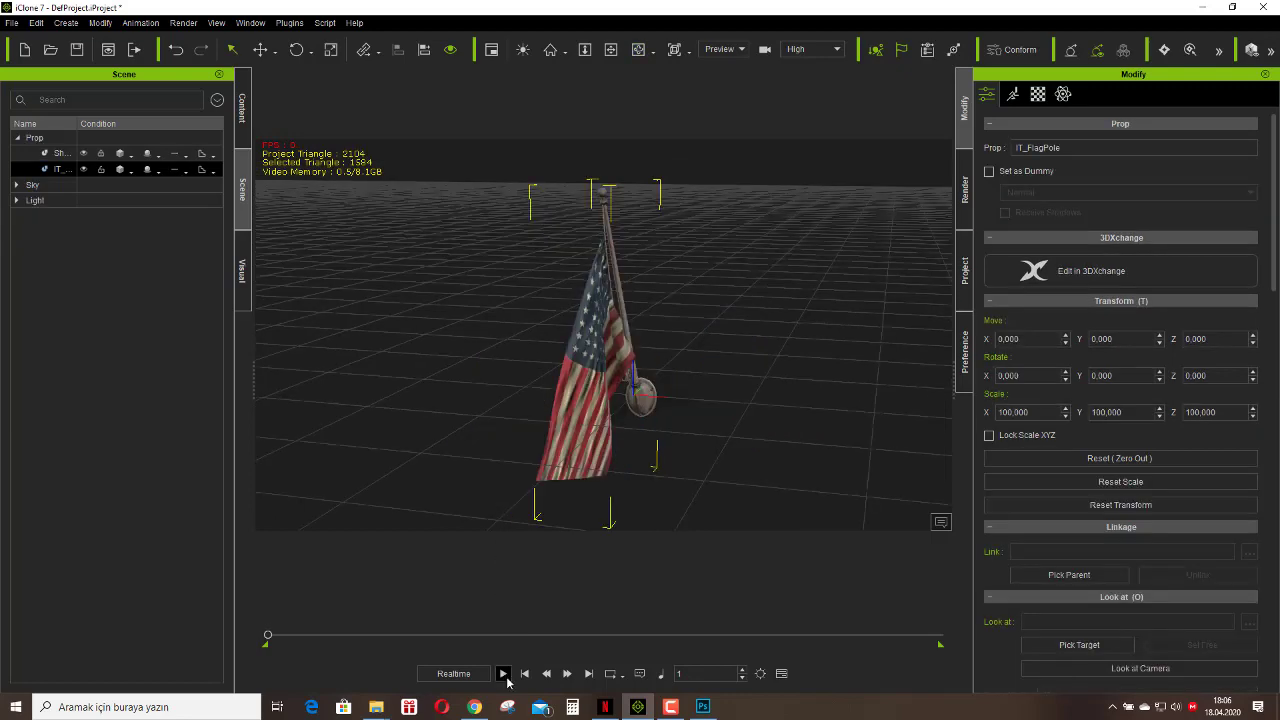
click(503, 673)
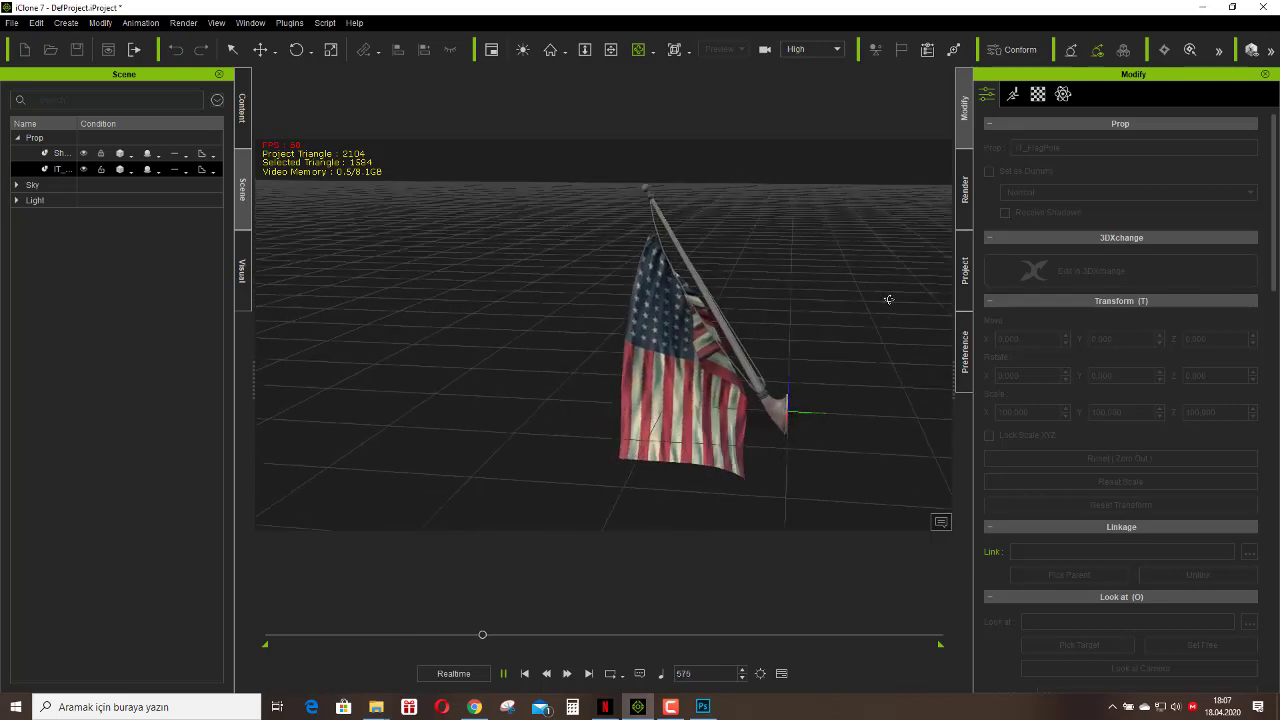
click(525, 673)
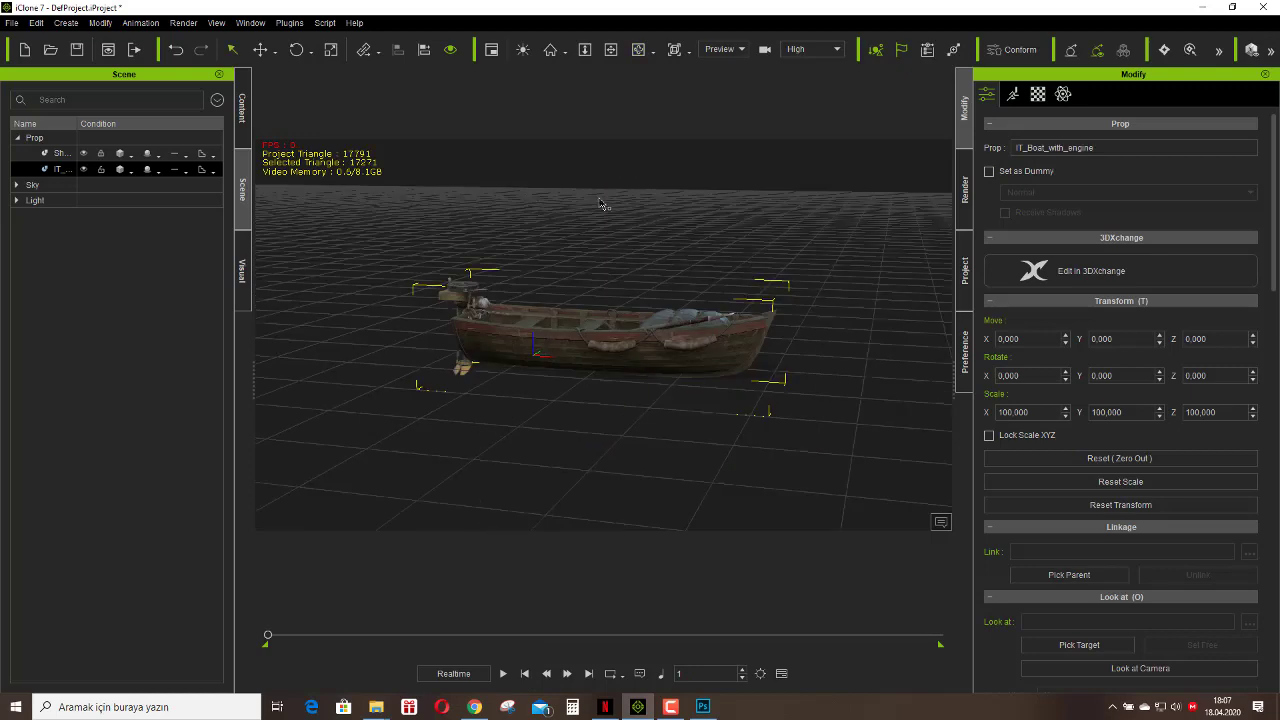
Examine the IT_Boat_with_engine prop from behind and play its animation, returning to the first frame.
right_drag(775, 266, 797, 394)
right_click(686, 371)
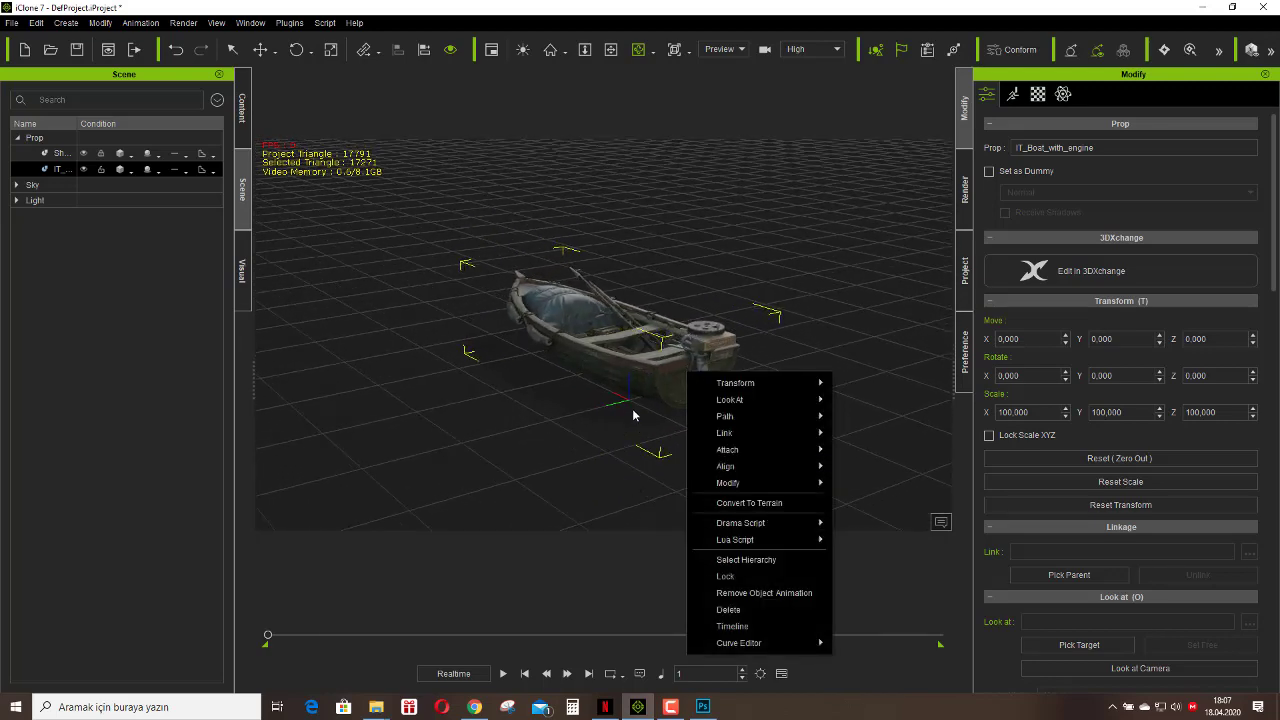
click(641, 379)
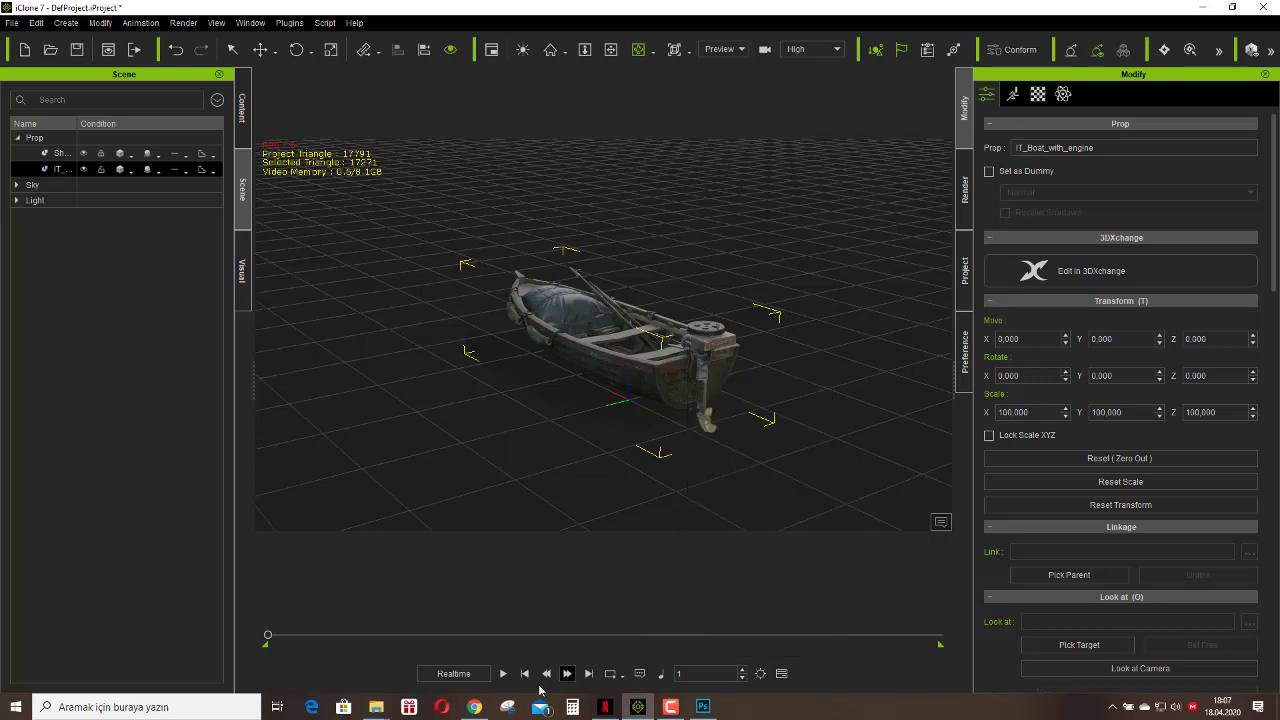
click(503, 674)
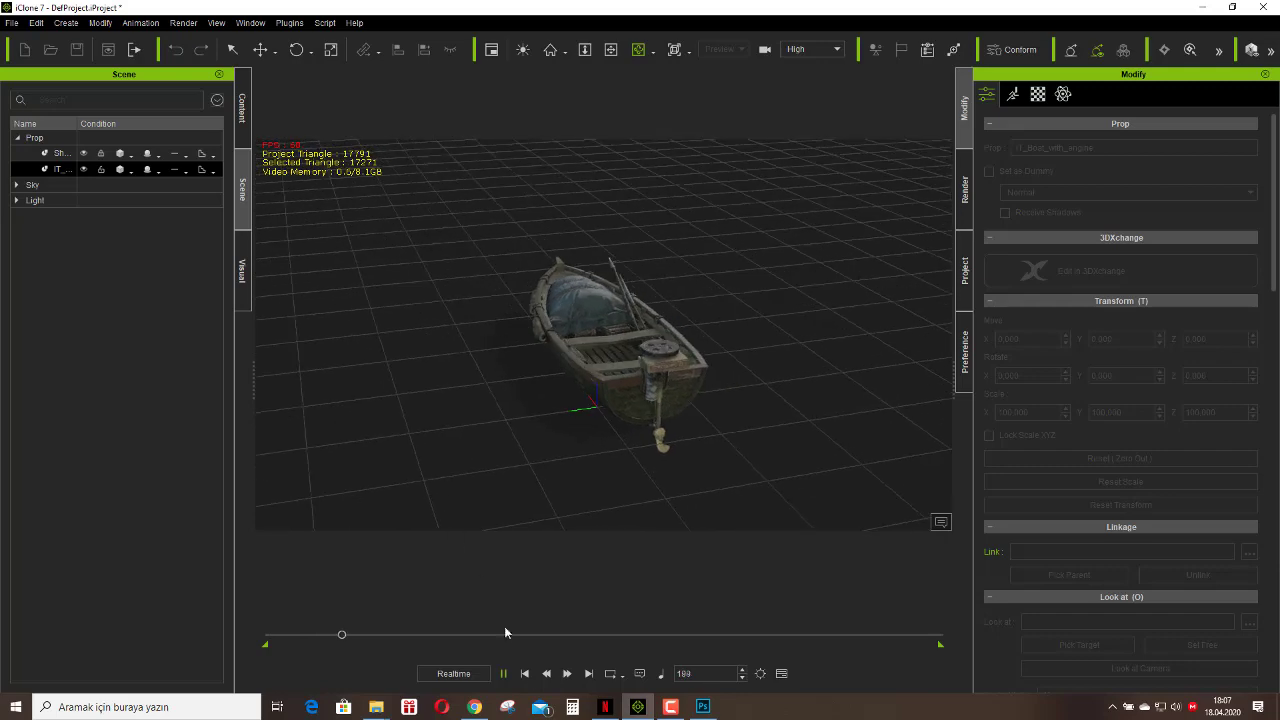
click(524, 674)
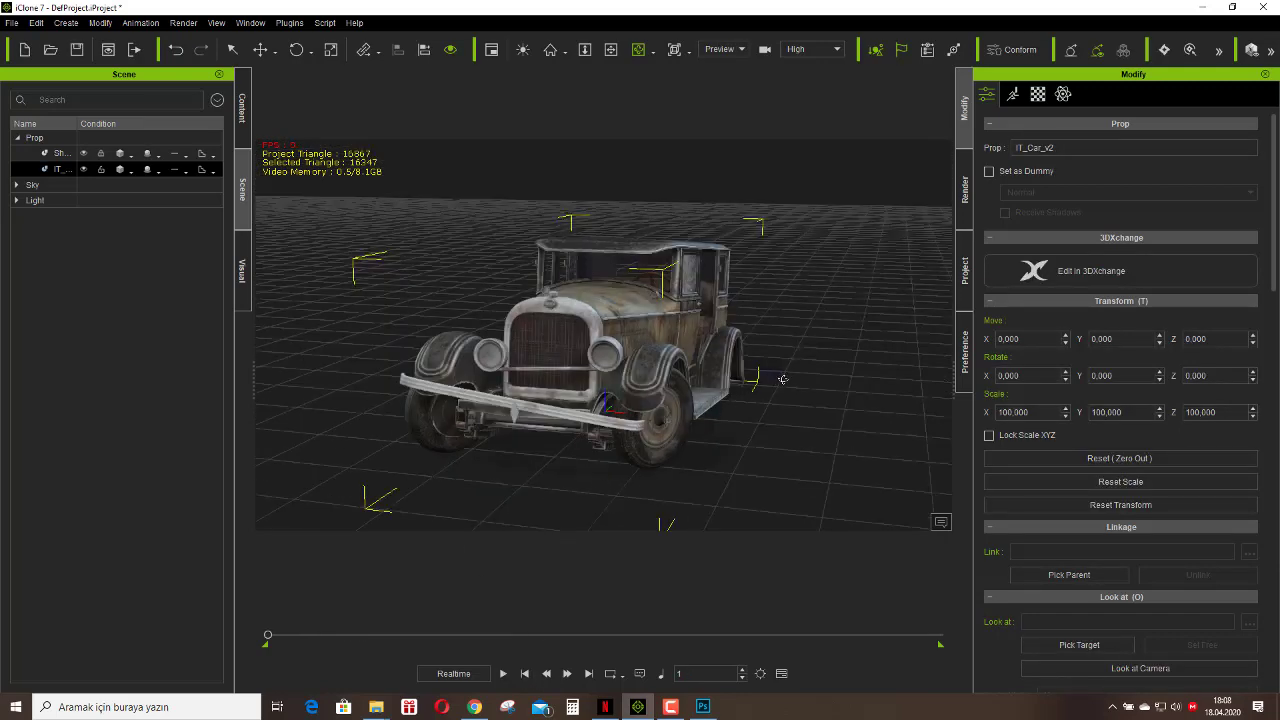
Examine the IT_Car_v2 prop and the IT_Handgun prop from different sides.
right_drag(783, 379, 711, 441)
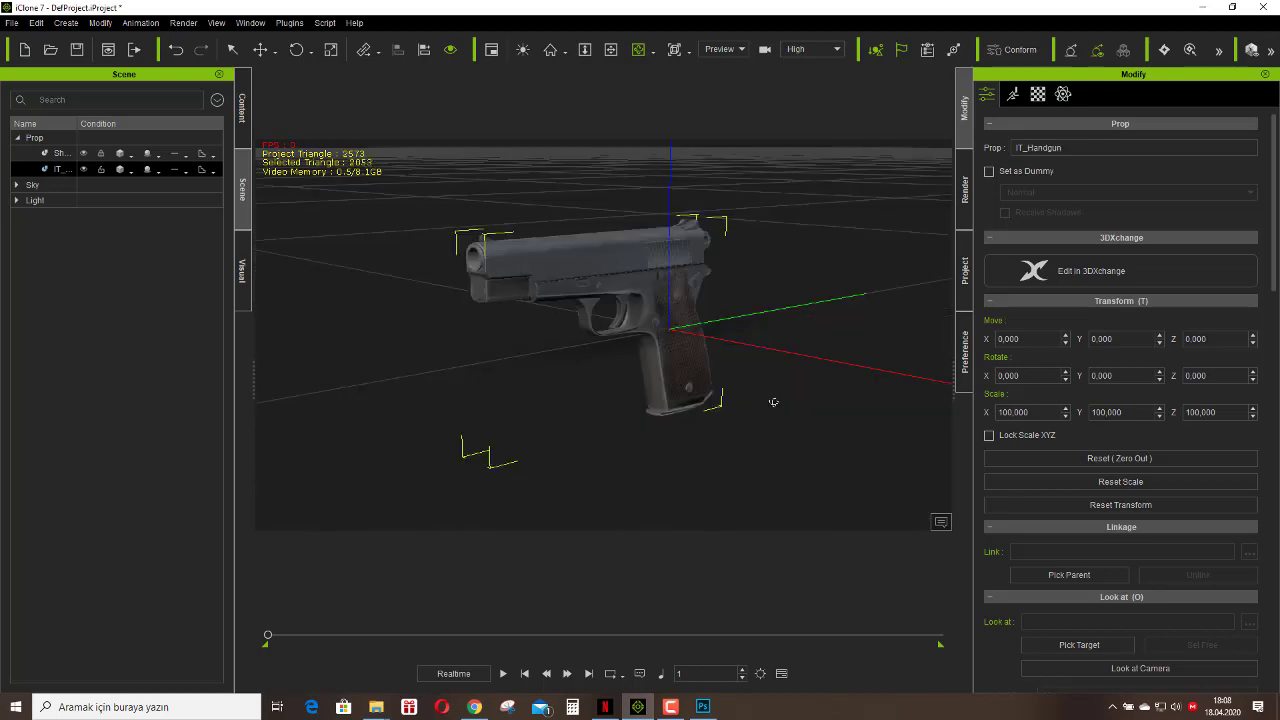
right_drag(665, 428, 901, 373)
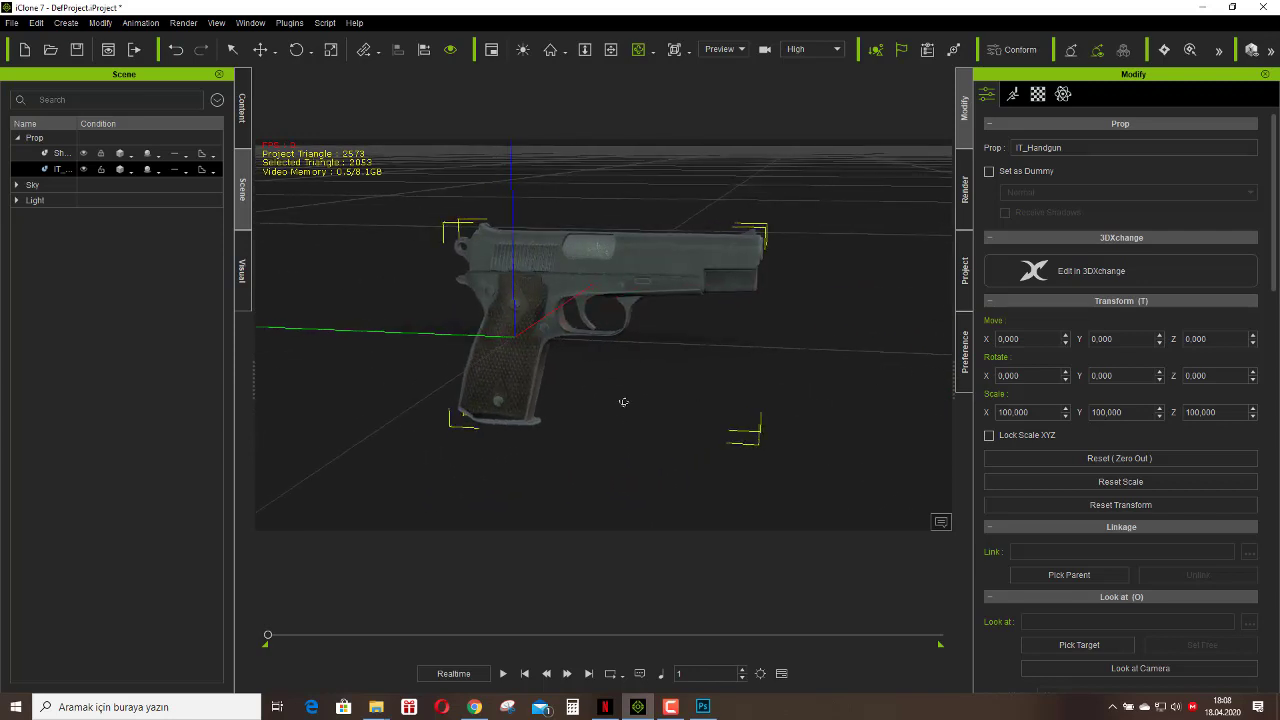
right_drag(624, 402, 811, 376)
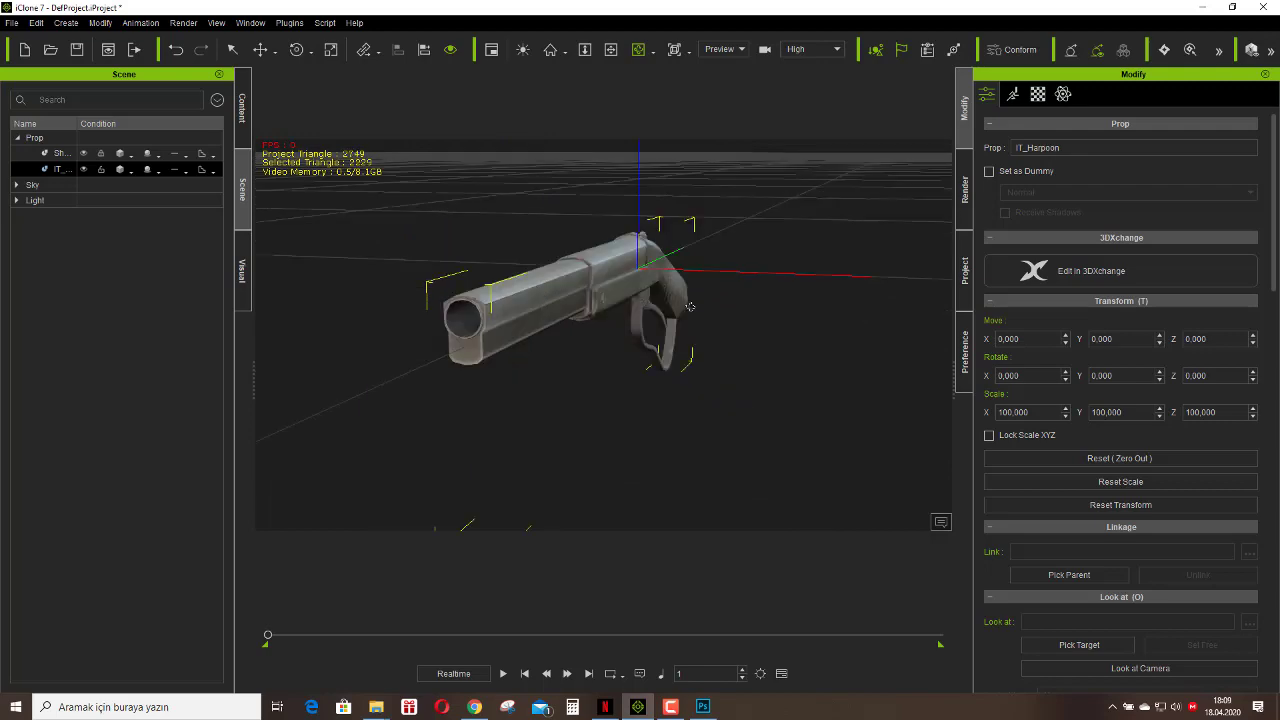
Examine the IT_Harpoon prop from both sides and review the textures of its Mat and M_Harpoon_Rifle materials.
right_drag(690, 306, 409, 329)
right_drag(655, 340, 894, 357)
scroll(894, 357, down, 3)
scroll(895, 360, up, 2)
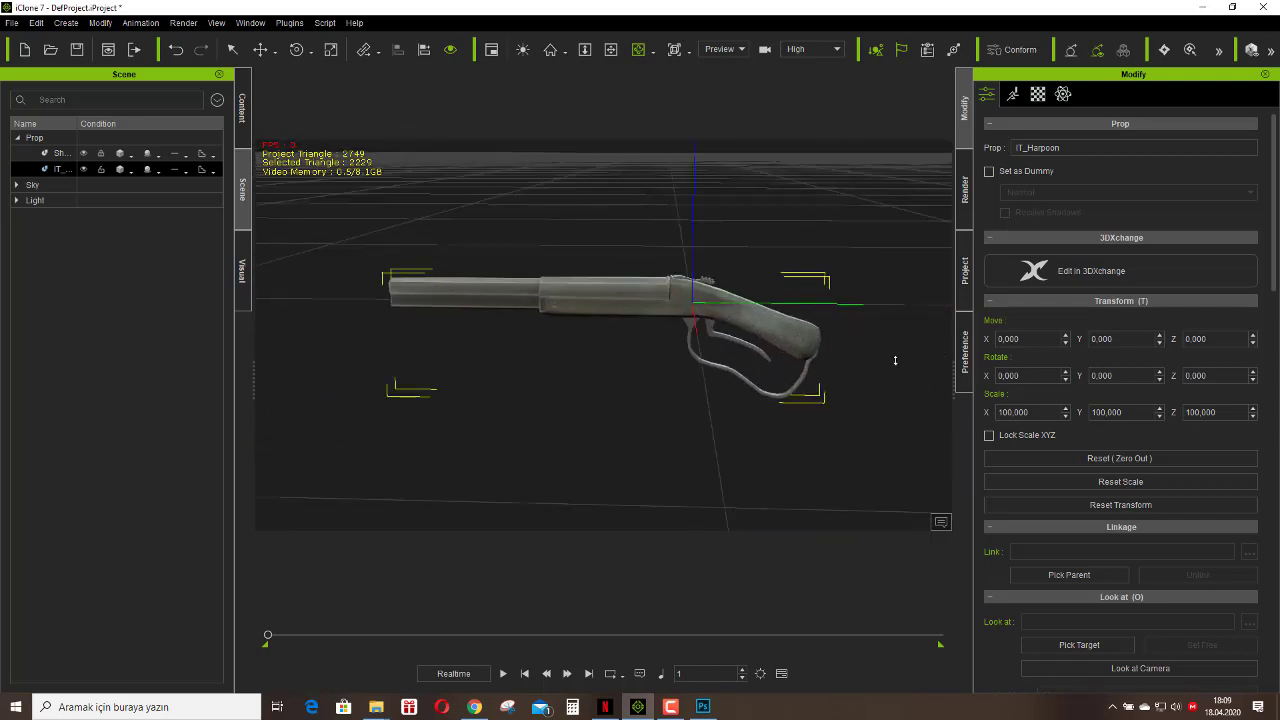
click(1038, 95)
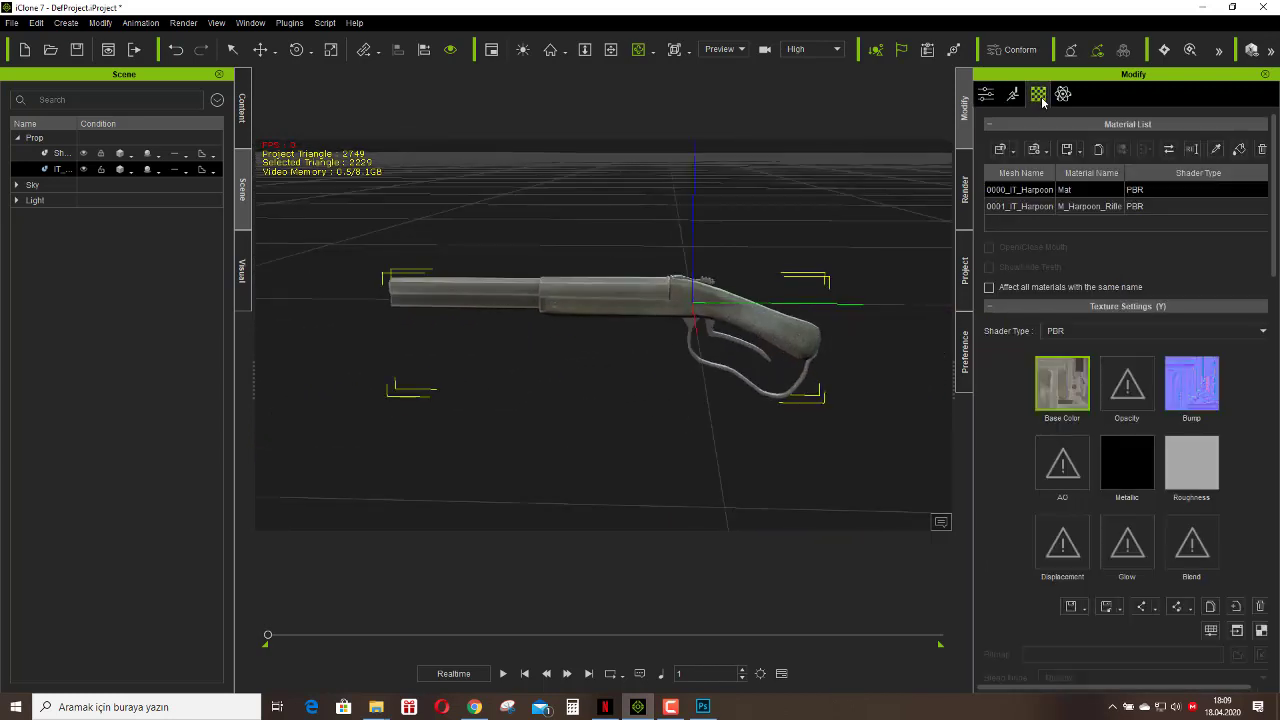
click(1036, 208)
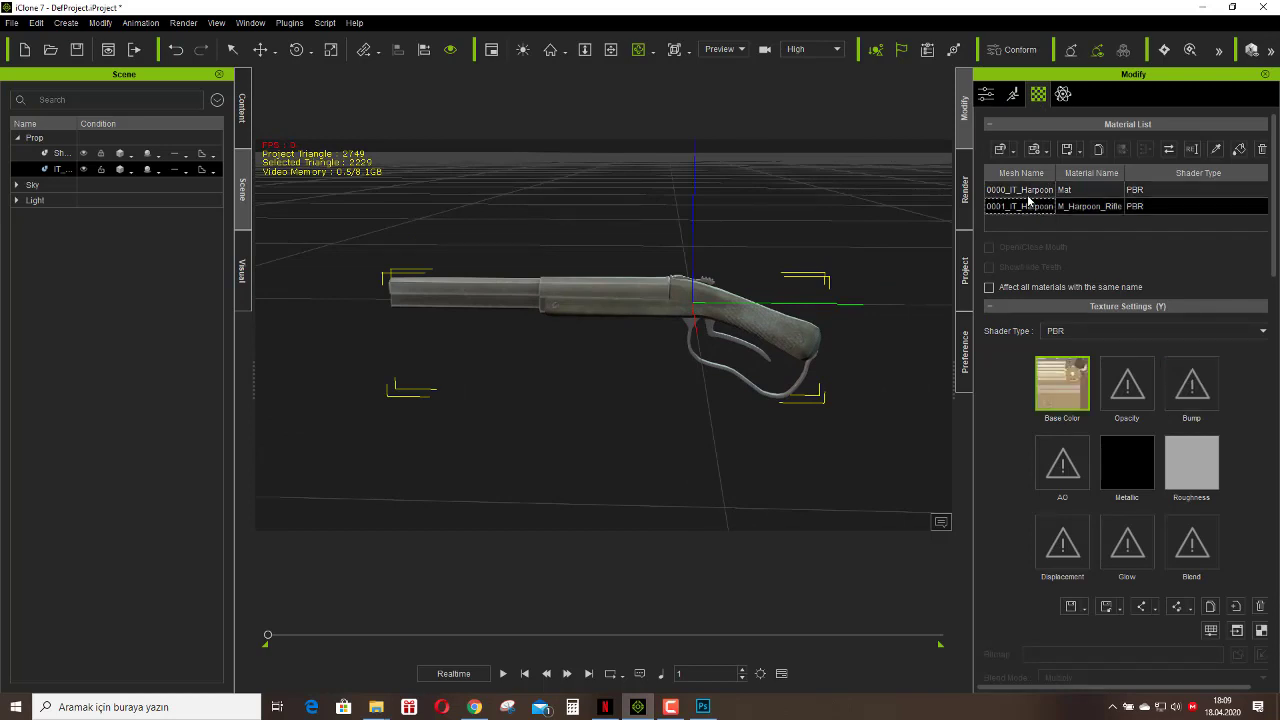
click(1027, 194)
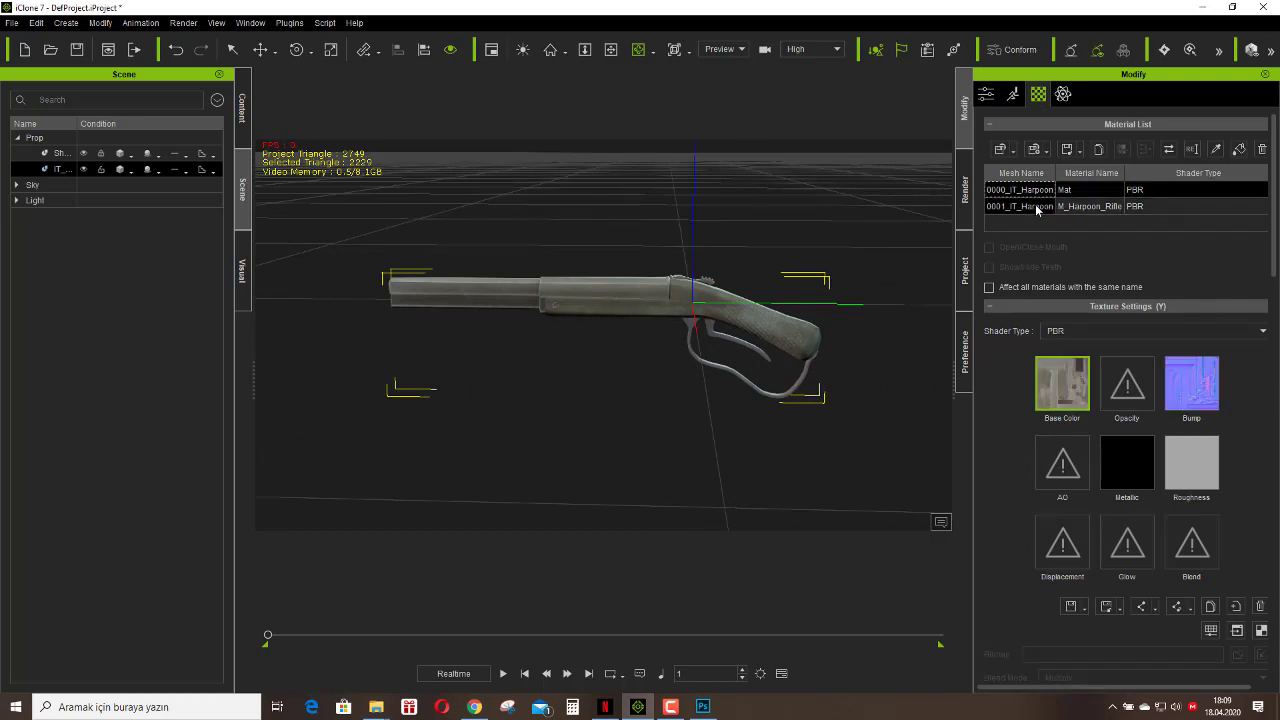
Adjust the base color texture of both harpoon materials to contrast 100 and brightness -4.
click(1035, 208)
click(1210, 631)
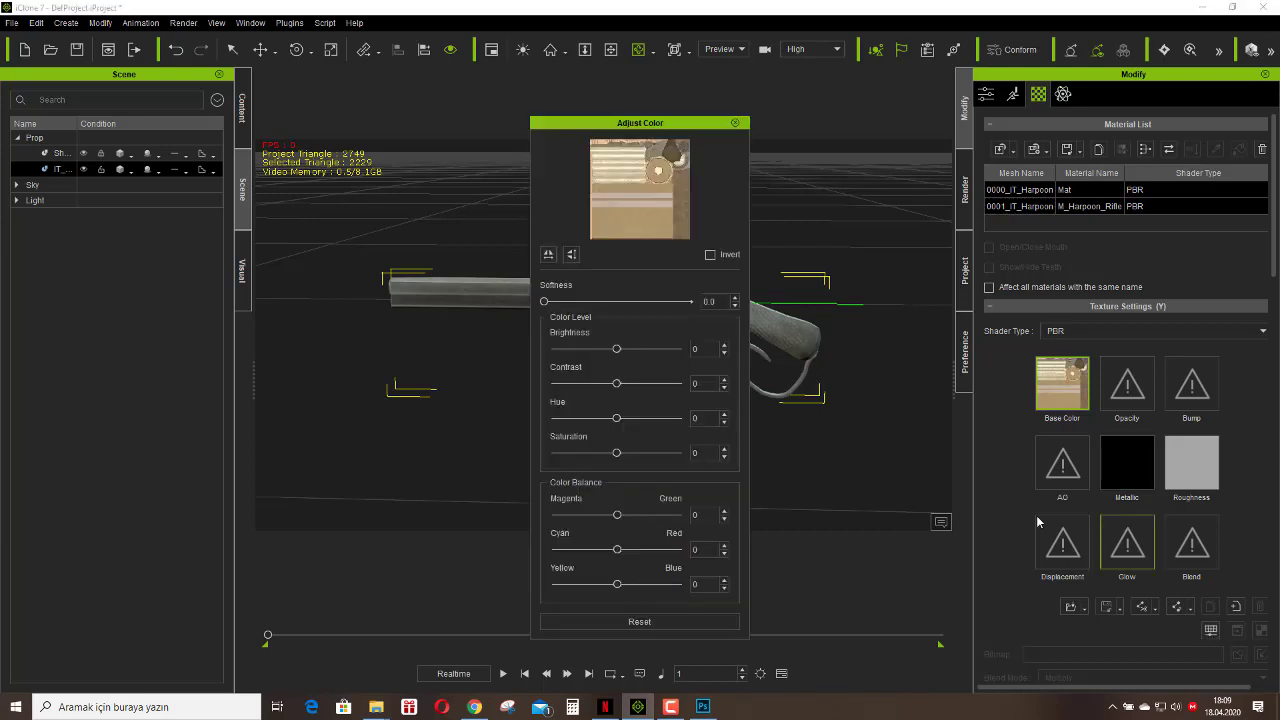
drag(684, 128, 1035, 86)
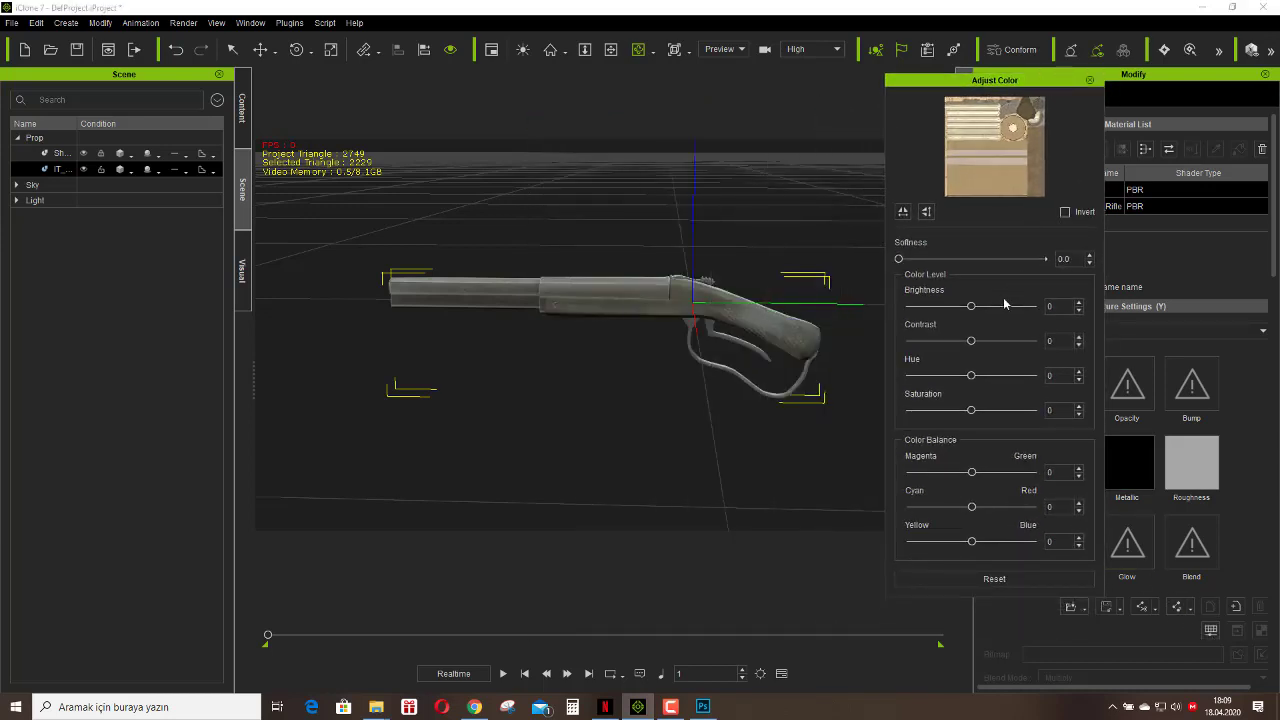
drag(971, 343, 1038, 348)
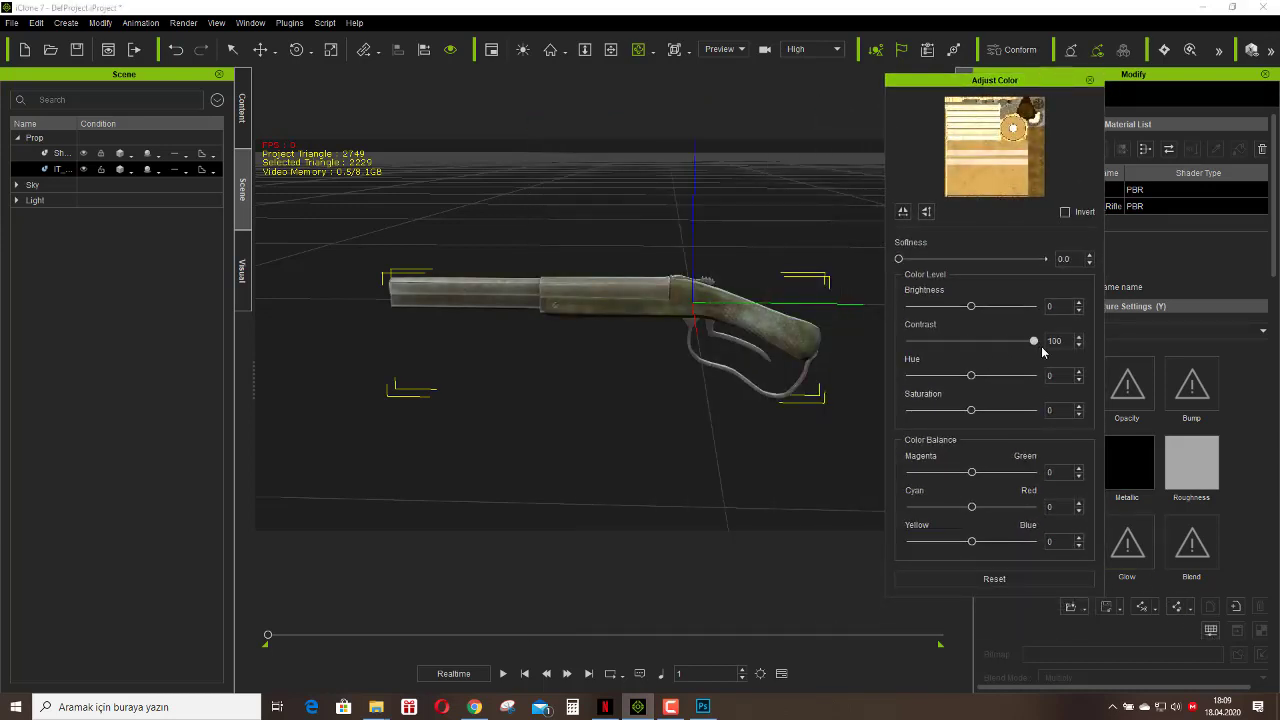
mouse_move(971, 306)
mouse_down()
mouse_move(953, 307)
mouse_move(968, 312)
mouse_up()
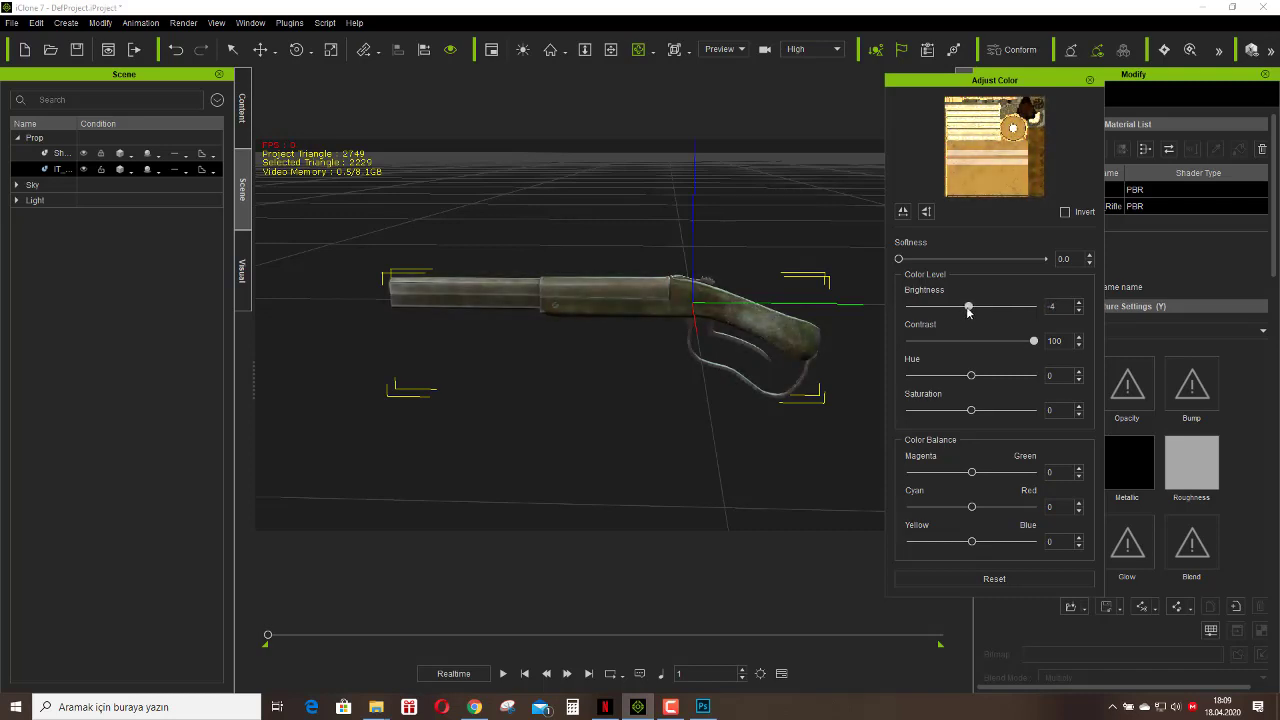
click(1089, 79)
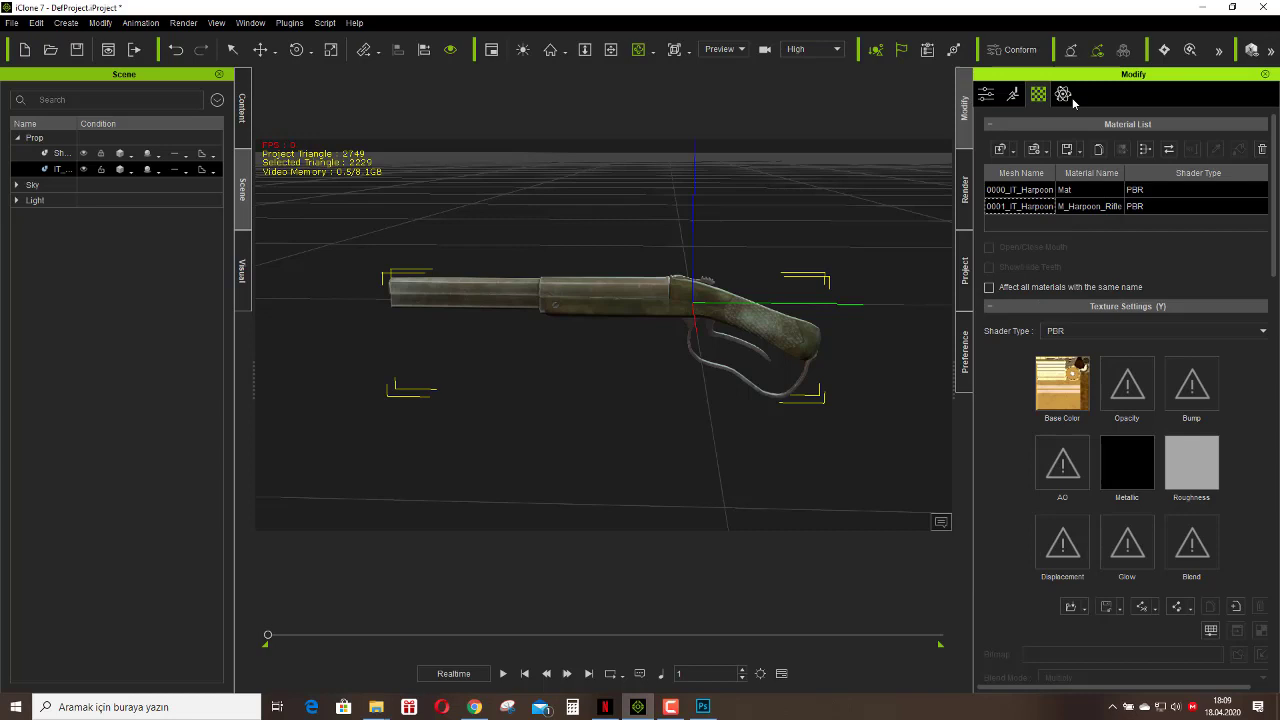
Open the harpoon's motion layer for editing and set the bone size to 50, affecting all bones.
click(1012, 95)
click(1100, 333)
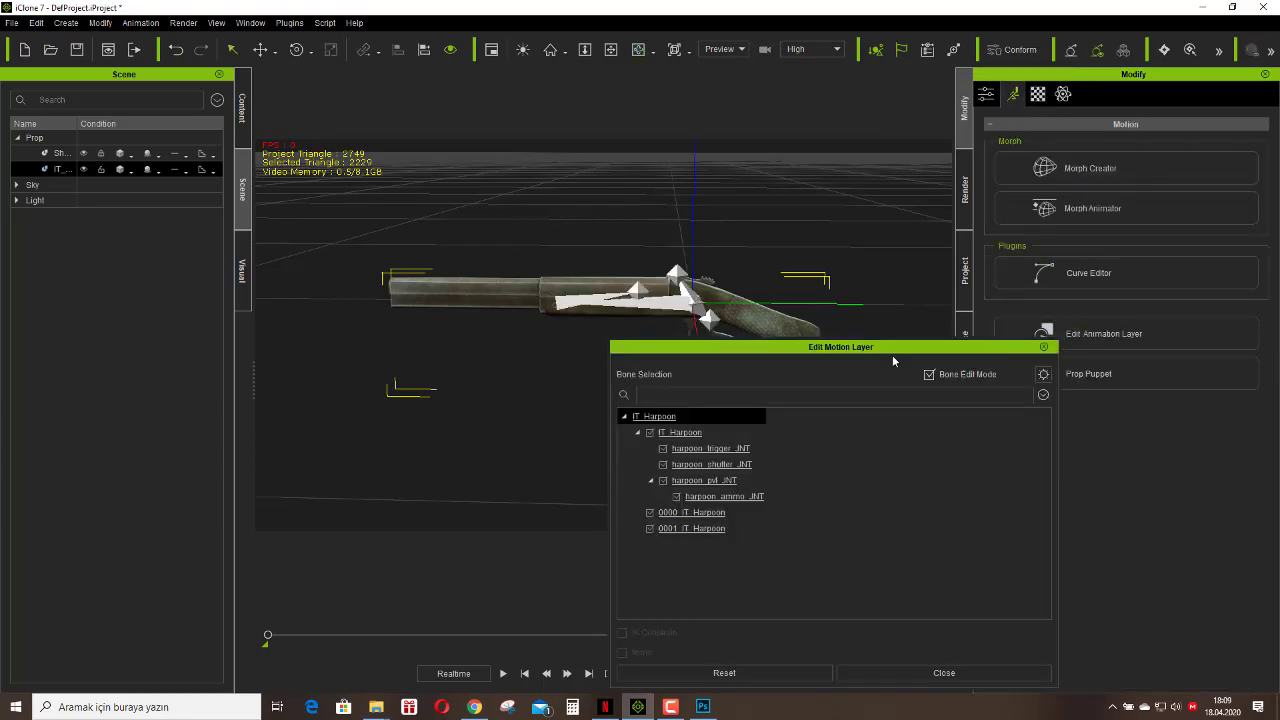
drag(772, 346, 933, 252)
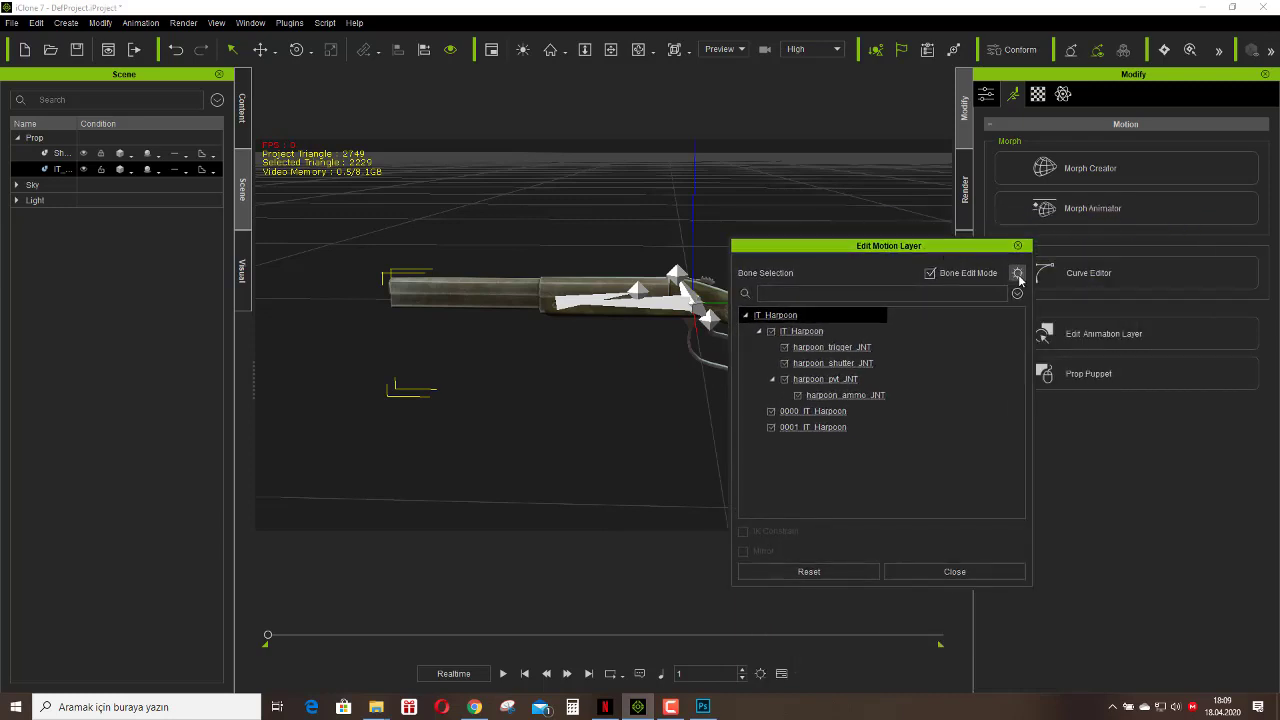
click(1017, 272)
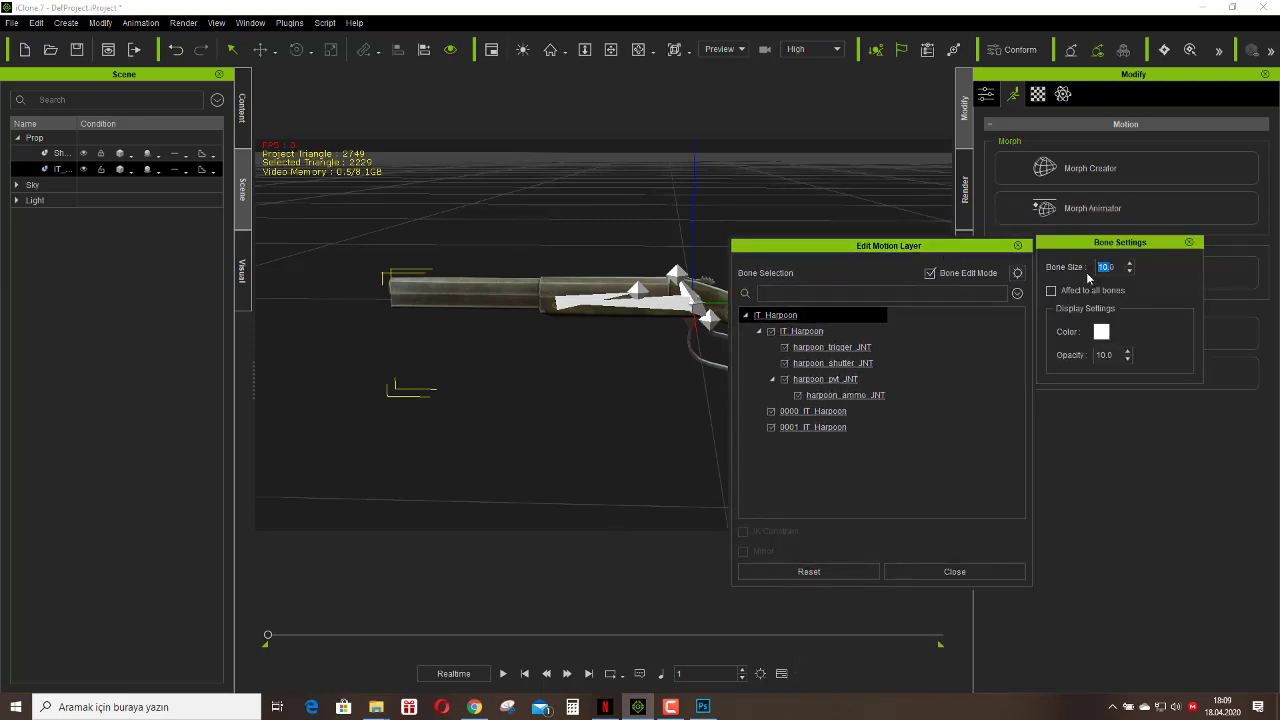
text(50)
key(Return)
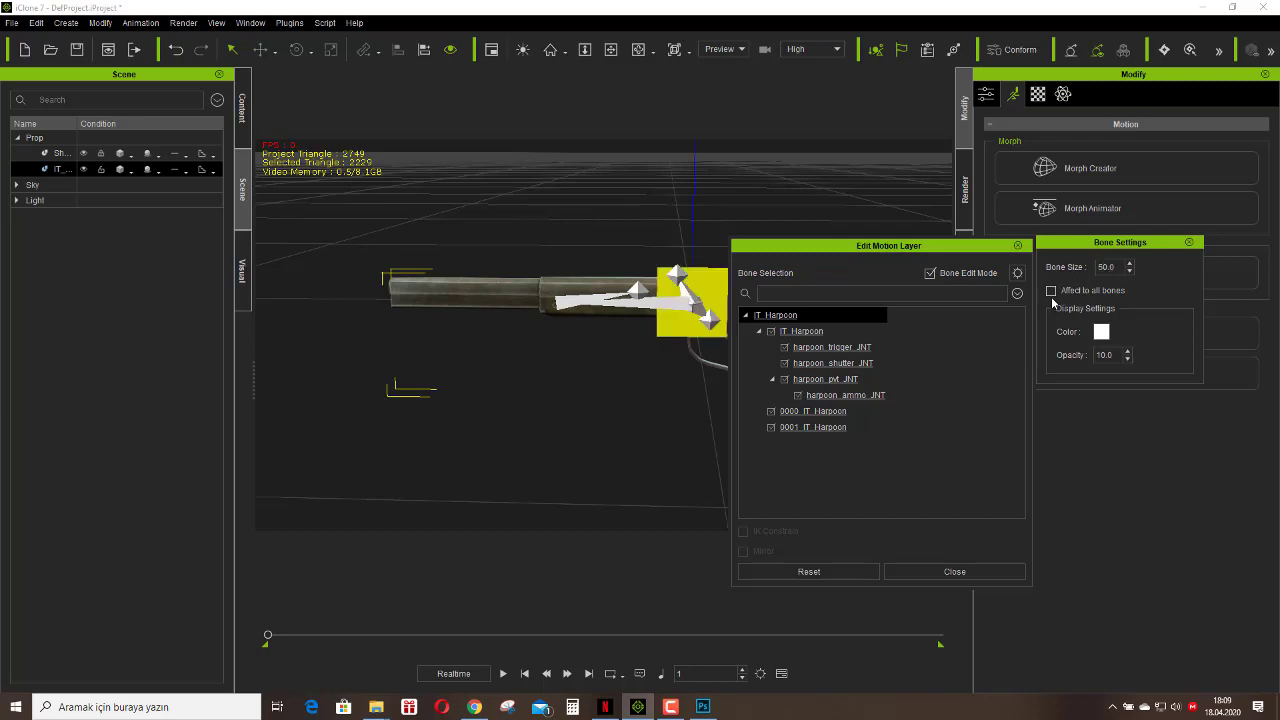
click(1051, 291)
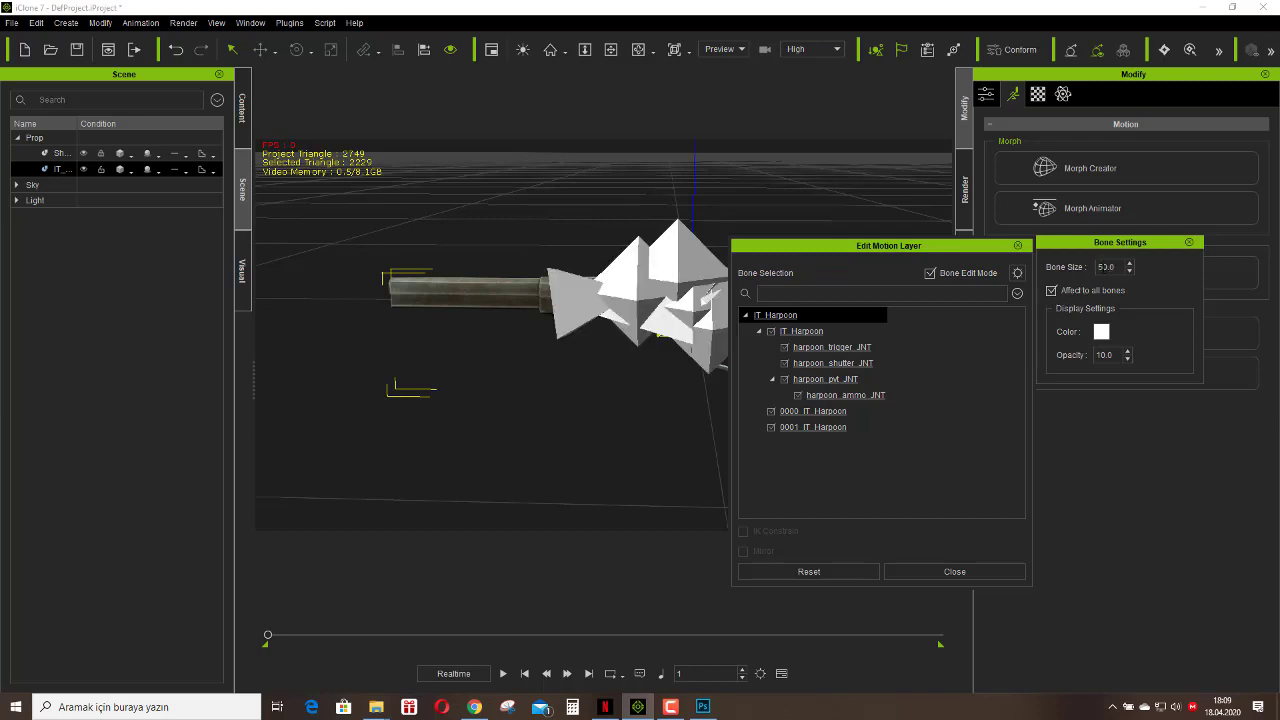
Reduce the size of all harpoon bones to 5 and close the bone settings.
text(5)
key(Return)
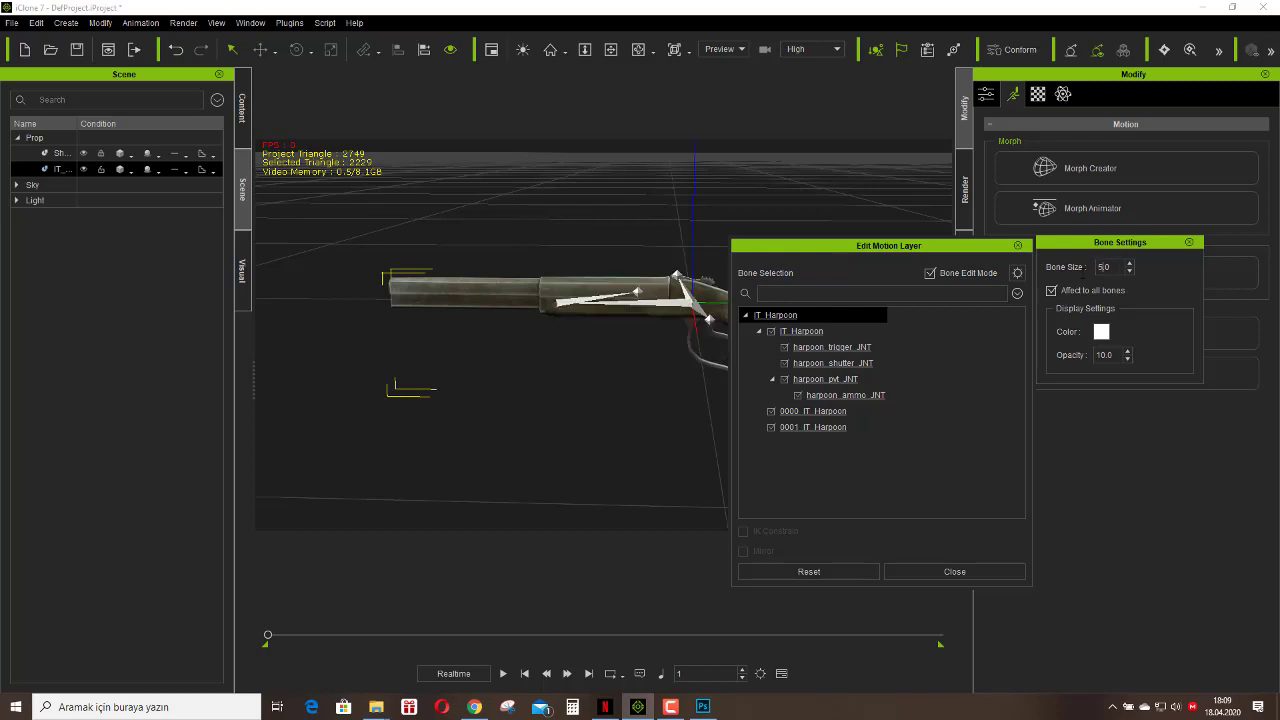
click(1188, 242)
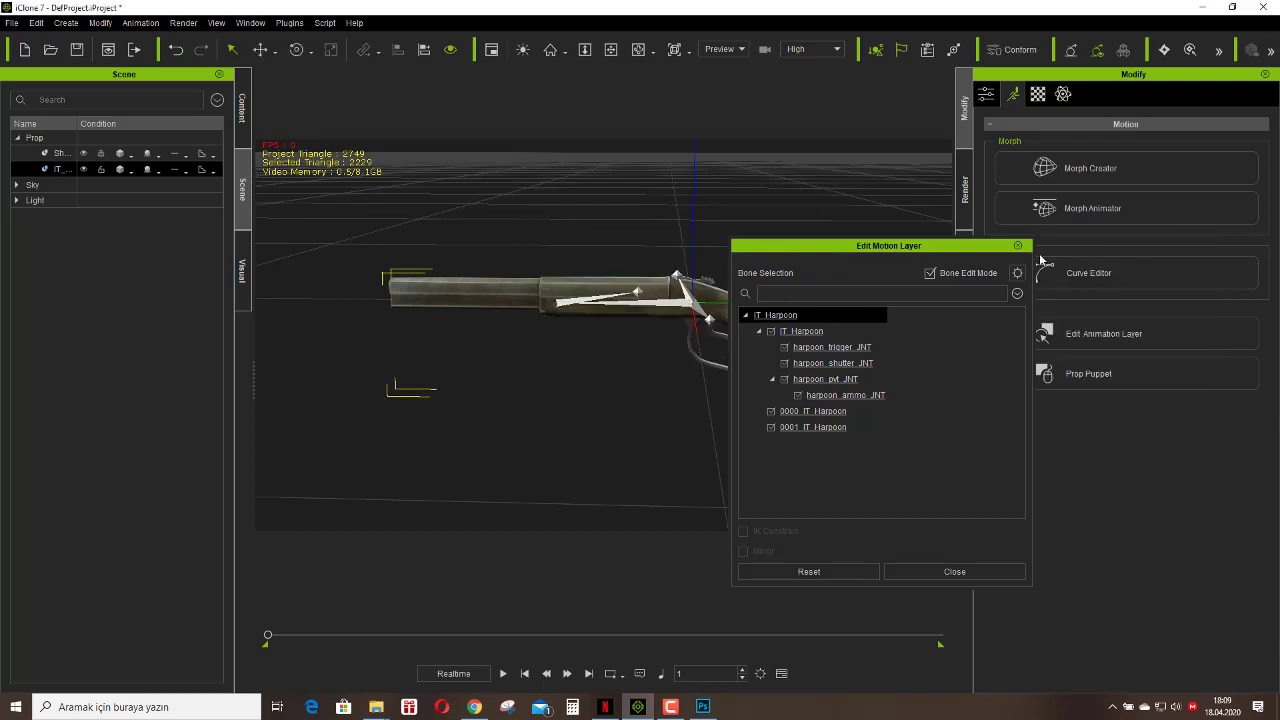
Rotate the harpoon's trigger bone and the hammer bone above it slightly.
drag(999, 250, 1106, 237)
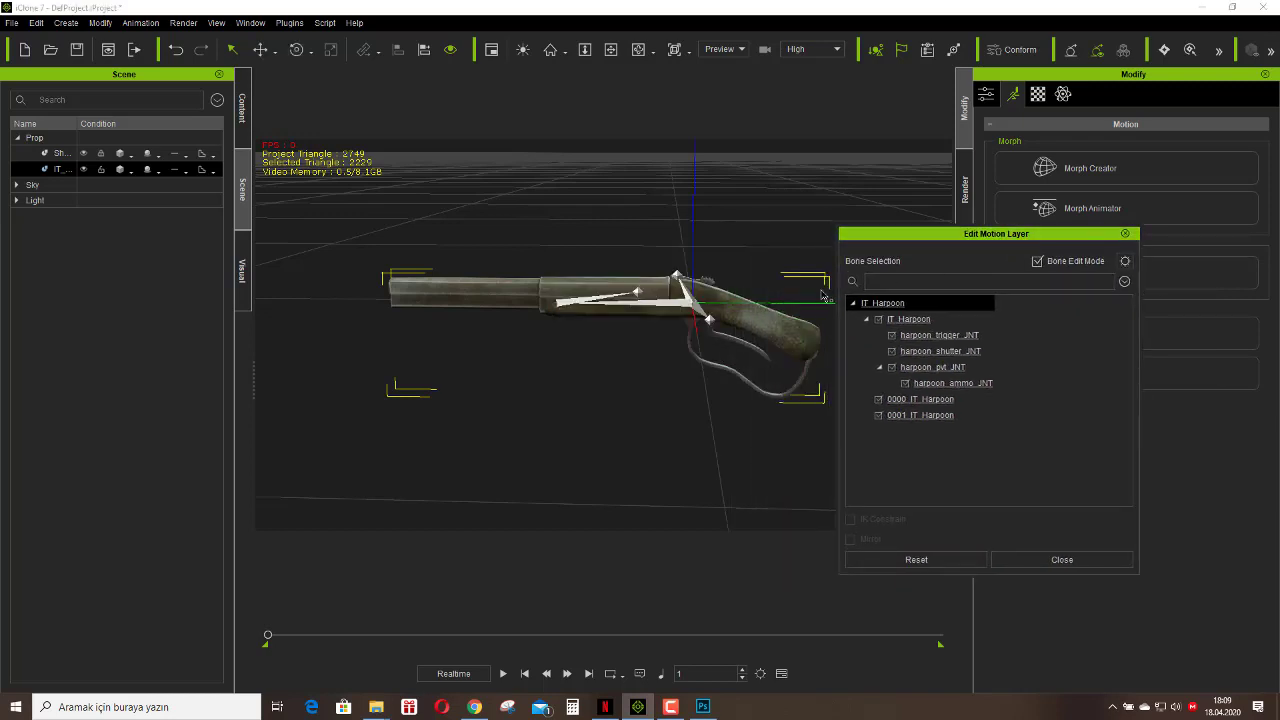
scroll(785, 305, up, 2)
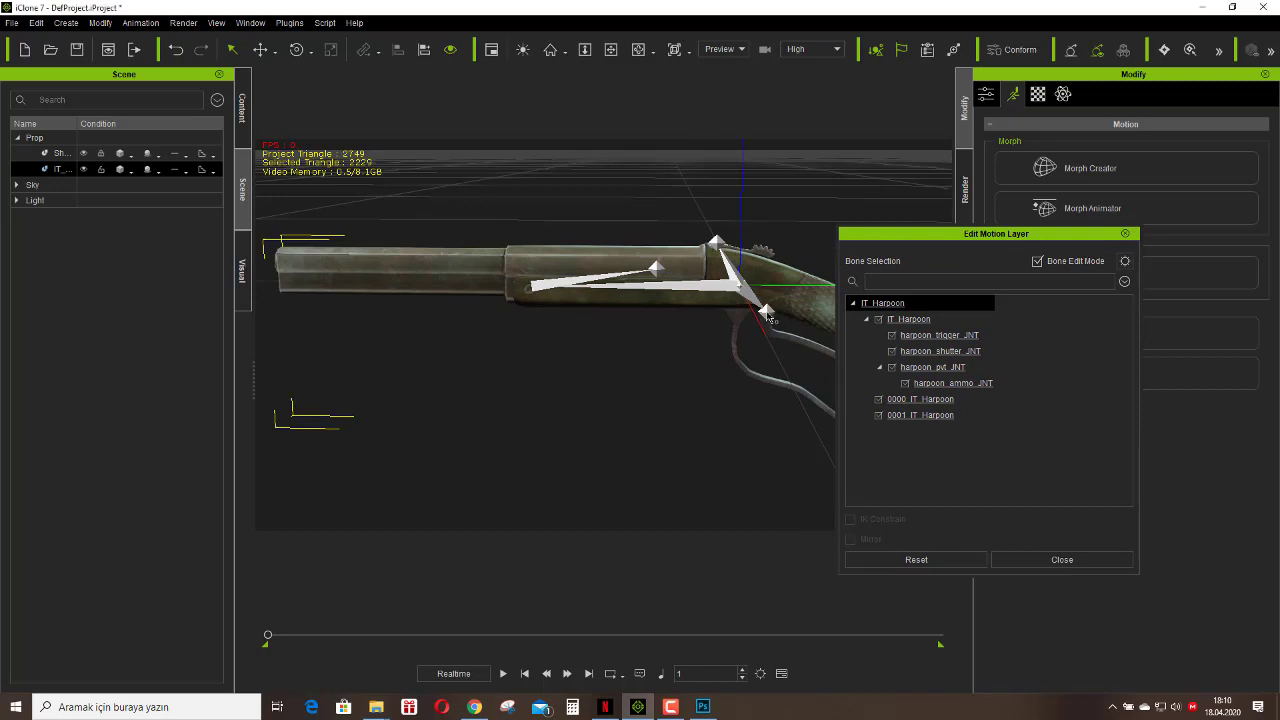
key(e)
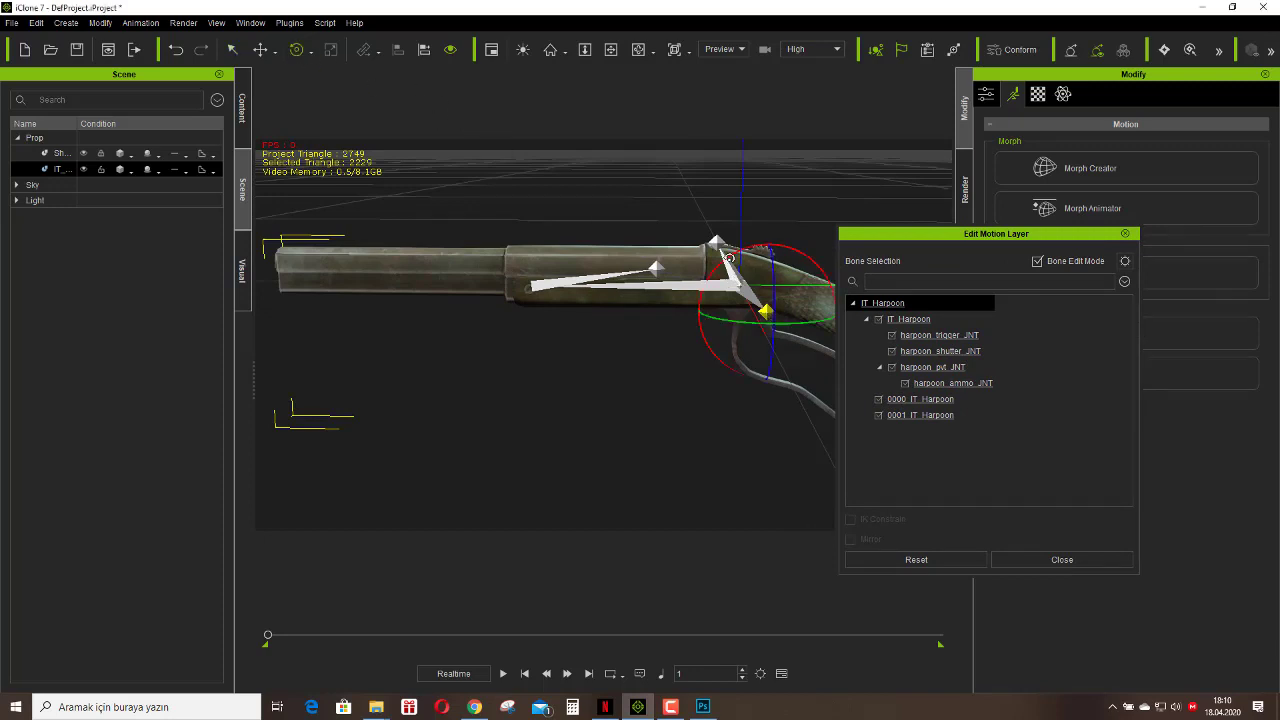
mouse_move(729, 258)
mouse_down()
mouse_move(754, 261)
mouse_move(743, 263)
mouse_up()
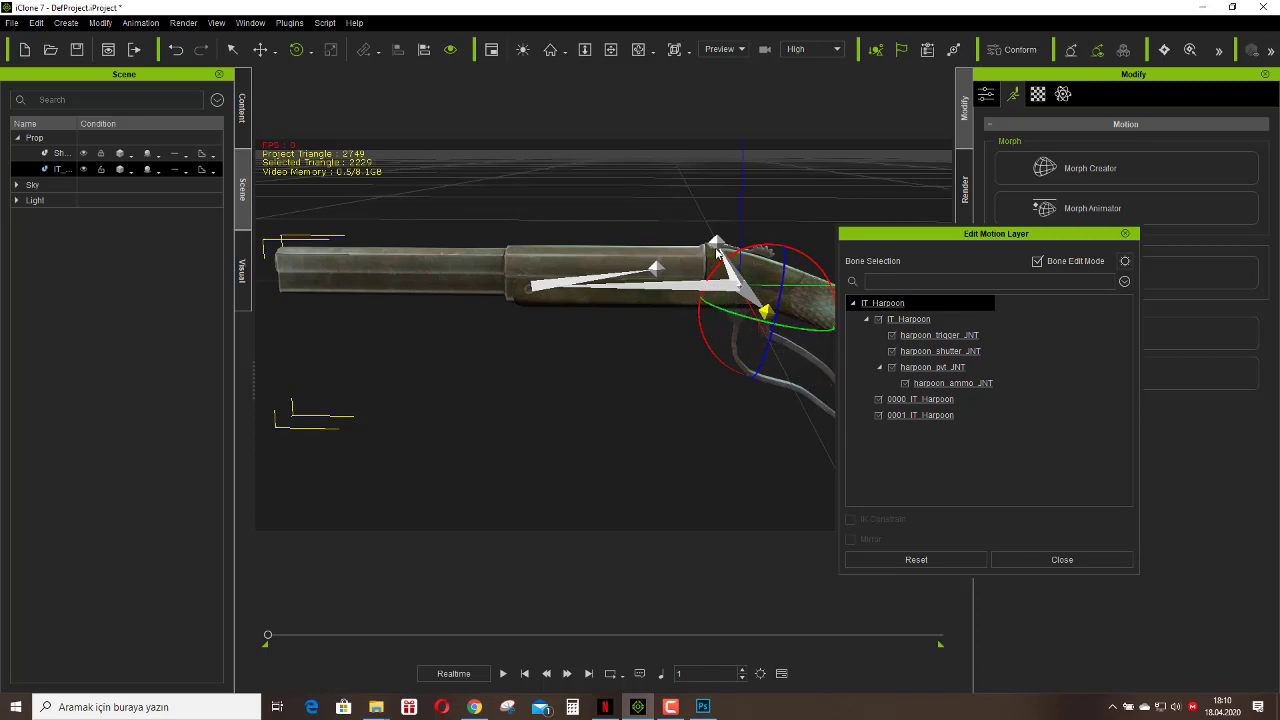
click(716, 242)
drag(679, 186, 690, 201)
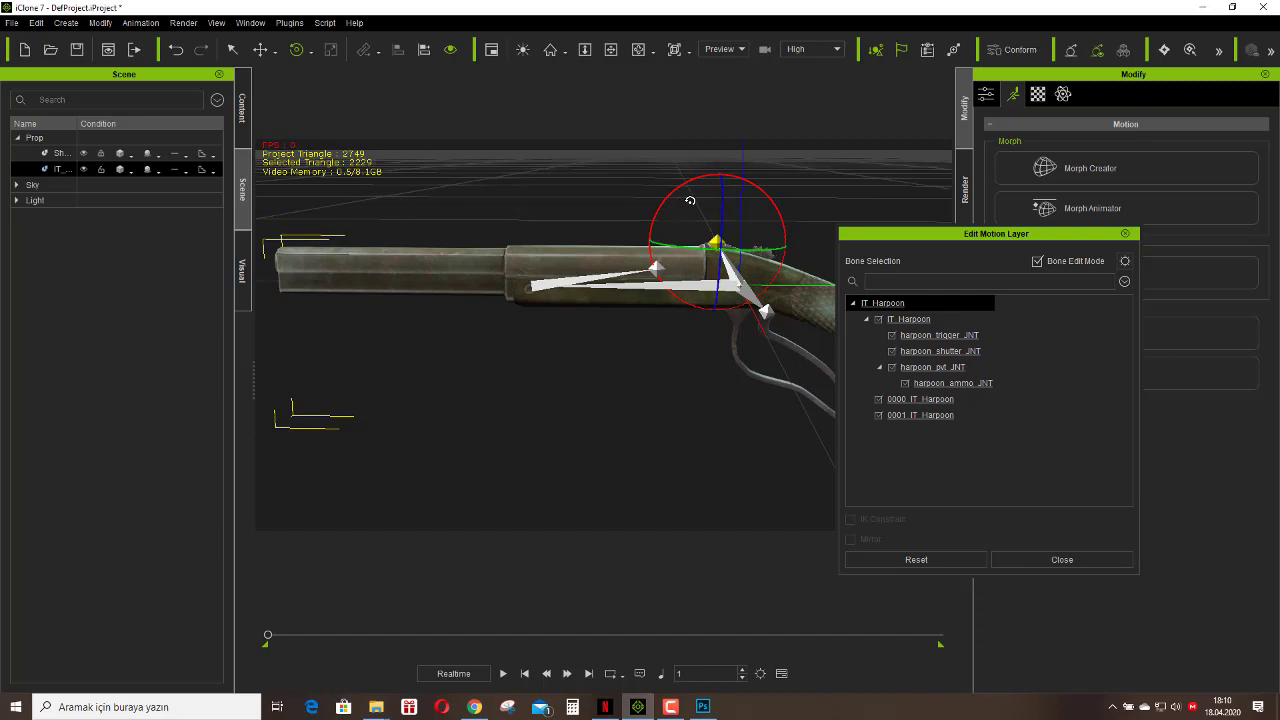
Rotate the harpoon's ammo bone slightly, then move it forward and up so the cartridge sits above the barrel.
click(655, 268)
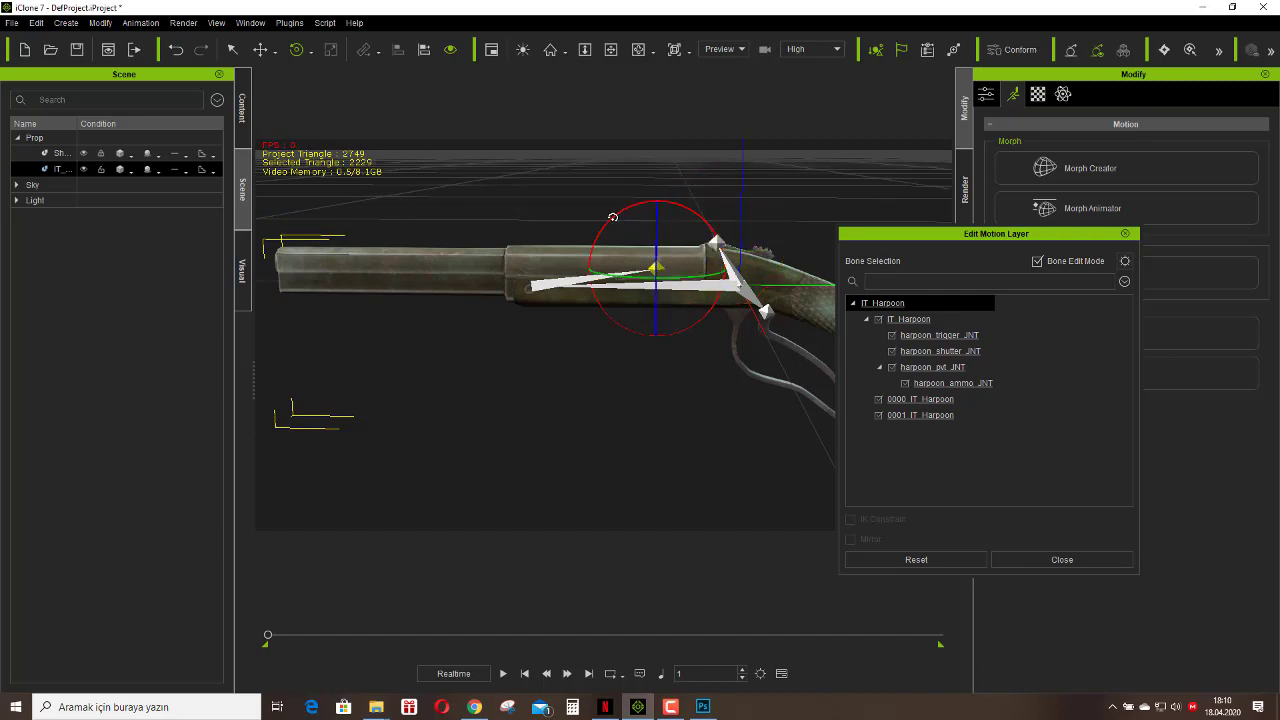
mouse_move(613, 217)
mouse_down()
mouse_move(624, 212)
mouse_move(615, 221)
mouse_up()
click(260, 50)
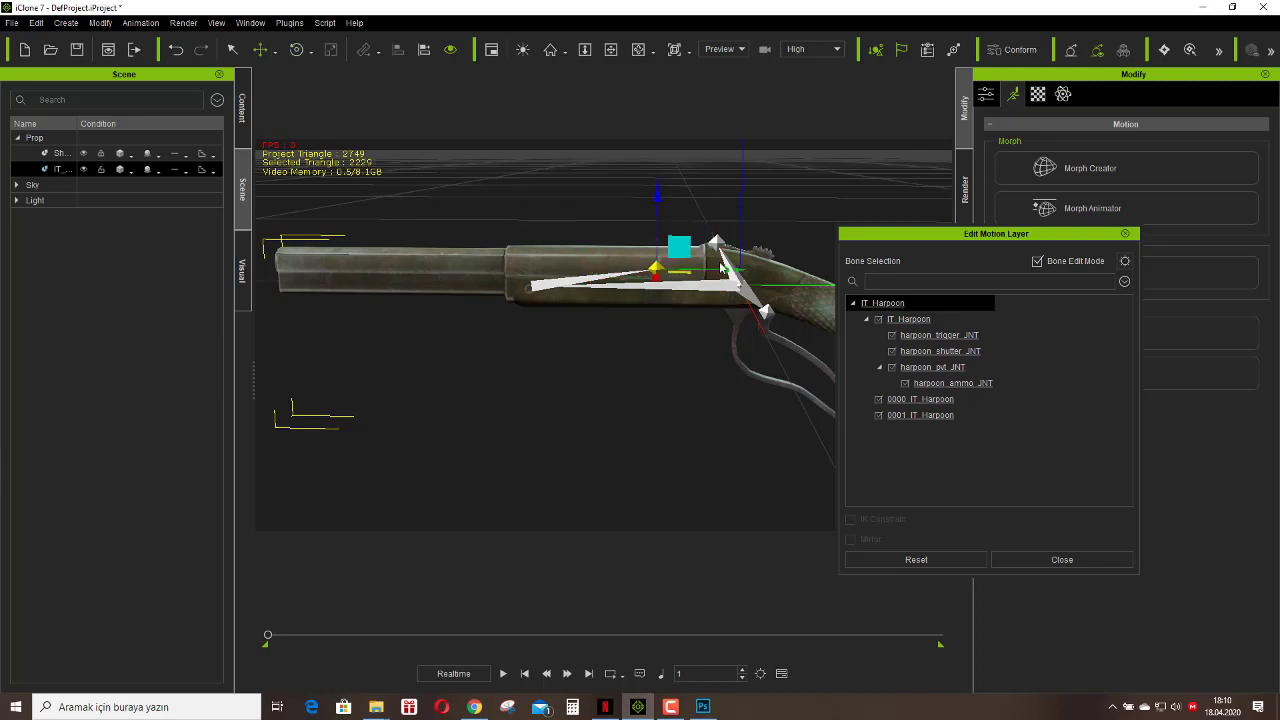
drag(731, 270, 666, 287)
drag(589, 197, 600, 157)
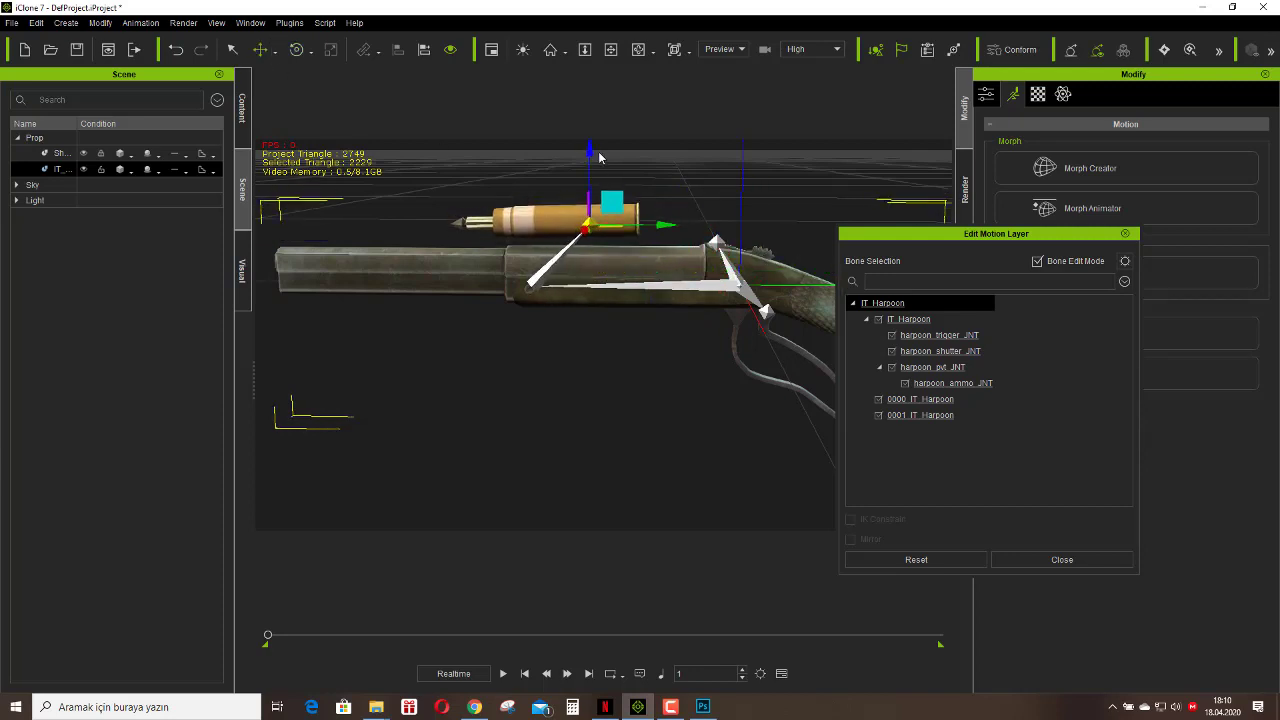
Move the harpoon's main bone slightly upward, raising the whole weapon, and close the motion layer editor.
click(743, 287)
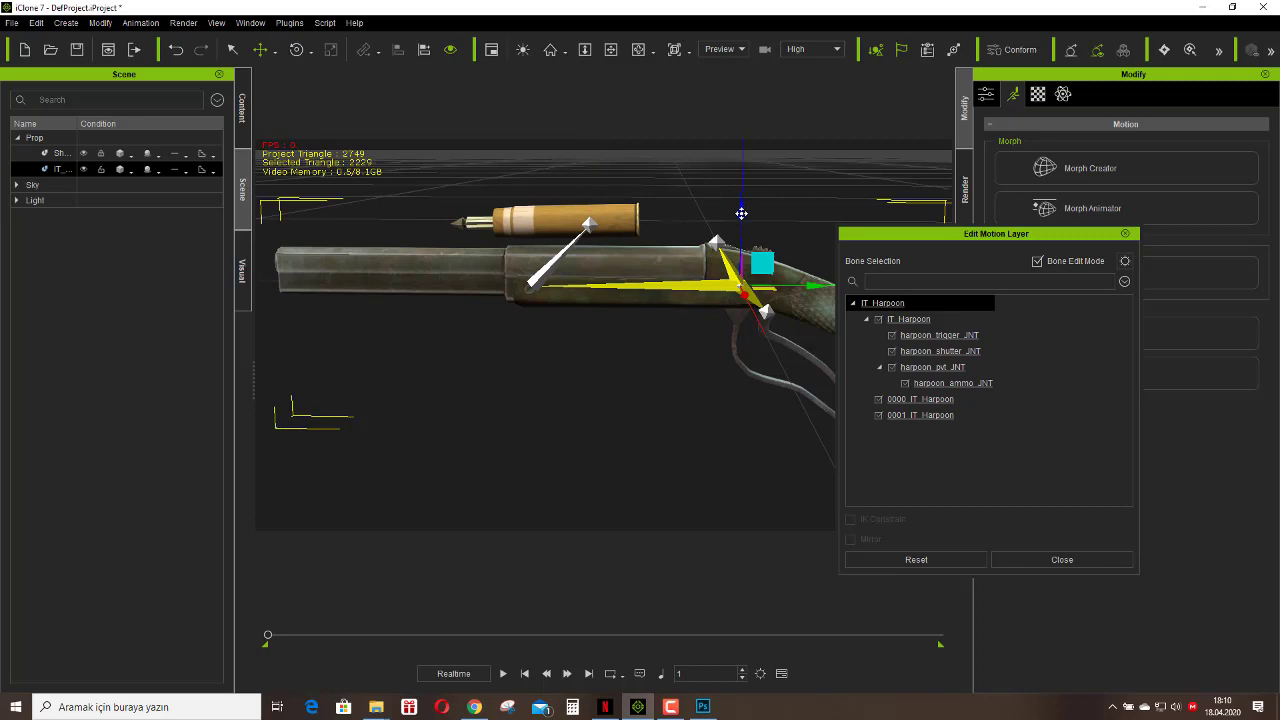
mouse_move(741, 213)
mouse_down()
mouse_move(742, 229)
mouse_move(742, 202)
mouse_up()
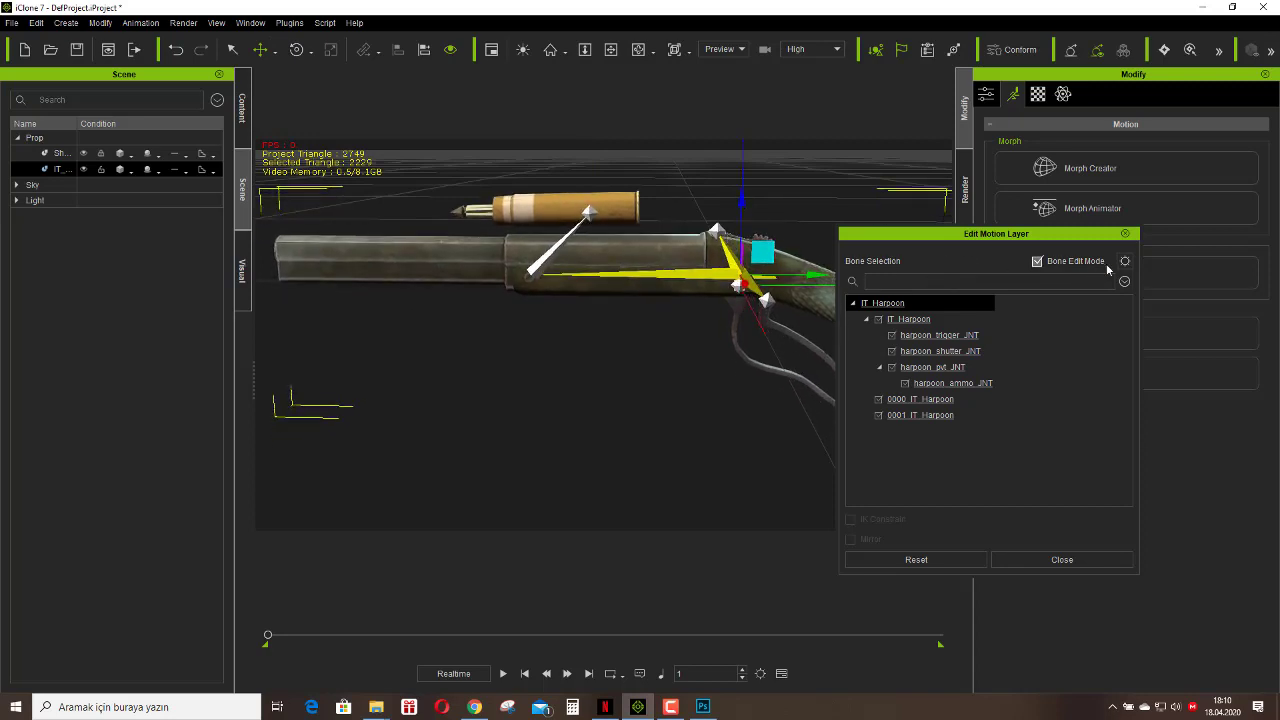
click(1124, 234)
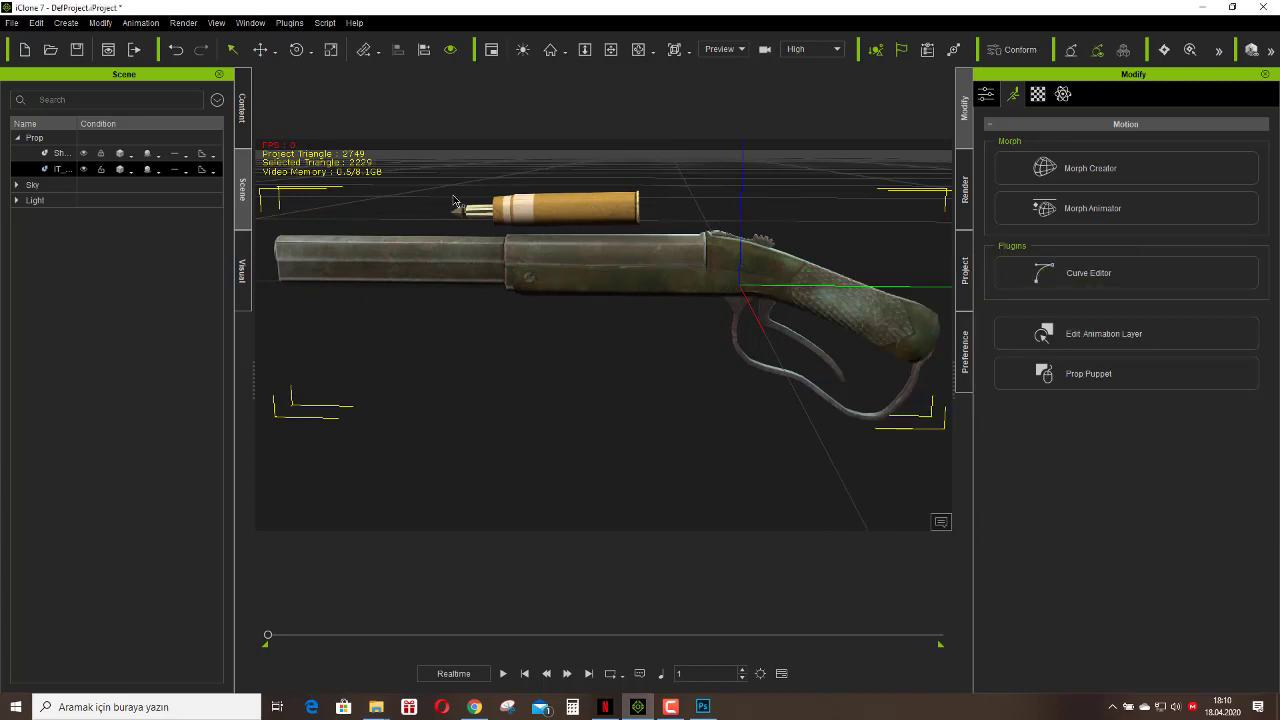
Start a new project for the SM_Barn prop, view the barn from another side and check its motion layer for bones.
click(25, 55)
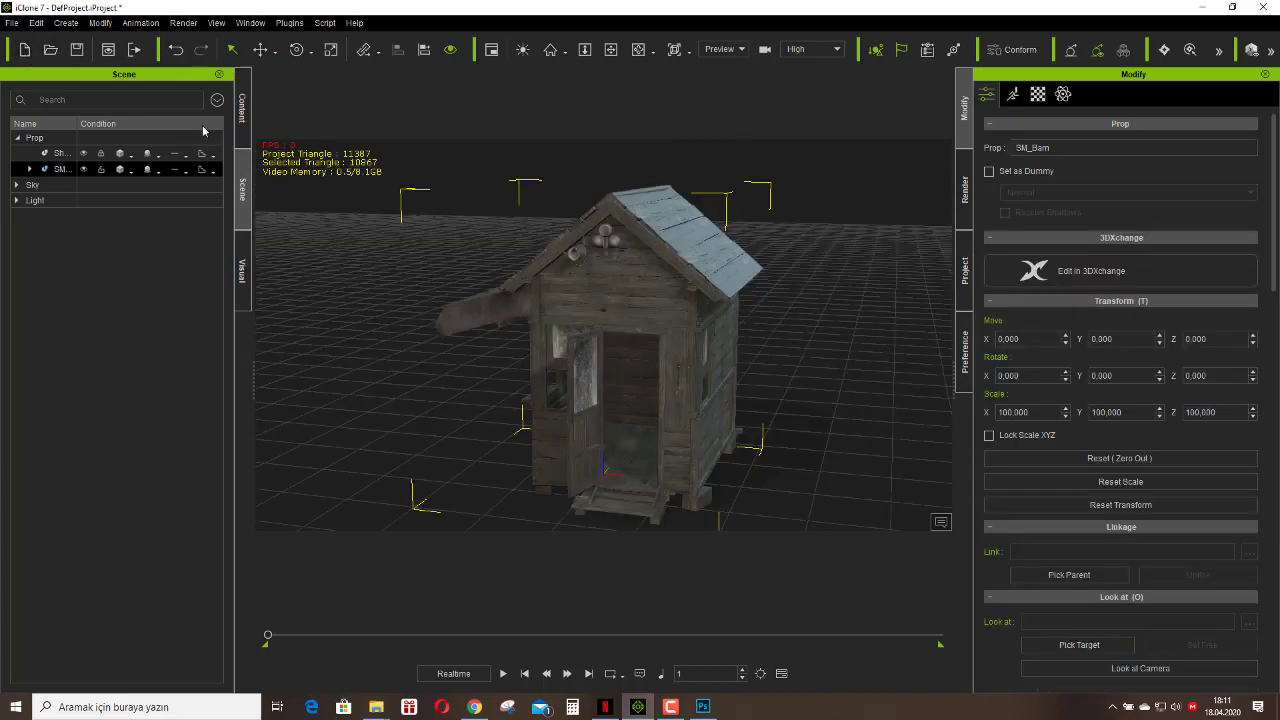
drag(411, 331, 930, 310)
click(1013, 95)
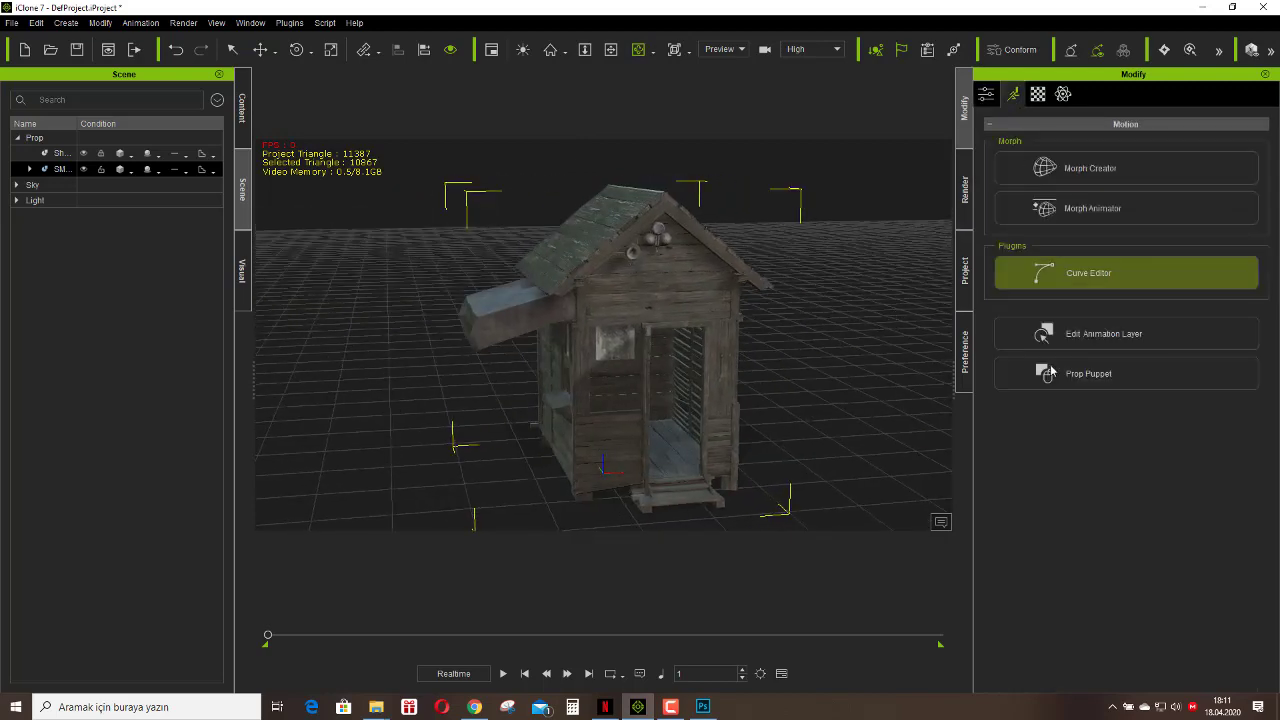
click(1034, 336)
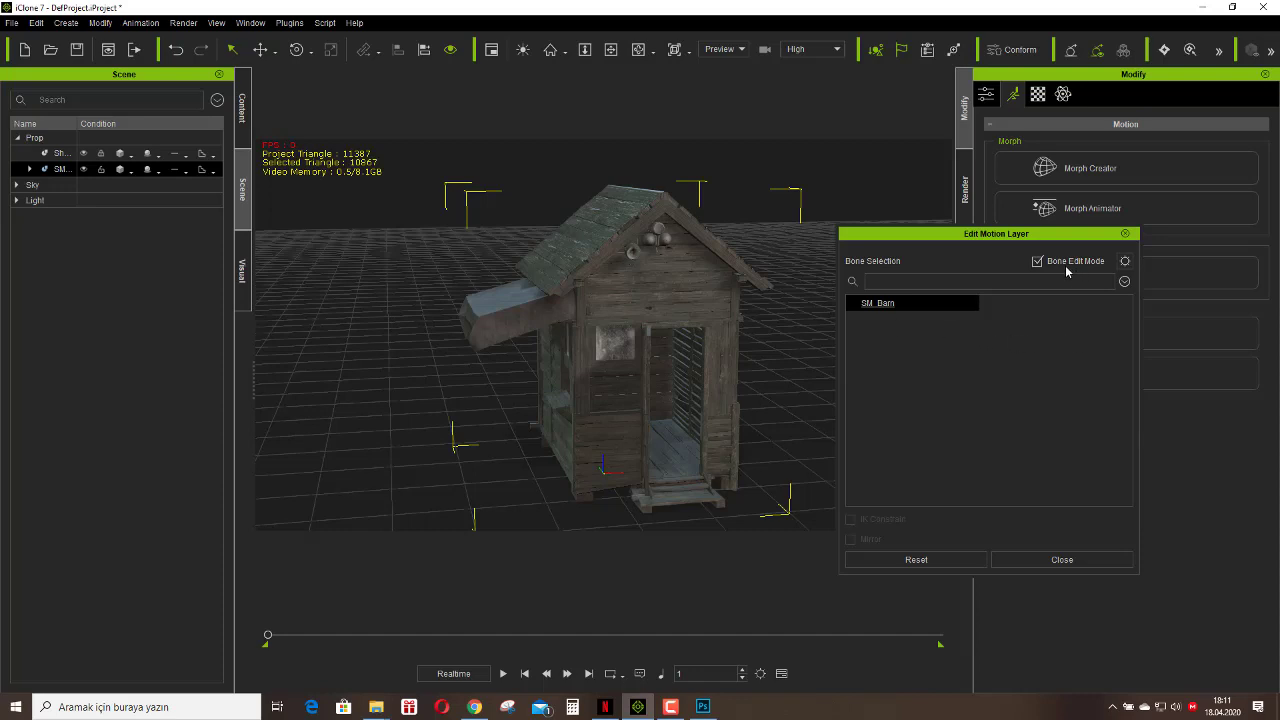
click(1125, 233)
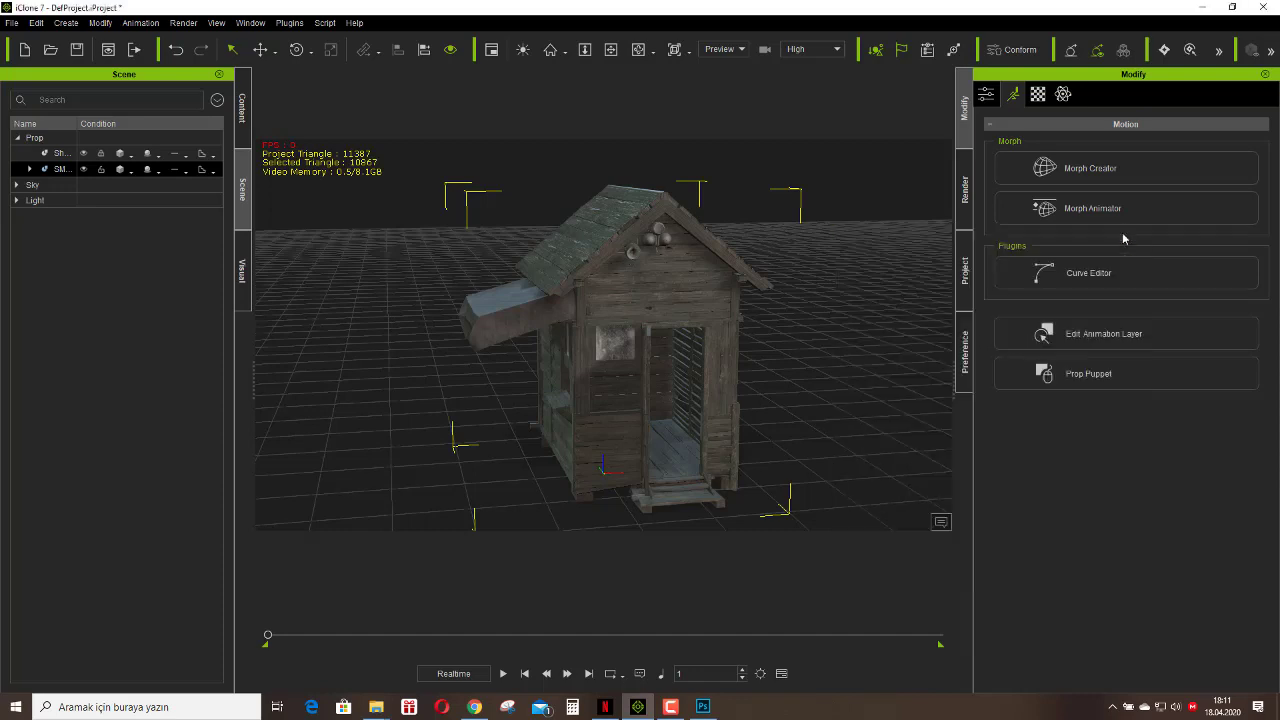
Expand the SM_Barn prop's hierarchy, toggle its child object's visibility off and on, and return to the barn's general properties.
click(30, 169)
click(63, 187)
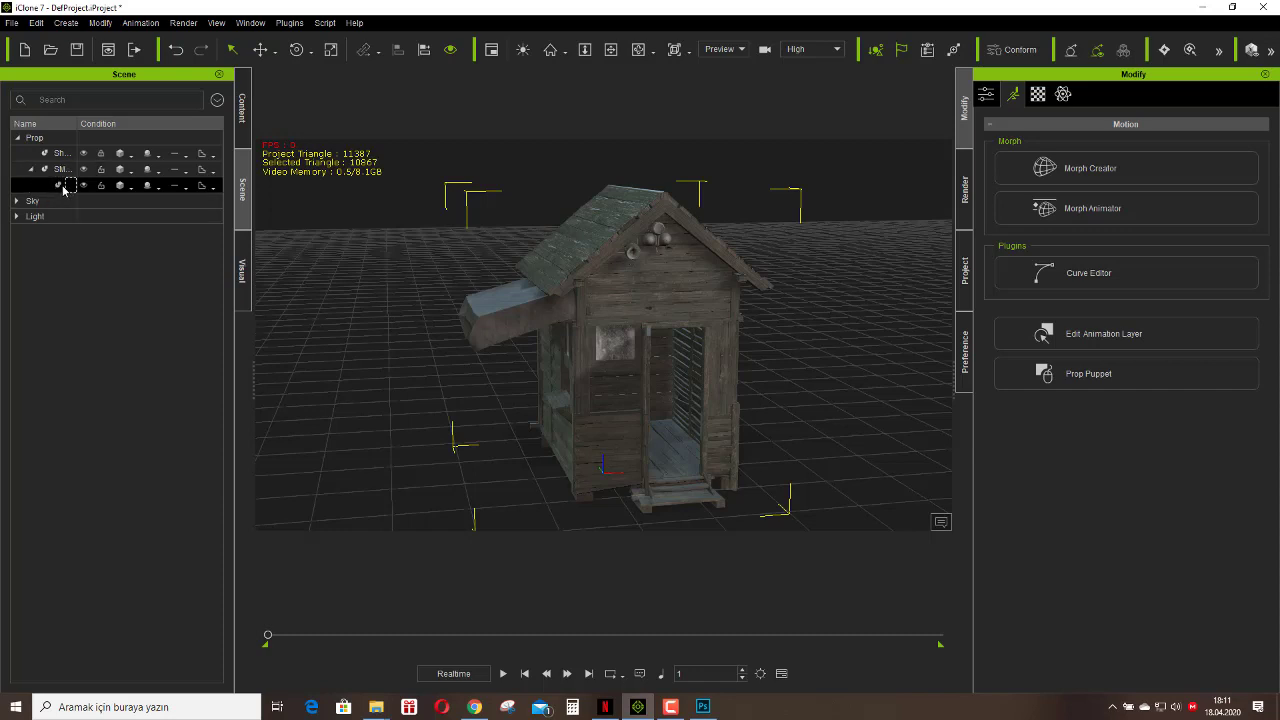
click(83, 186)
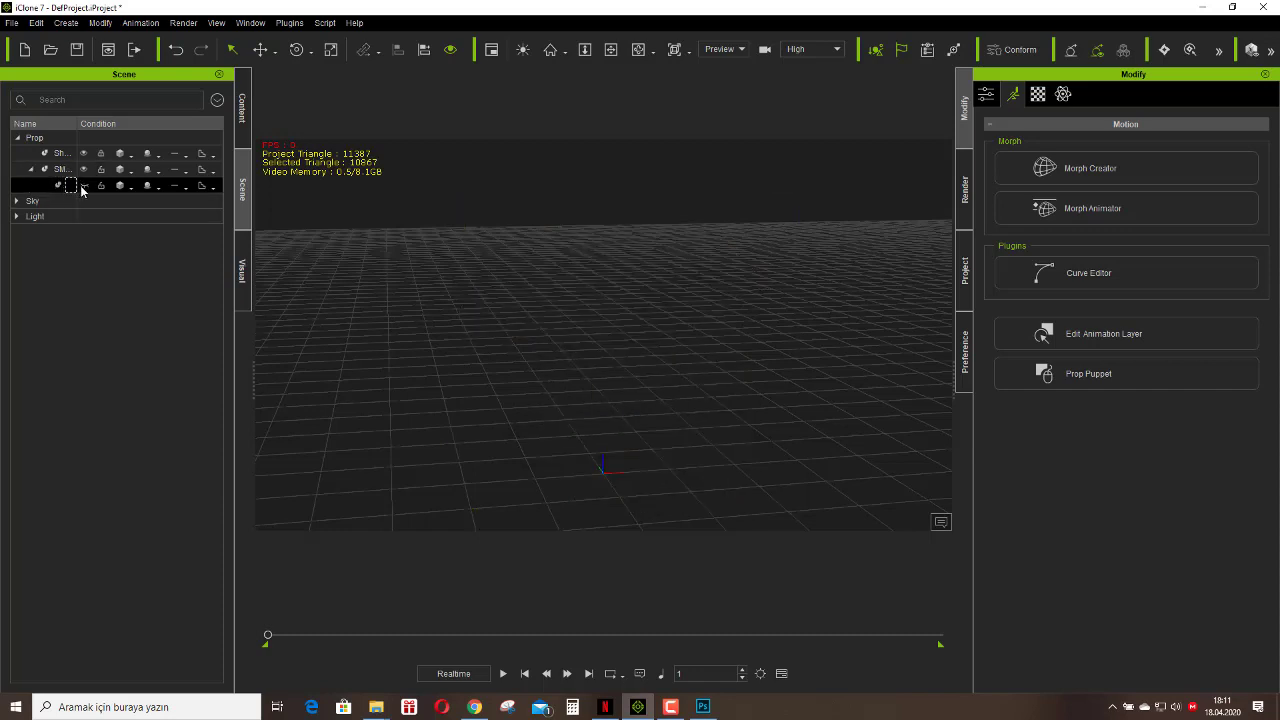
click(83, 187)
click(83, 171)
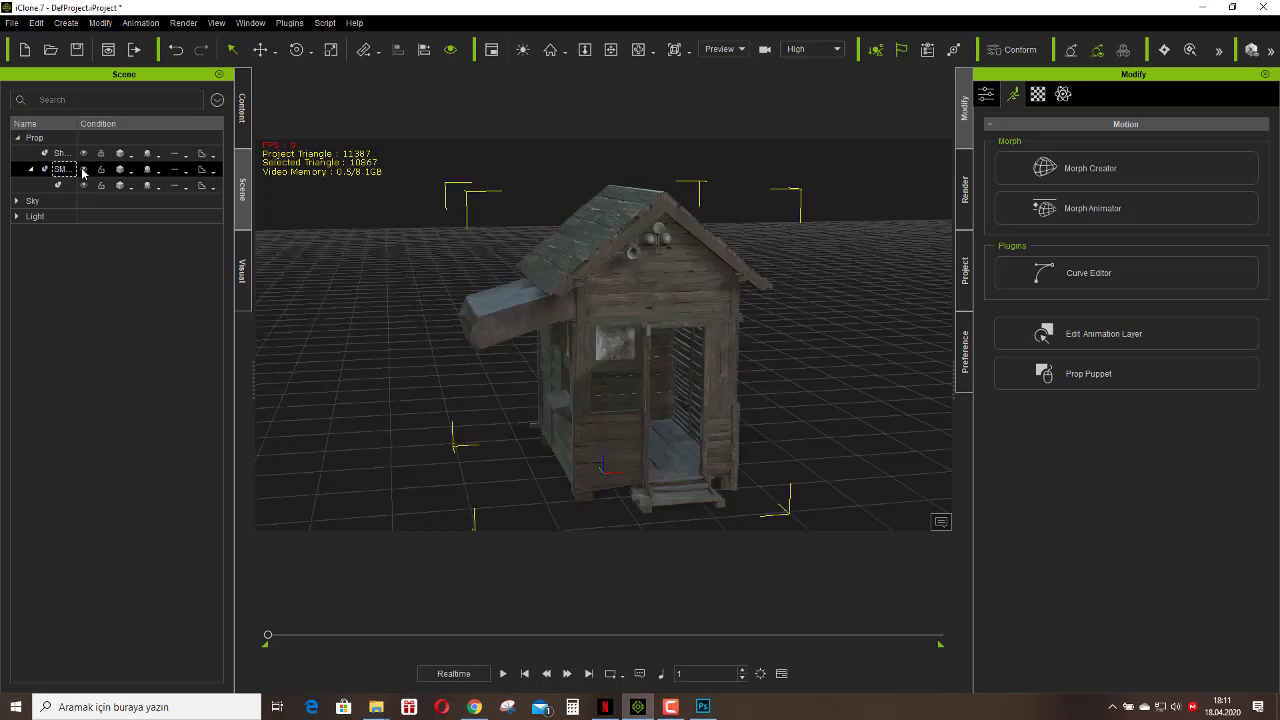
click(986, 94)
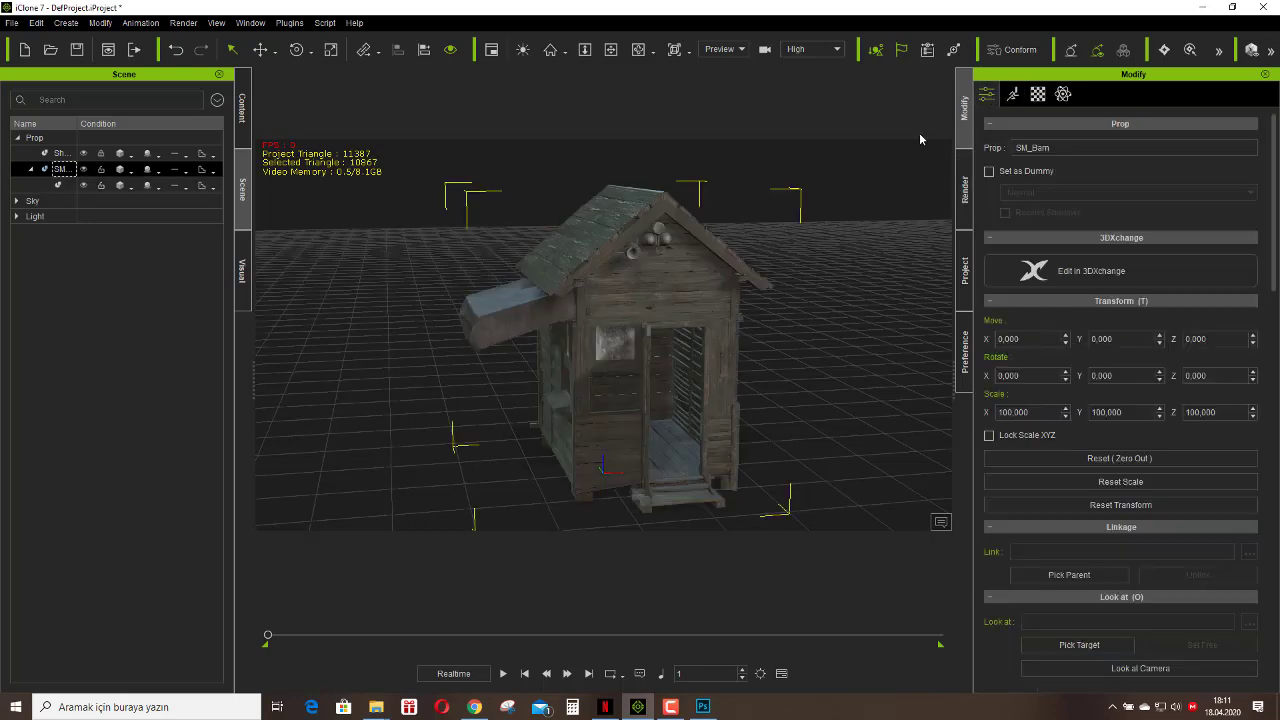
Start a new project, import the SM_Barn_Tower prop and frame the whole tower to view it from several sides.
click(22, 49)
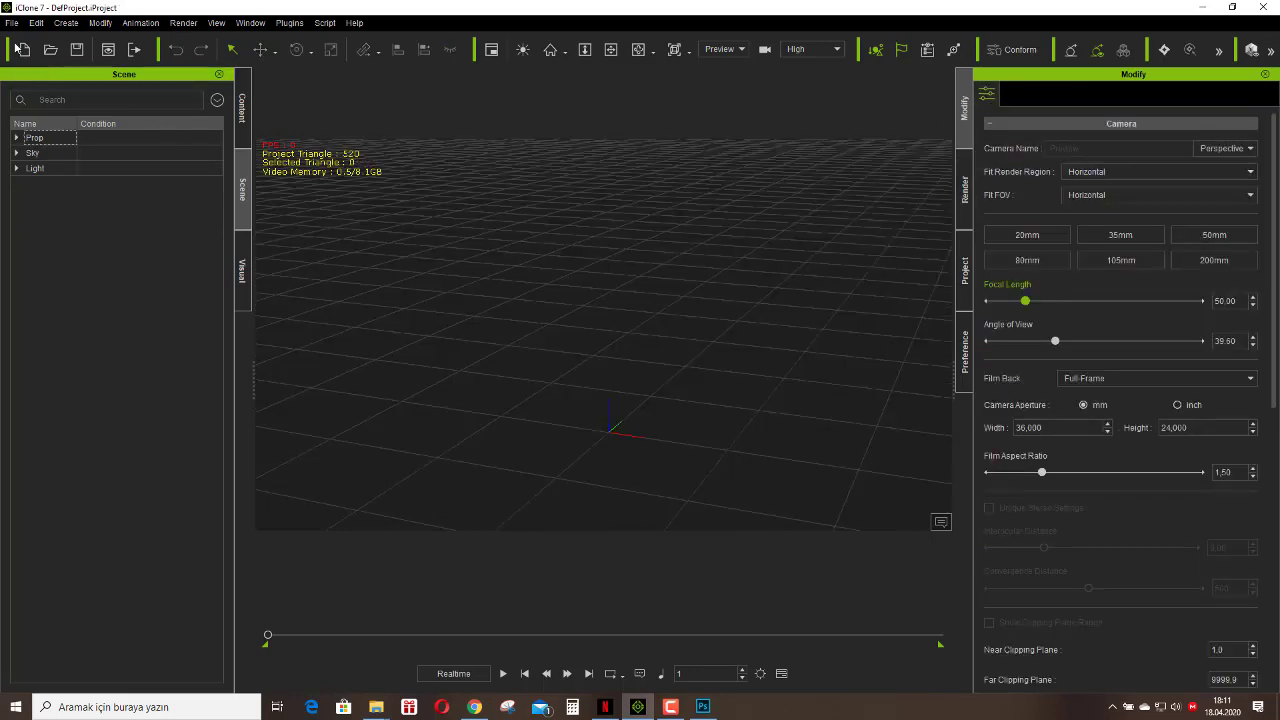
click(13, 23)
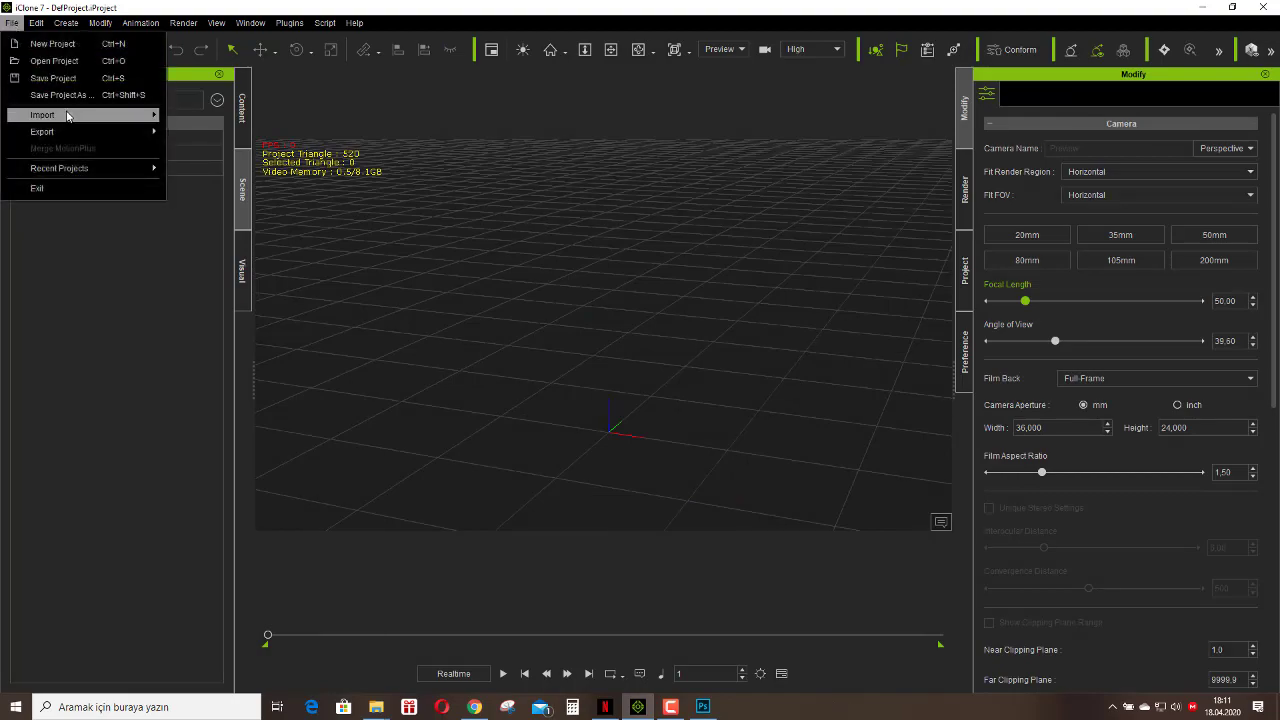
mouse_move(45, 114)
click(210, 118)
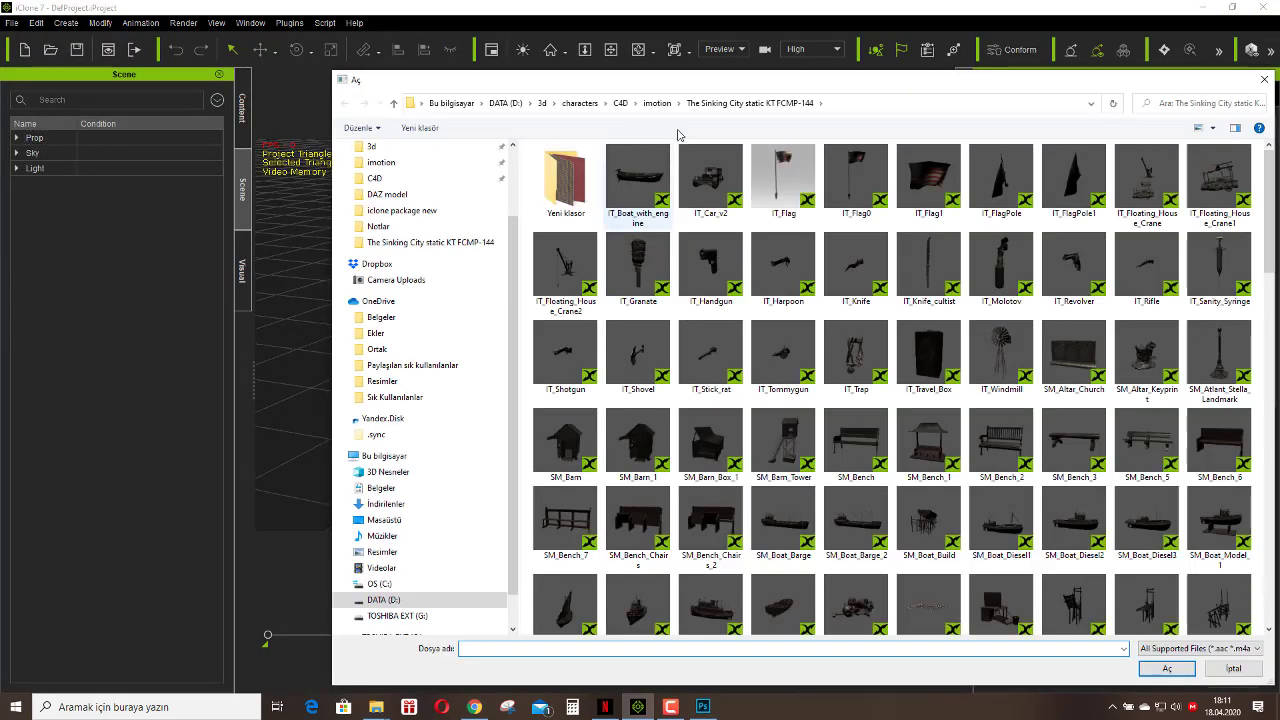
drag(677, 75, 467, 35)
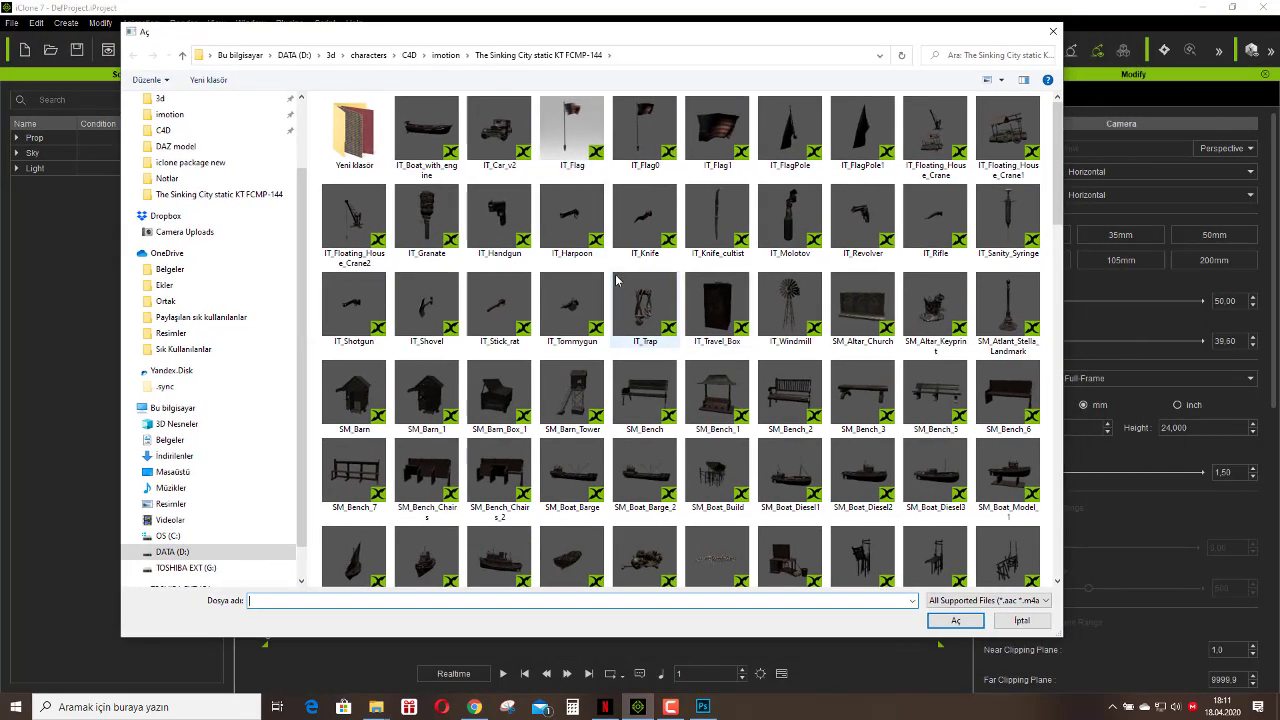
double_click(585, 401)
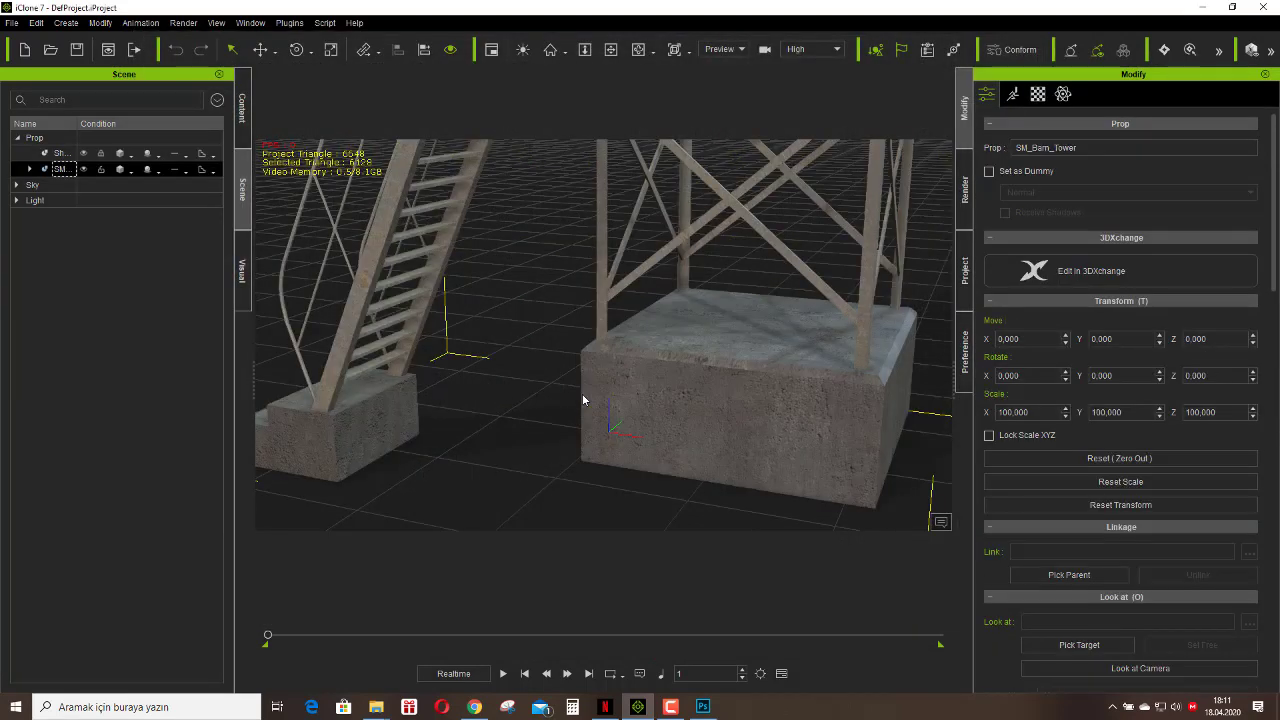
click(550, 52)
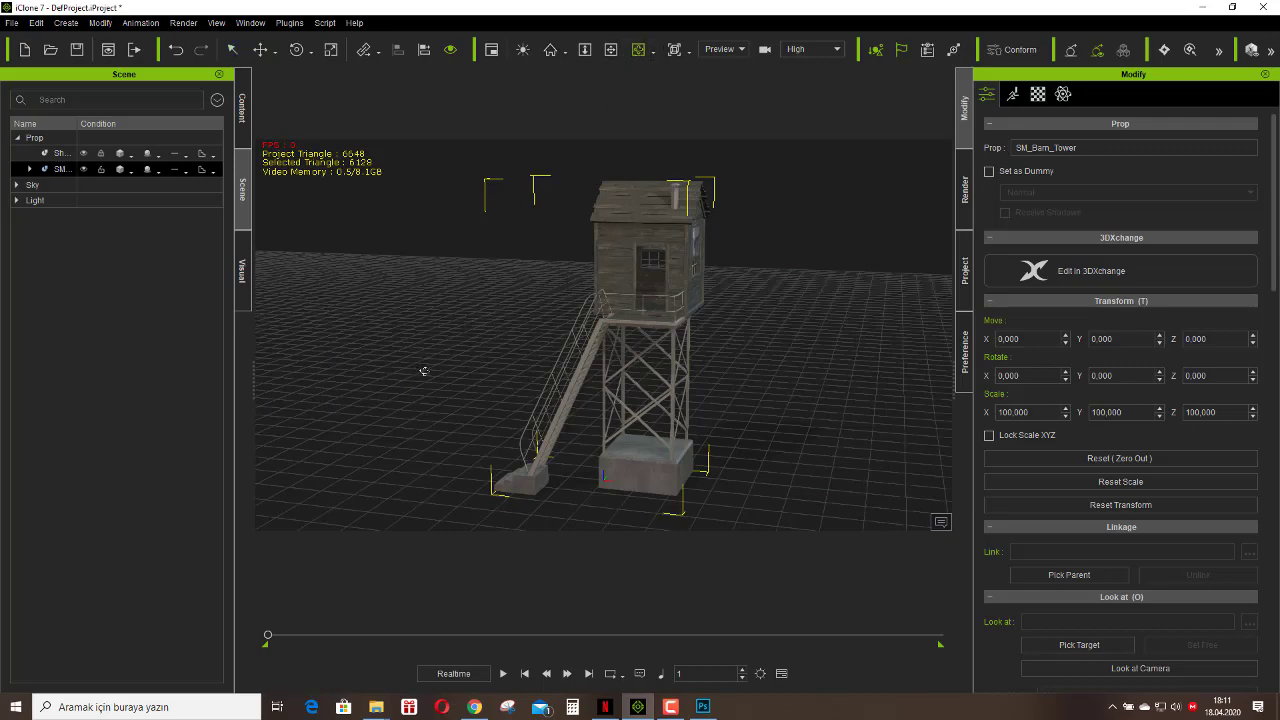
right_drag(424, 371, 722, 365)
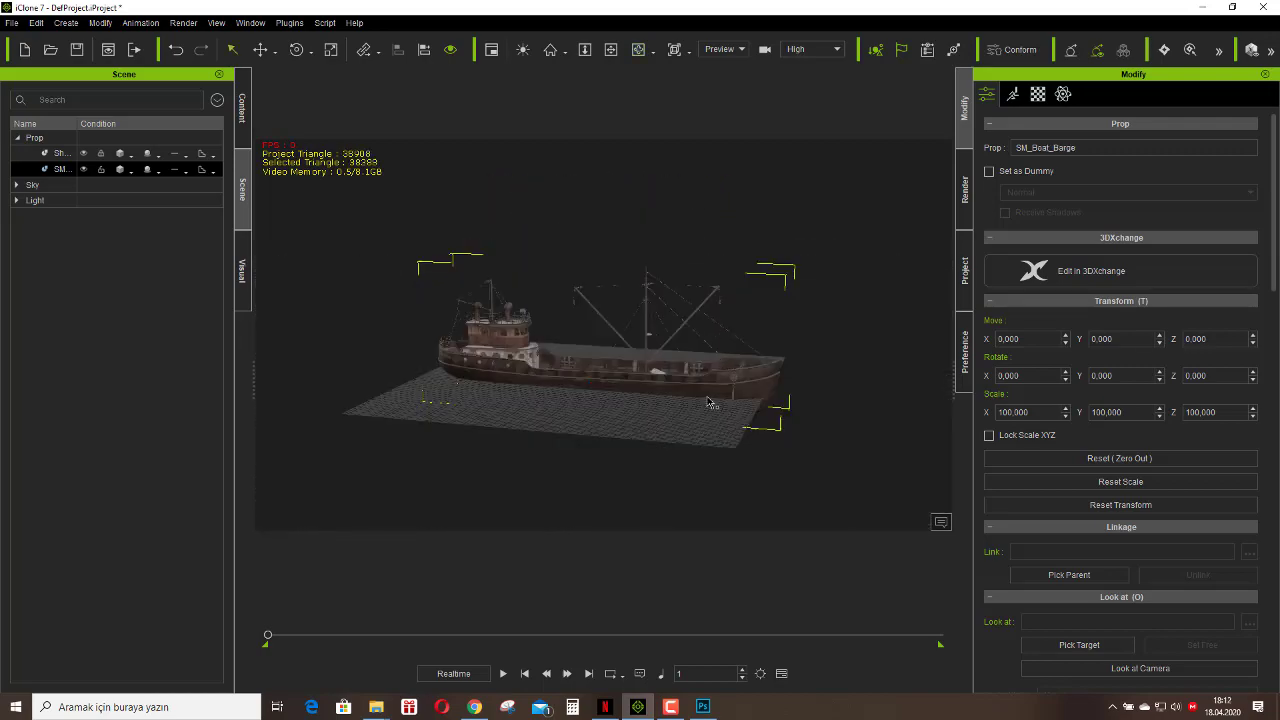
Examine the SM_Boat_Barge, SM_Boat_Barge_2, SM_Boat_Diesel1 and SM_Boat_Diesel2 props up close and from several angles.
scroll(707, 402, up, 5)
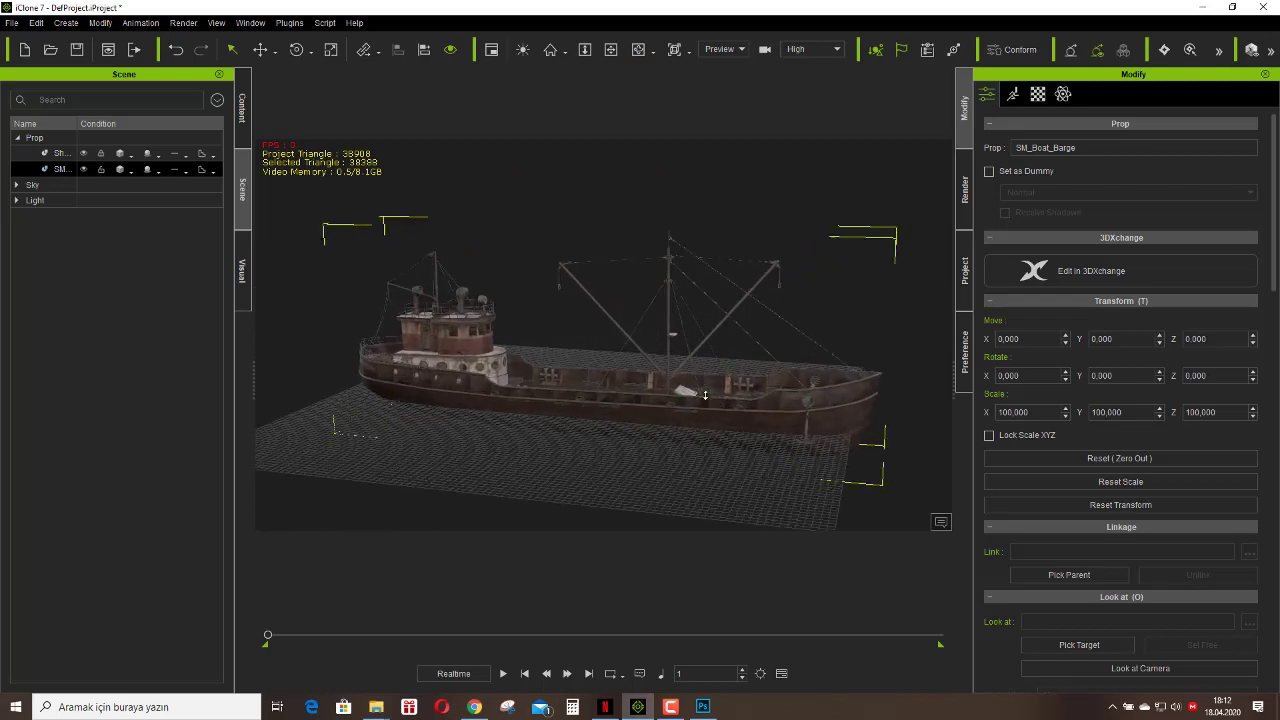
scroll(705, 395, up, 2)
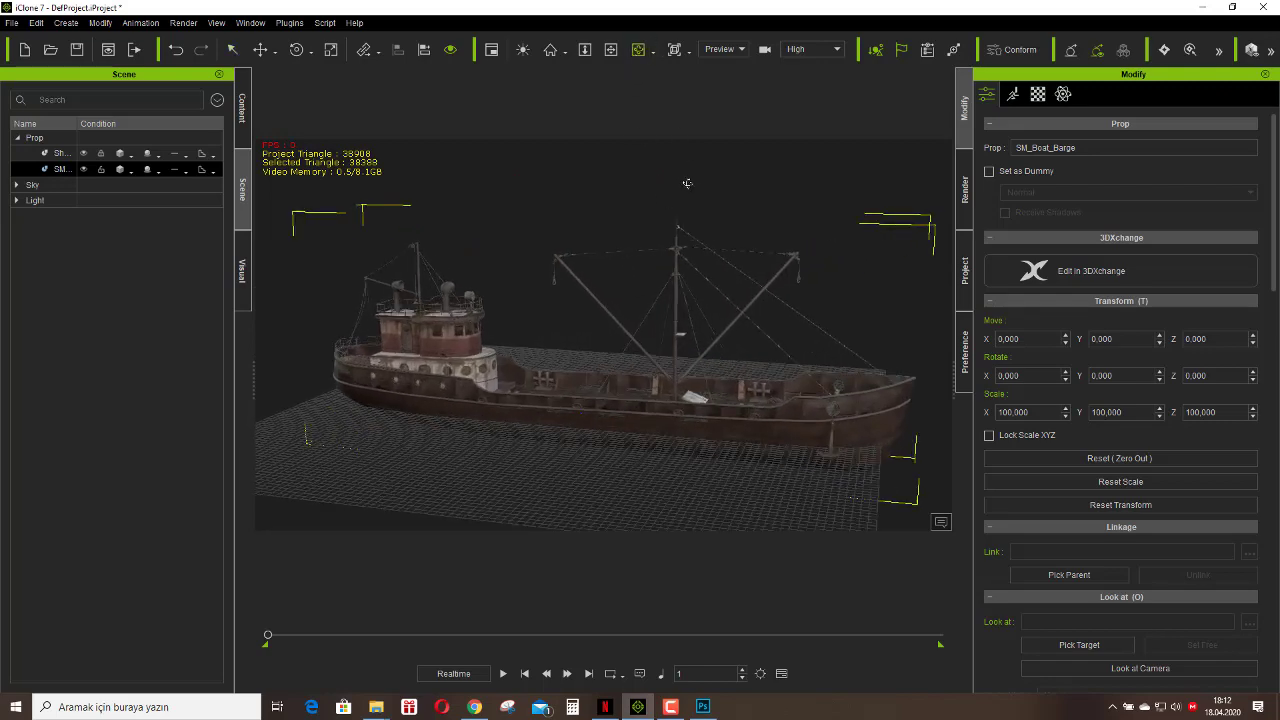
right_drag(687, 183, 440, 125)
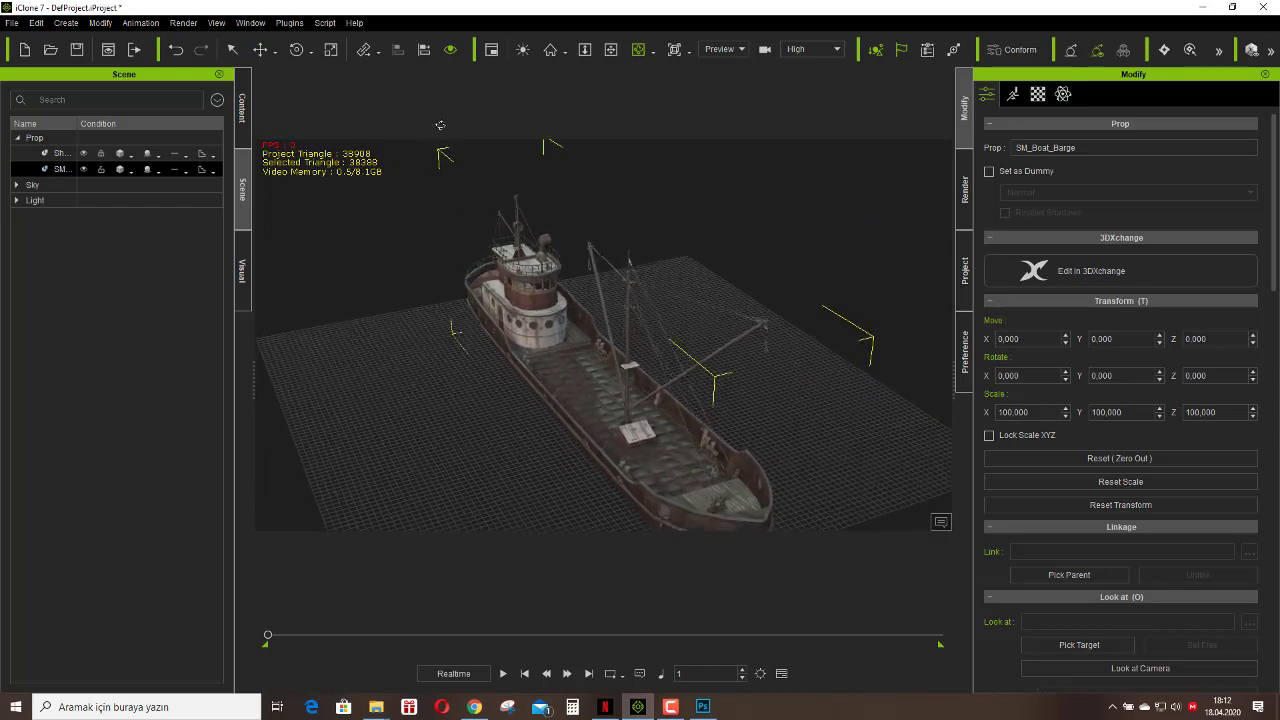
right_drag(519, 335, 847, 333)
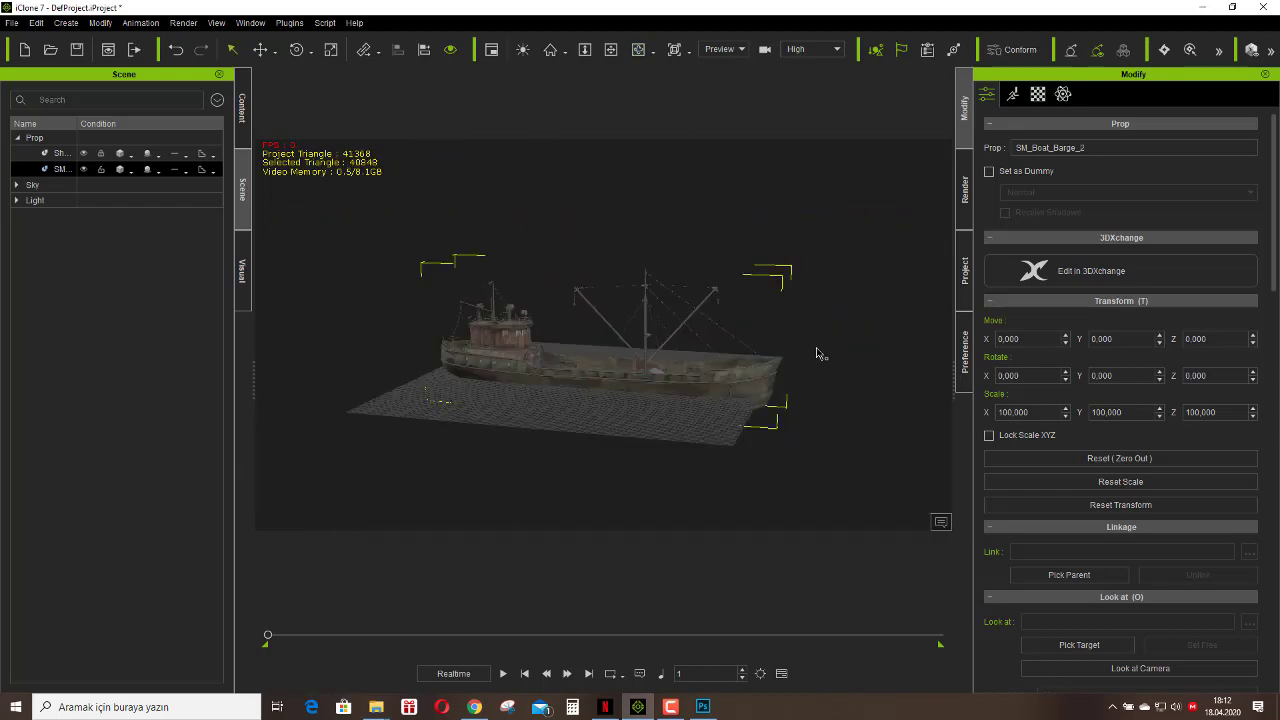
scroll(814, 346, up, 3)
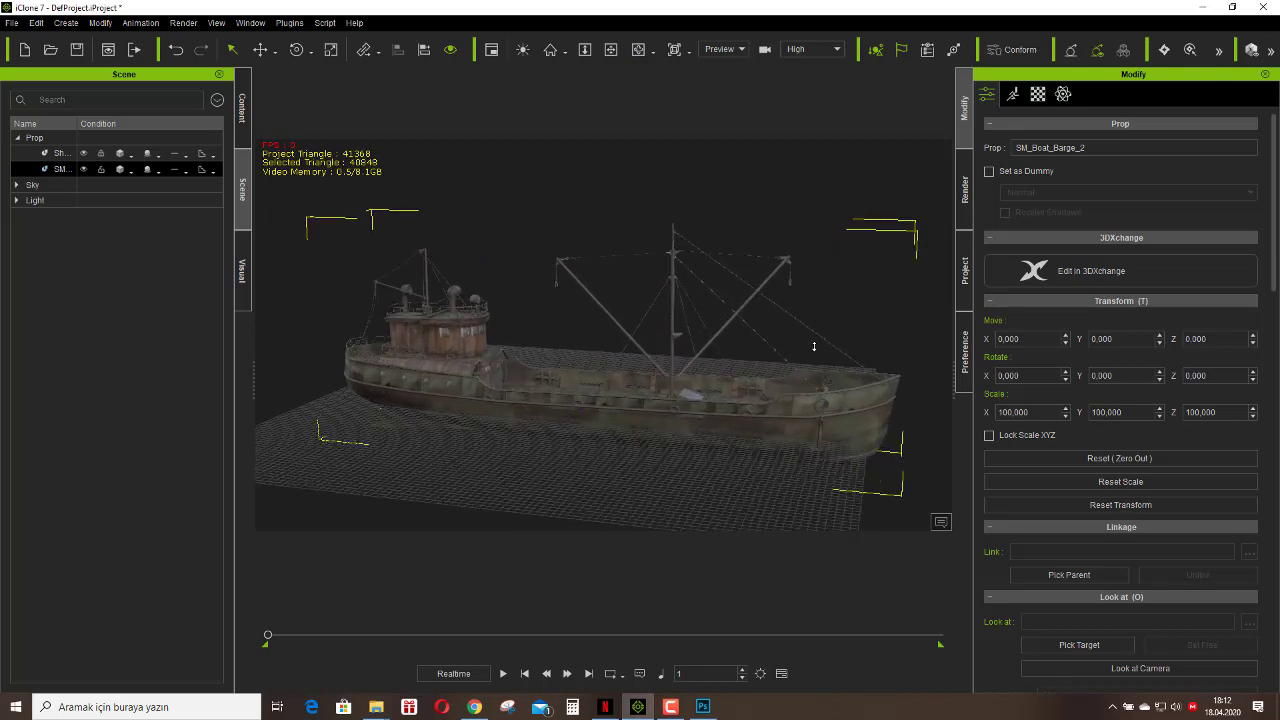
right_drag(751, 237, 793, 370)
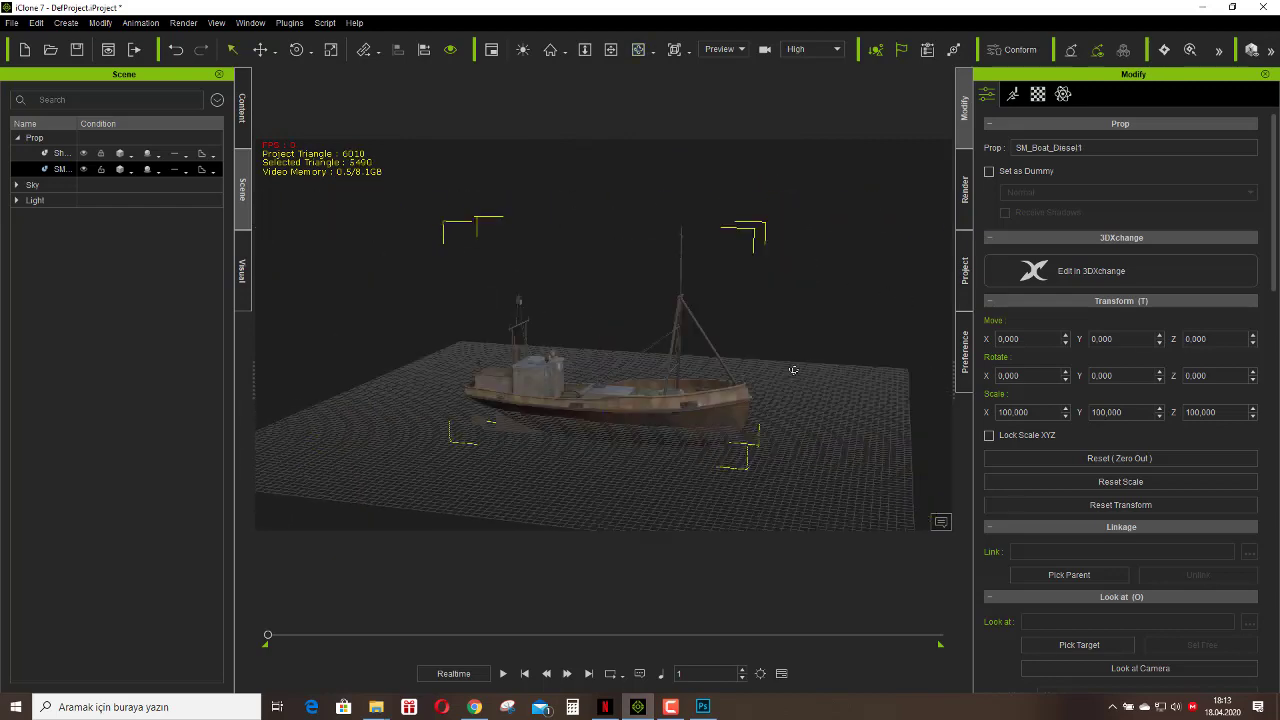
scroll(756, 420, up, 3)
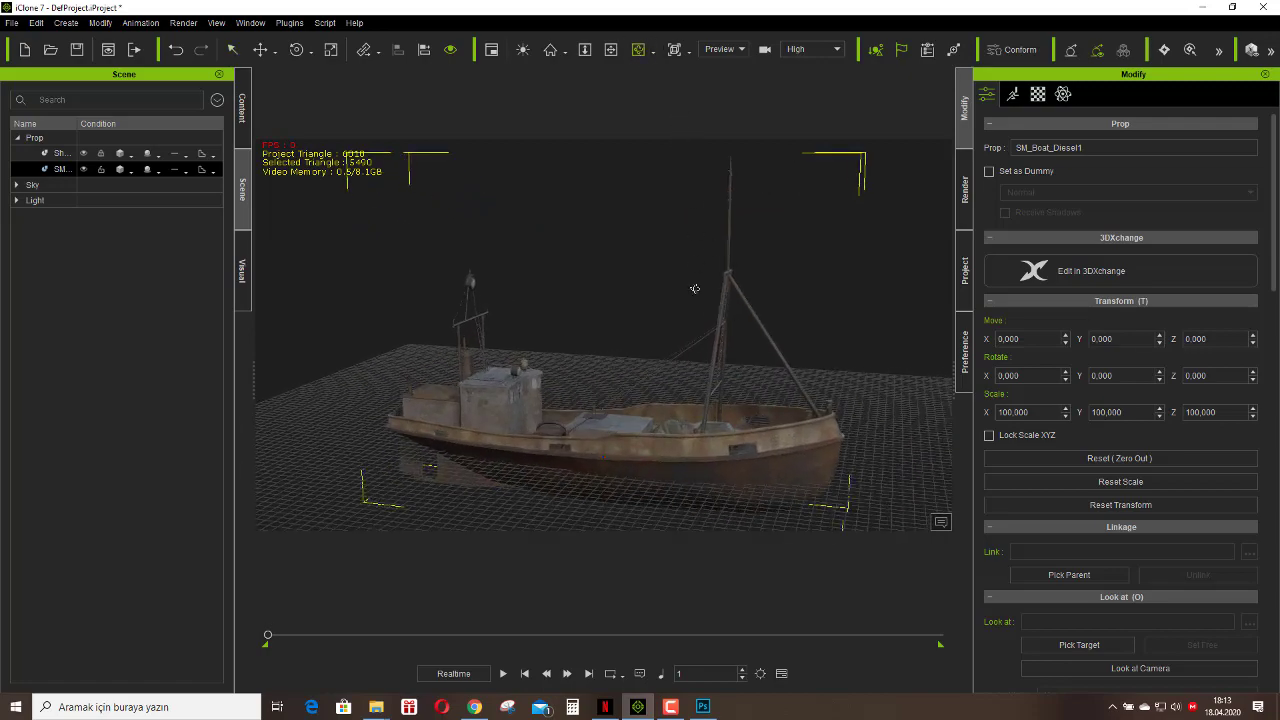
right_drag(695, 288, 853, 164)
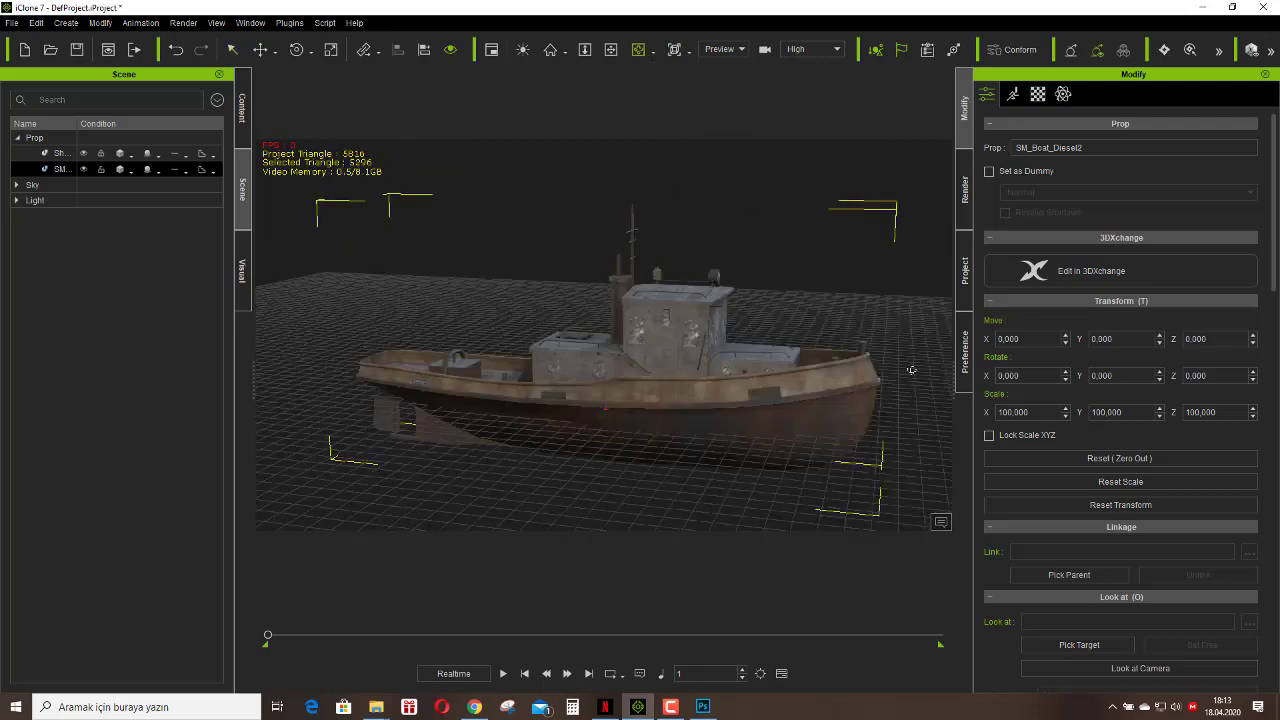
right_drag(911, 370, 733, 332)
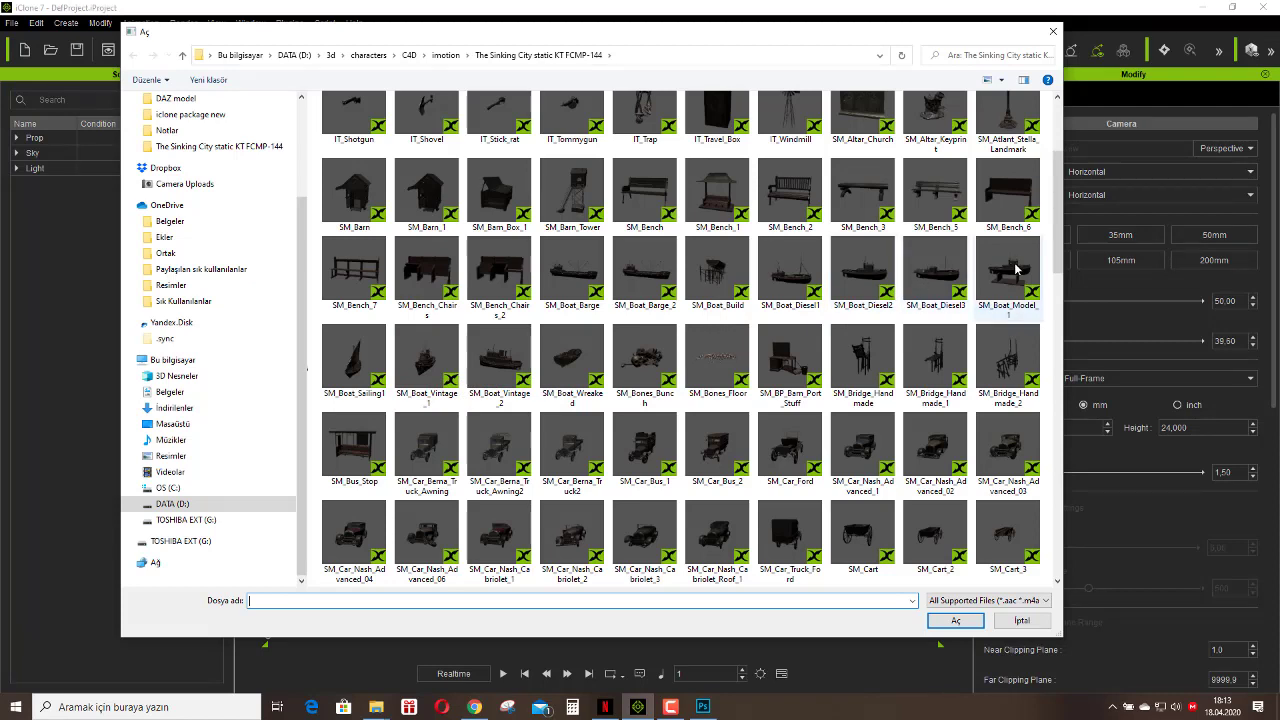
Import the SM_Boat_Vintage_2 prop and frame the whole boat to view it up close from several sides.
click(940, 274)
click(1003, 271)
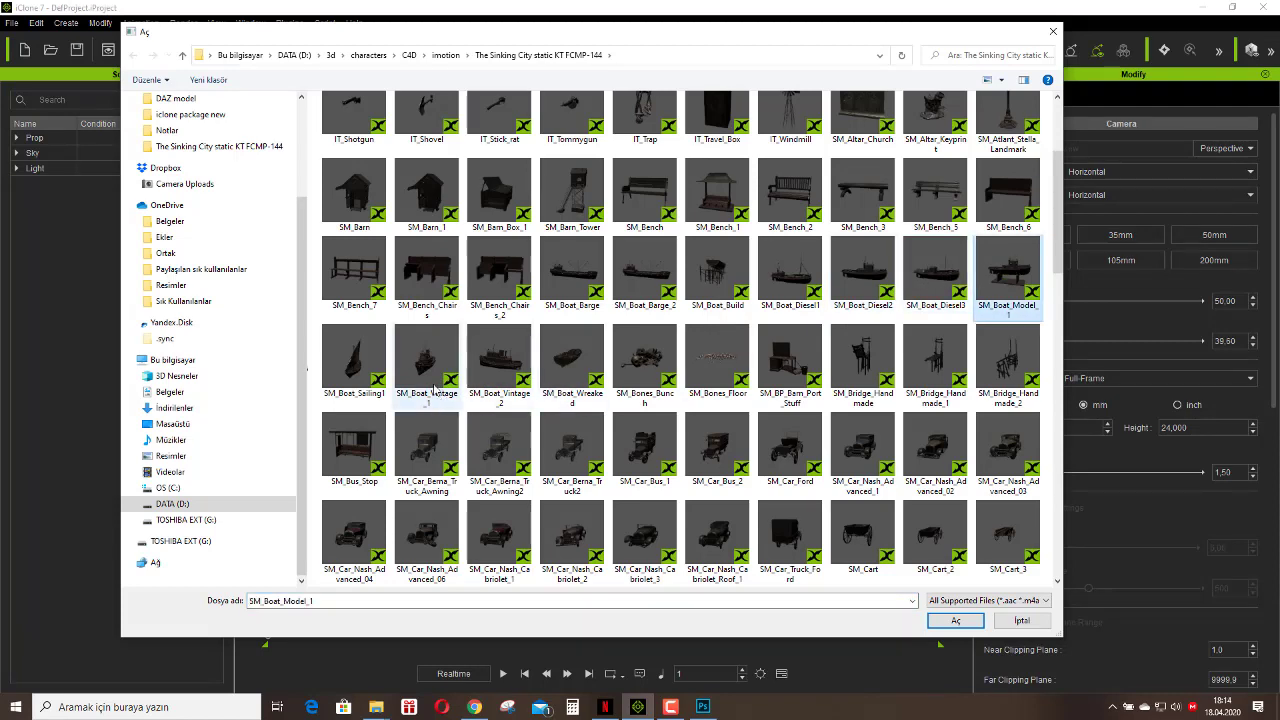
click(358, 362)
click(429, 368)
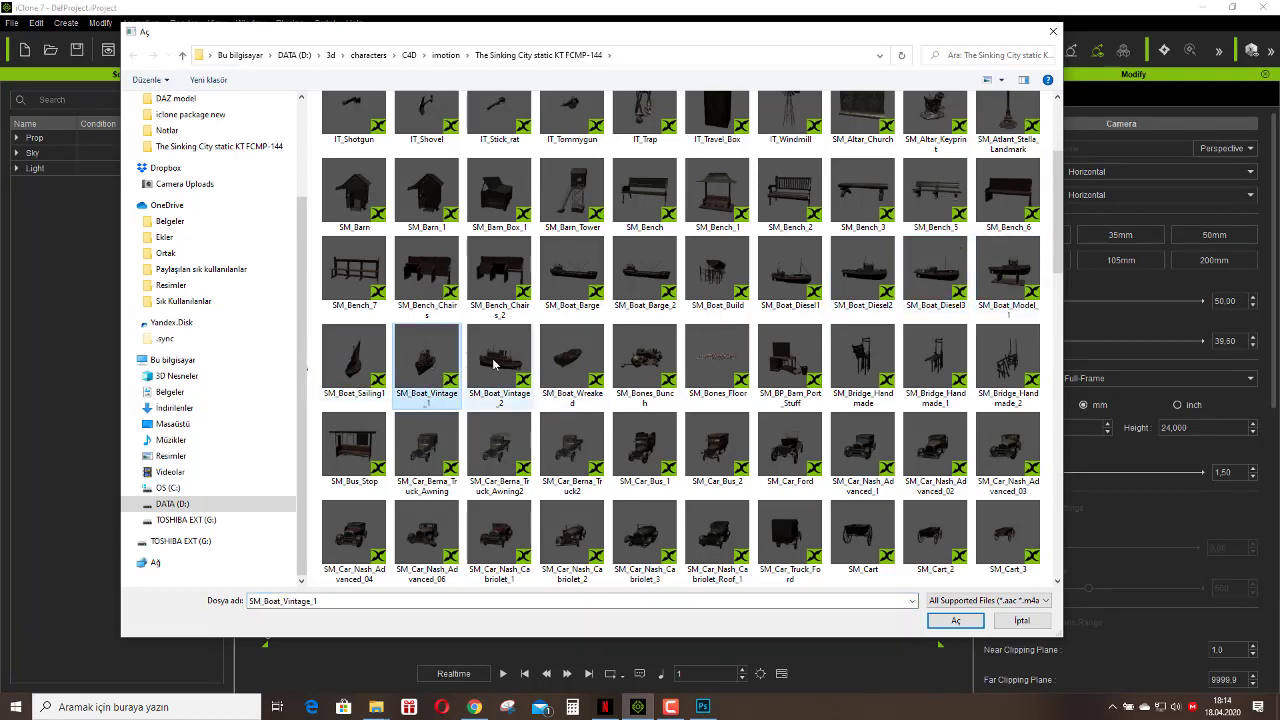
double_click(493, 364)
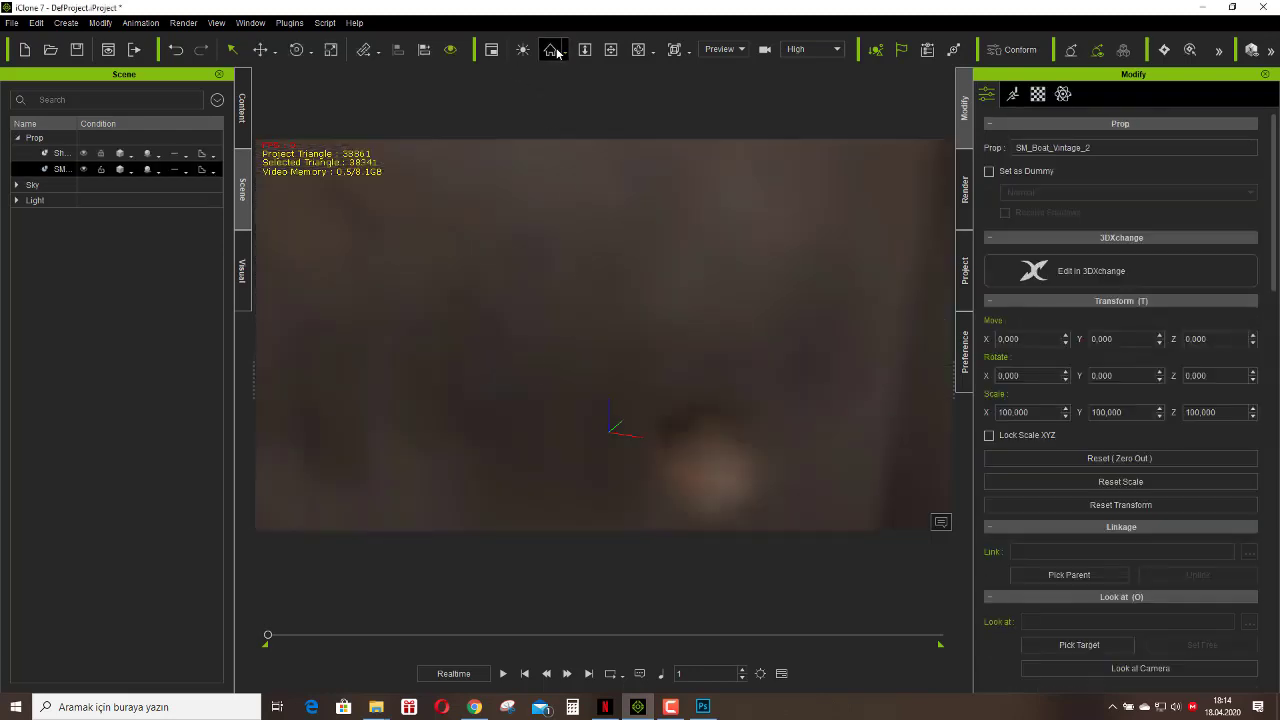
click(552, 50)
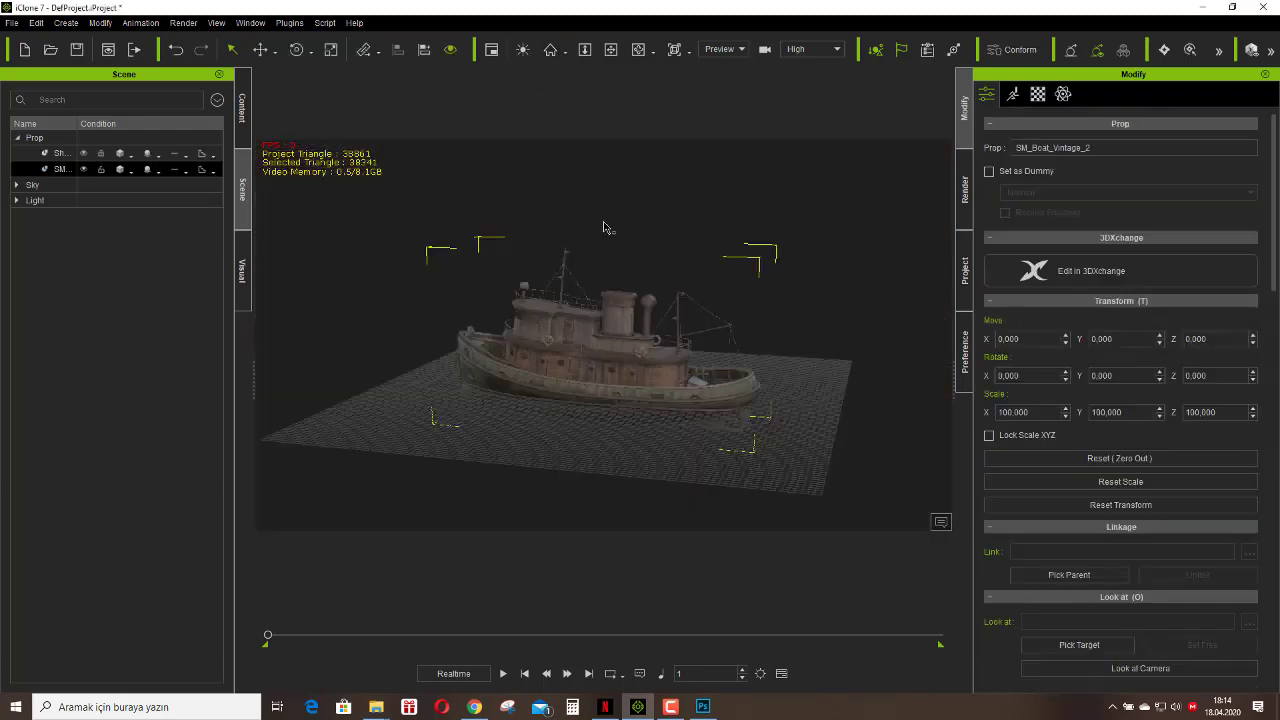
scroll(670, 387, up, 5)
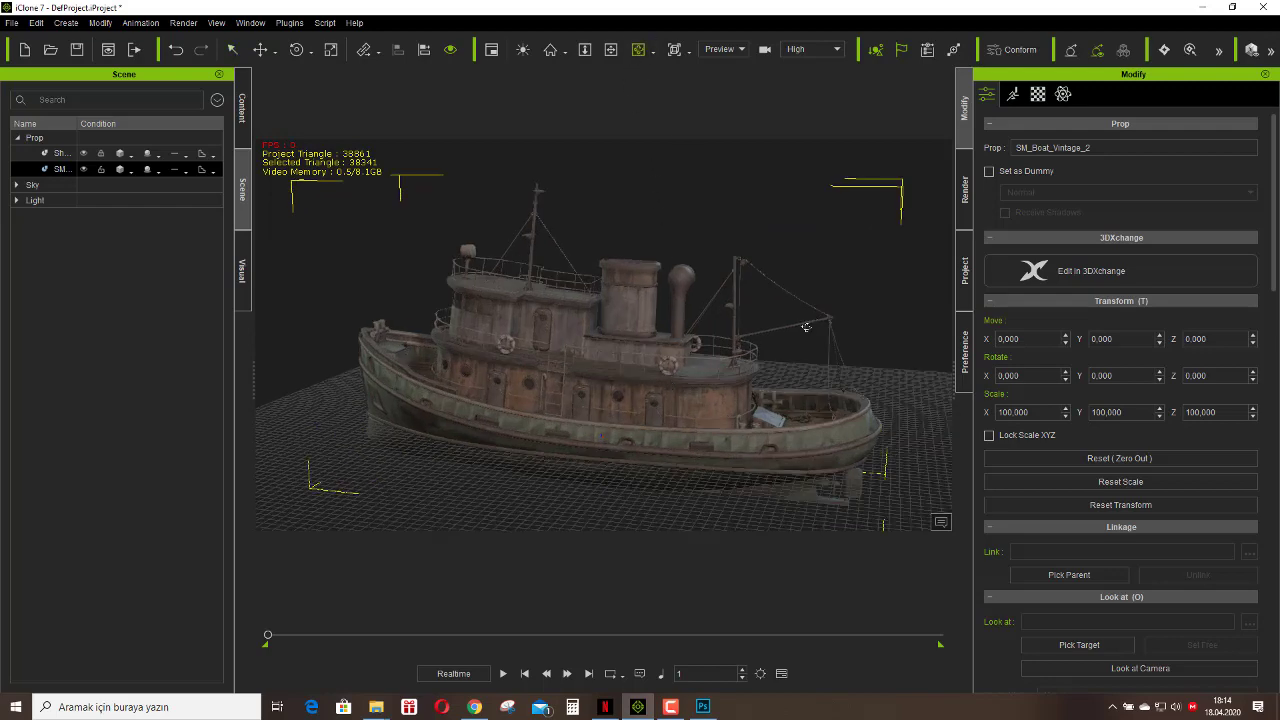
right_drag(806, 327, 893, 361)
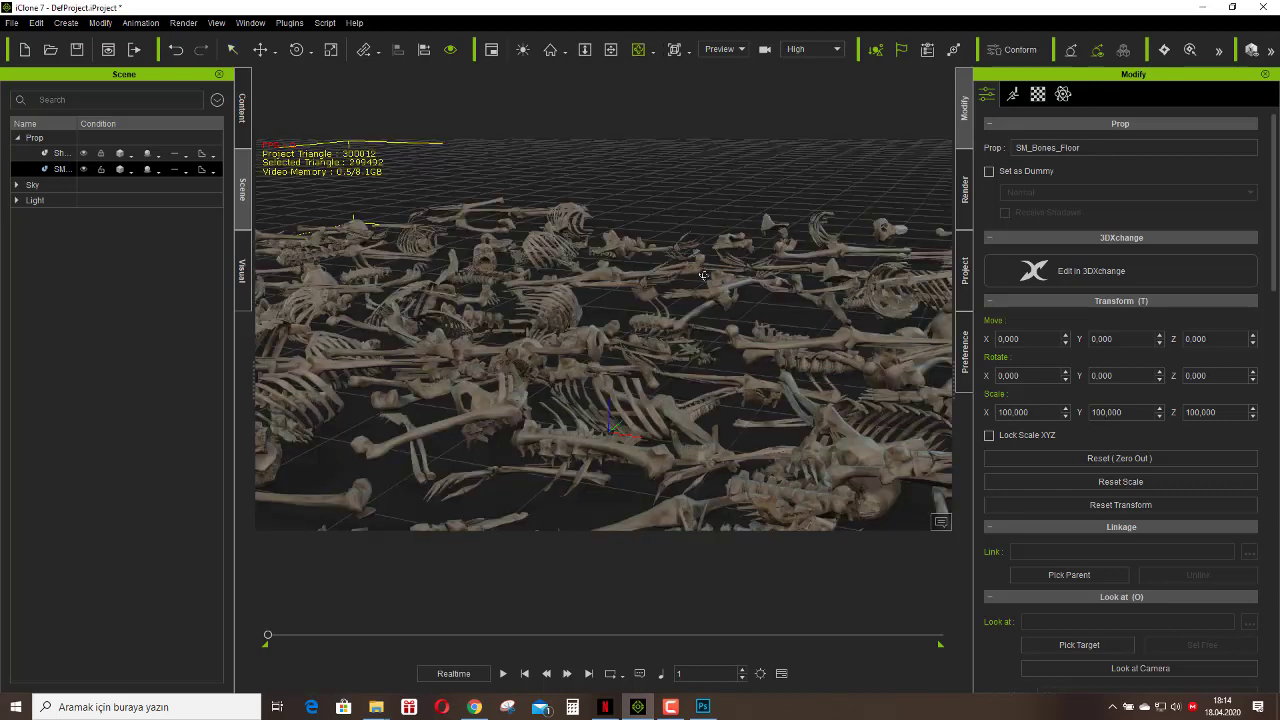
Examine the full spread of skeletons in the SM_Bones_Floor prop.
scroll(704, 274, down, 6)
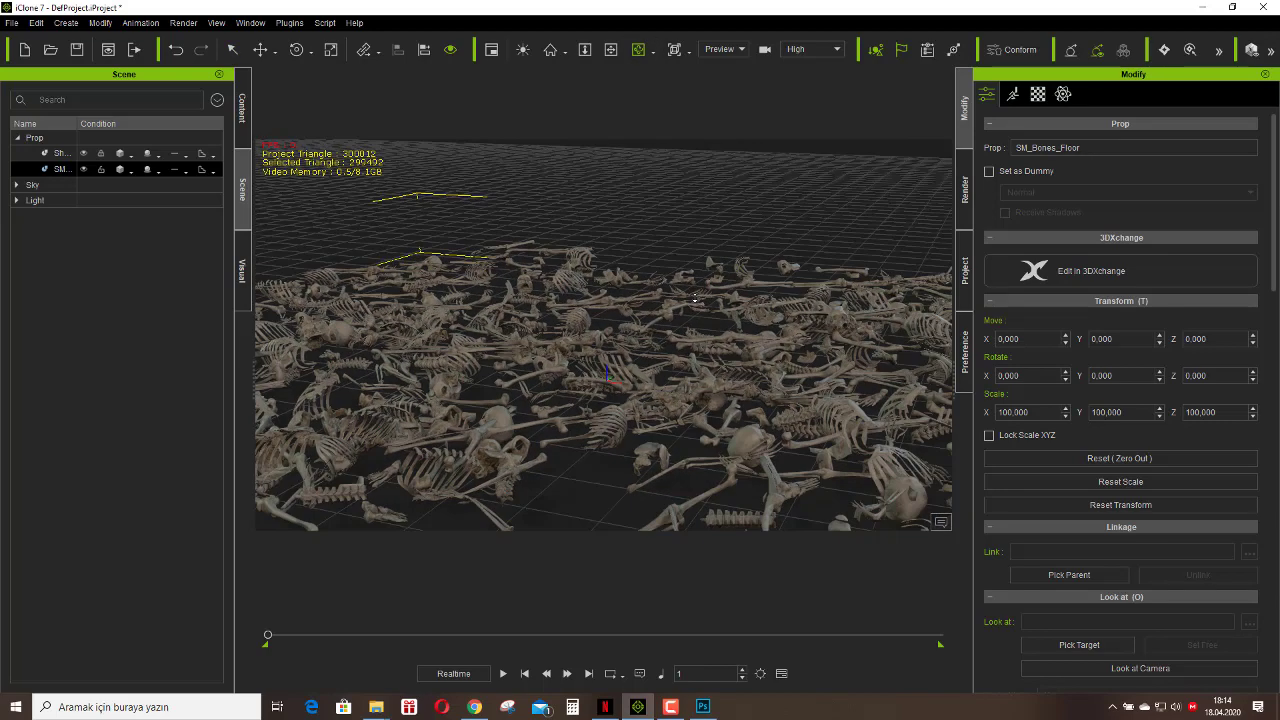
scroll(694, 299, down, 6)
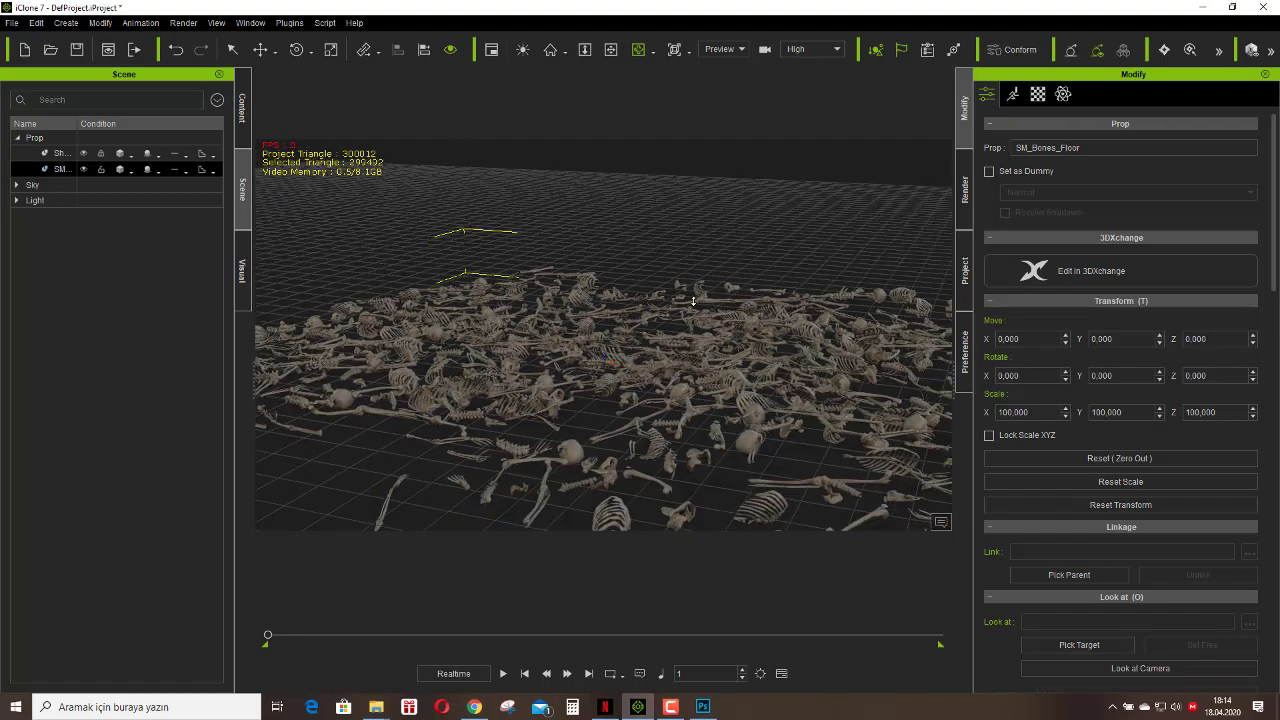
Examine the SM_Bones_Floor, SM_Stone_Altar_Bones and SM_Tractor props from several angles.
scroll(693, 300, down, 6)
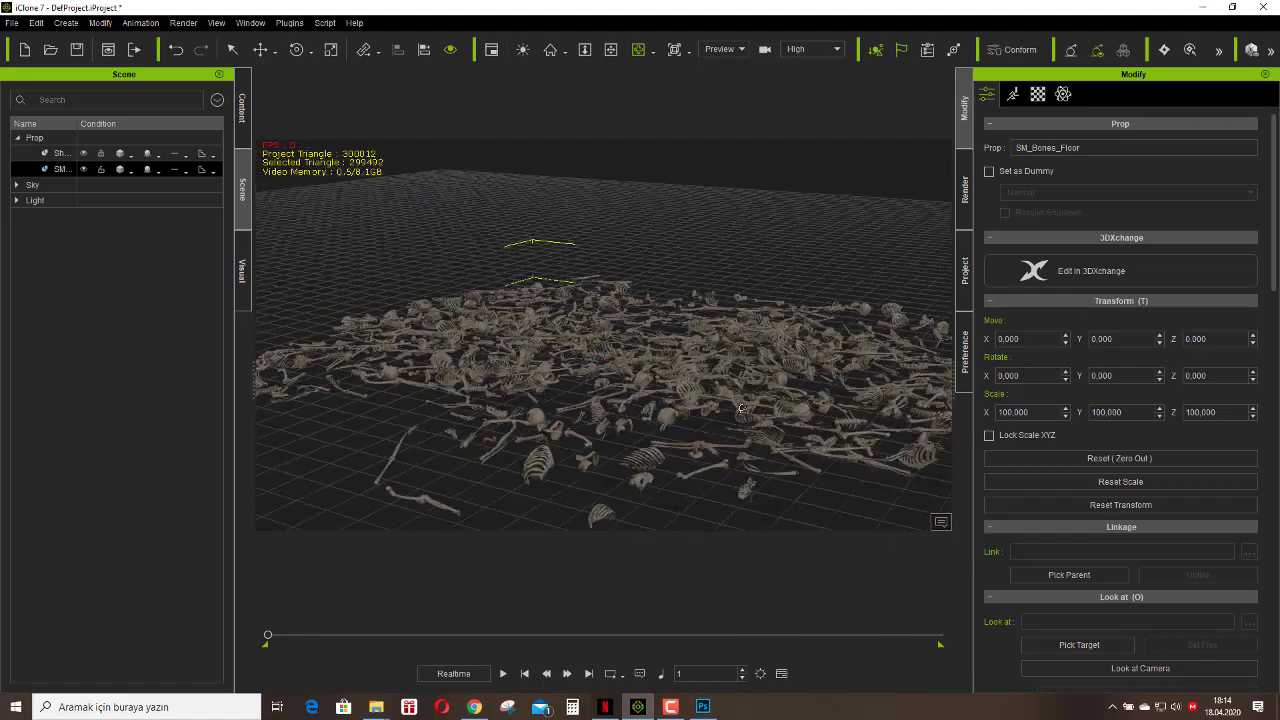
right_drag(741, 408, 952, 446)
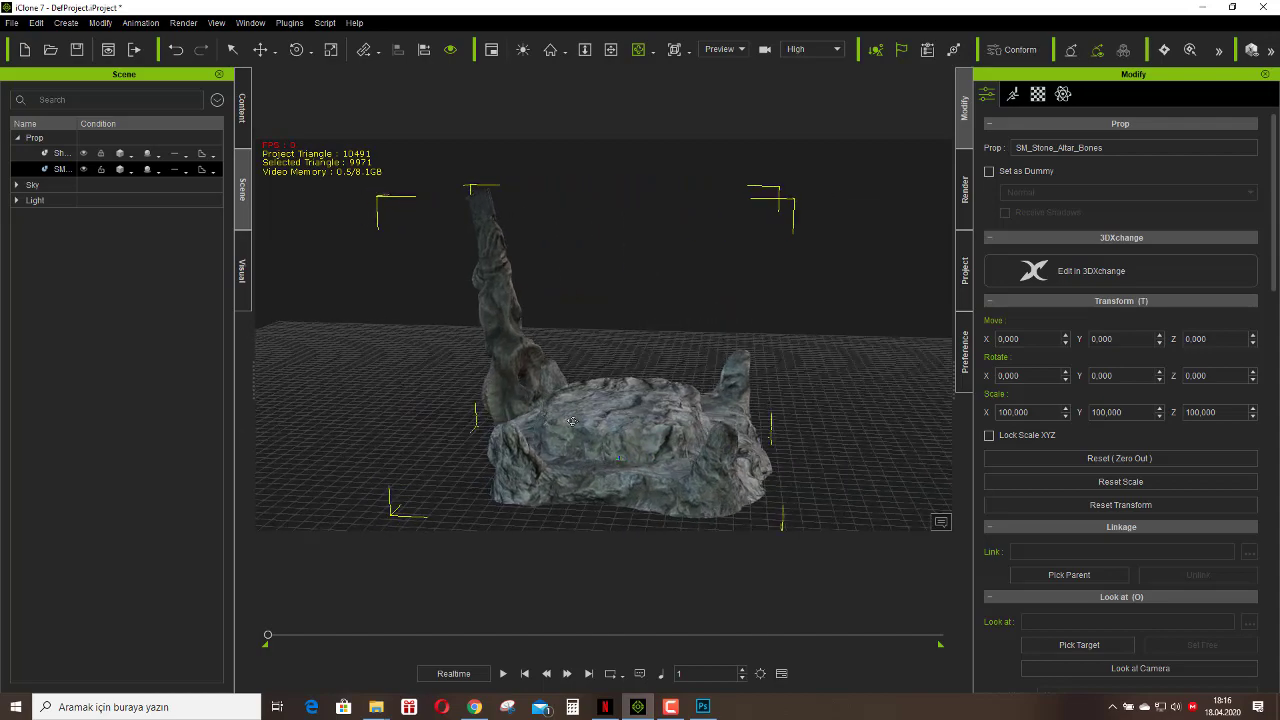
right_drag(572, 421, 462, 409)
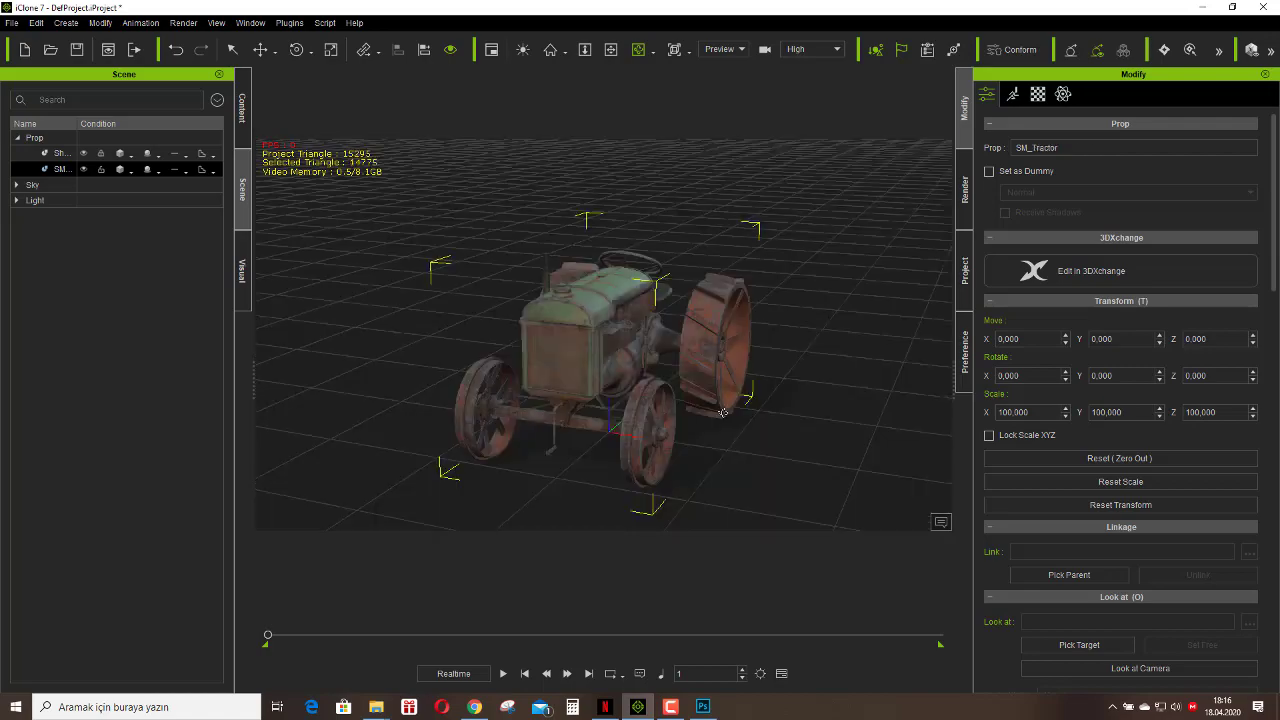
right_drag(722, 412, 728, 356)
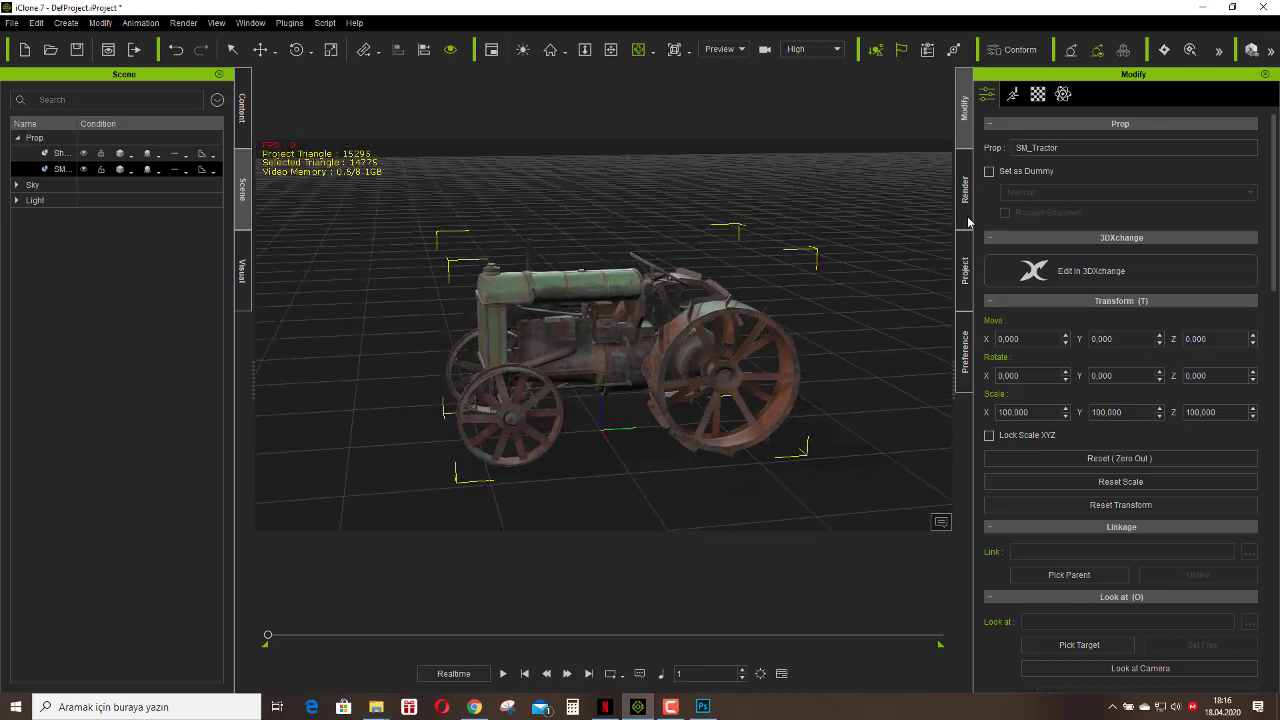
Adjust the tractor's base color texture, setting Contrast to 100 and the Magenta–Green balance to 6.
click(1037, 96)
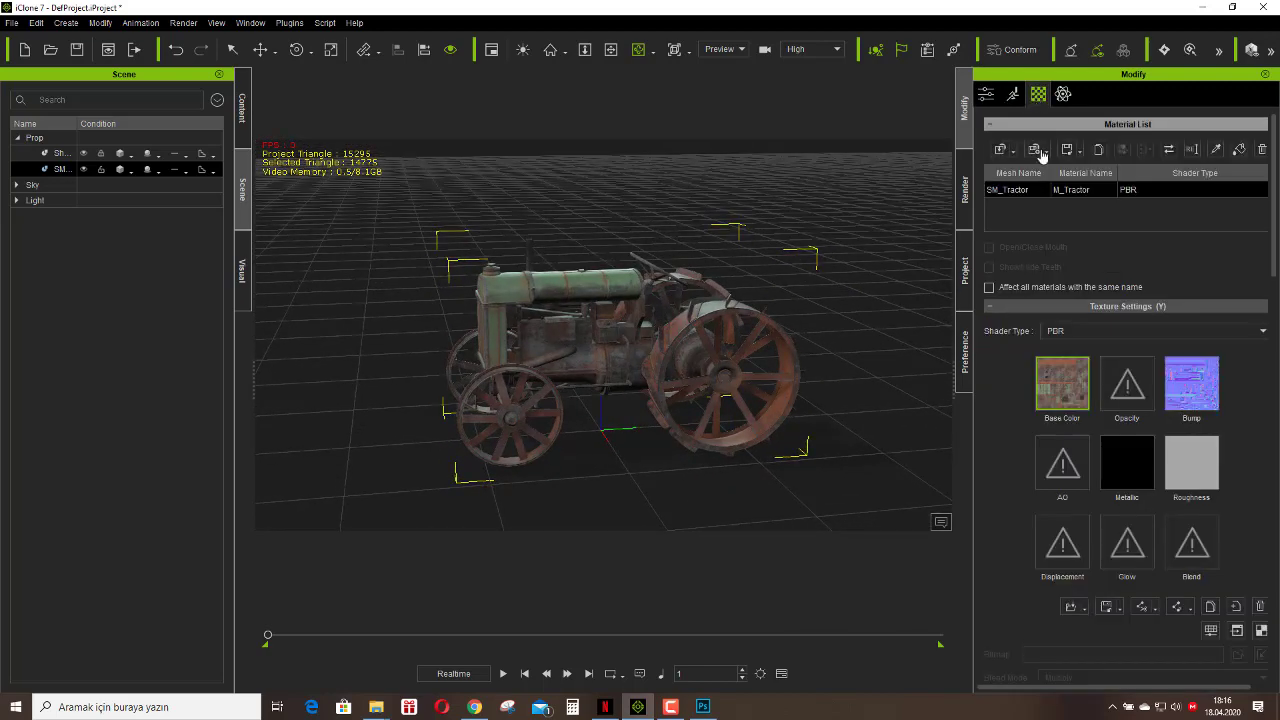
click(1211, 630)
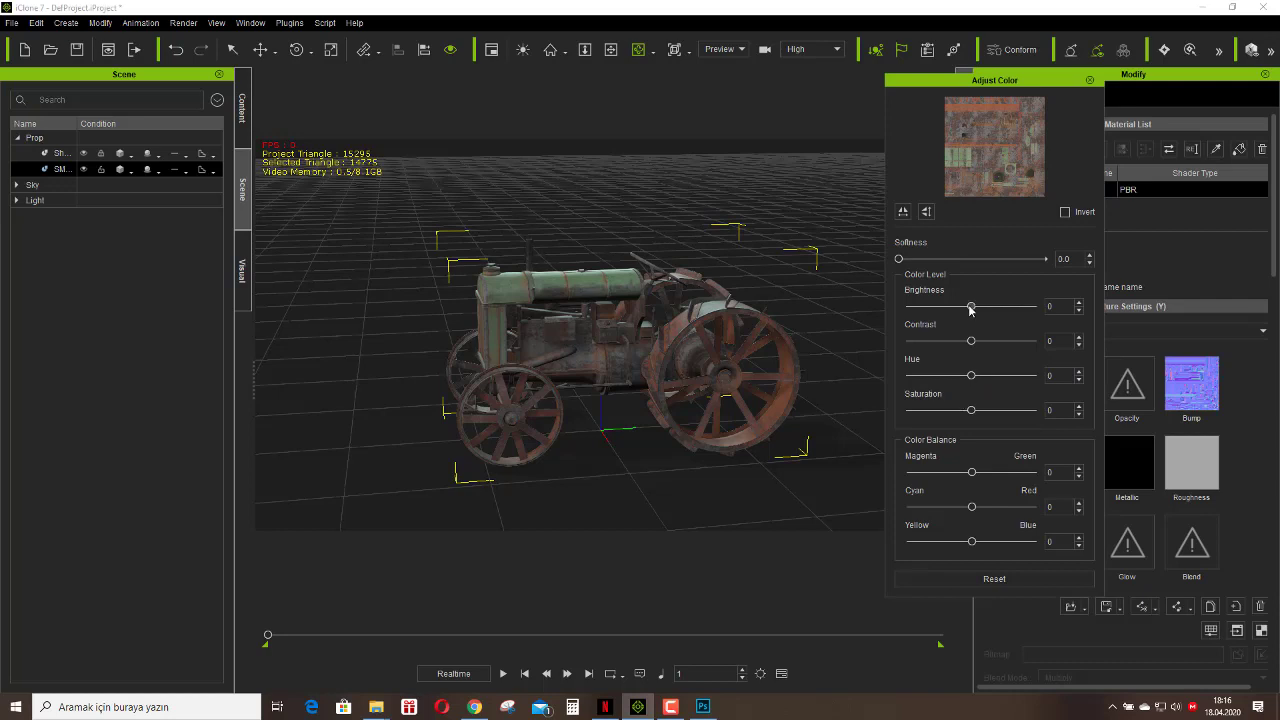
drag(971, 341, 1038, 343)
mouse_move(973, 311)
mouse_down()
mouse_move(961, 308)
mouse_move(996, 311)
mouse_move(972, 312)
mouse_up()
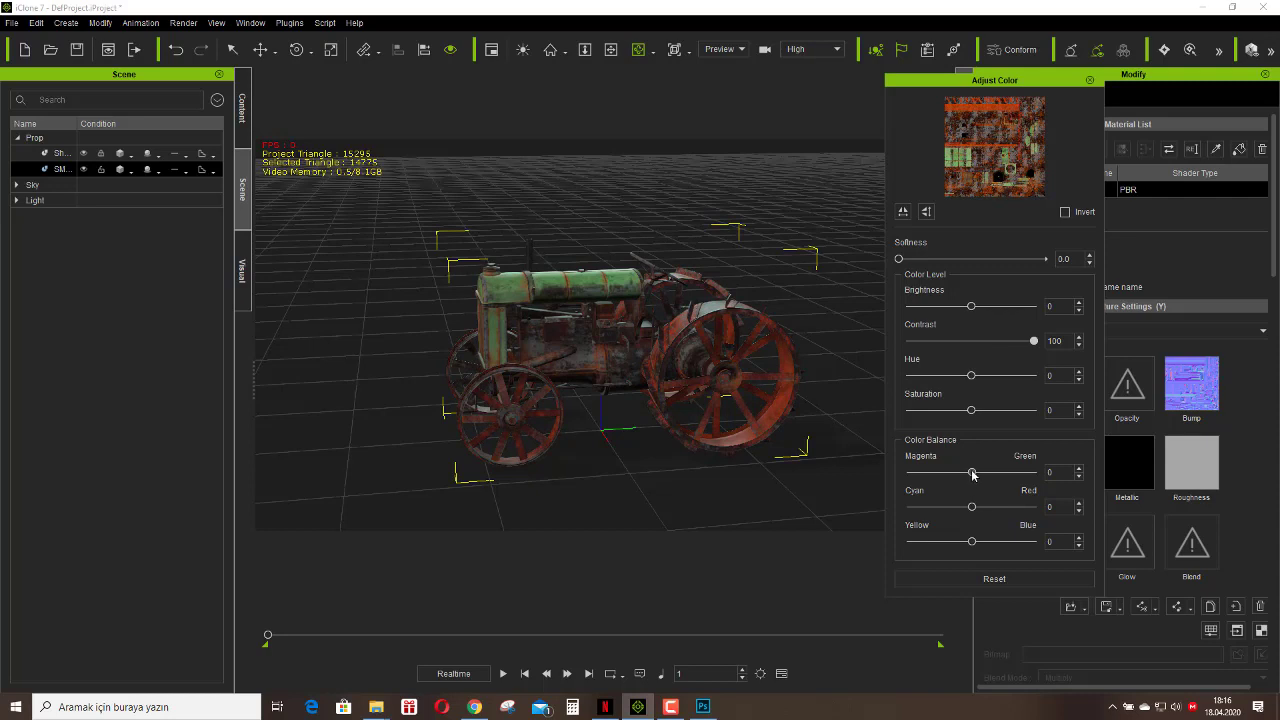
drag(972, 473, 979, 473)
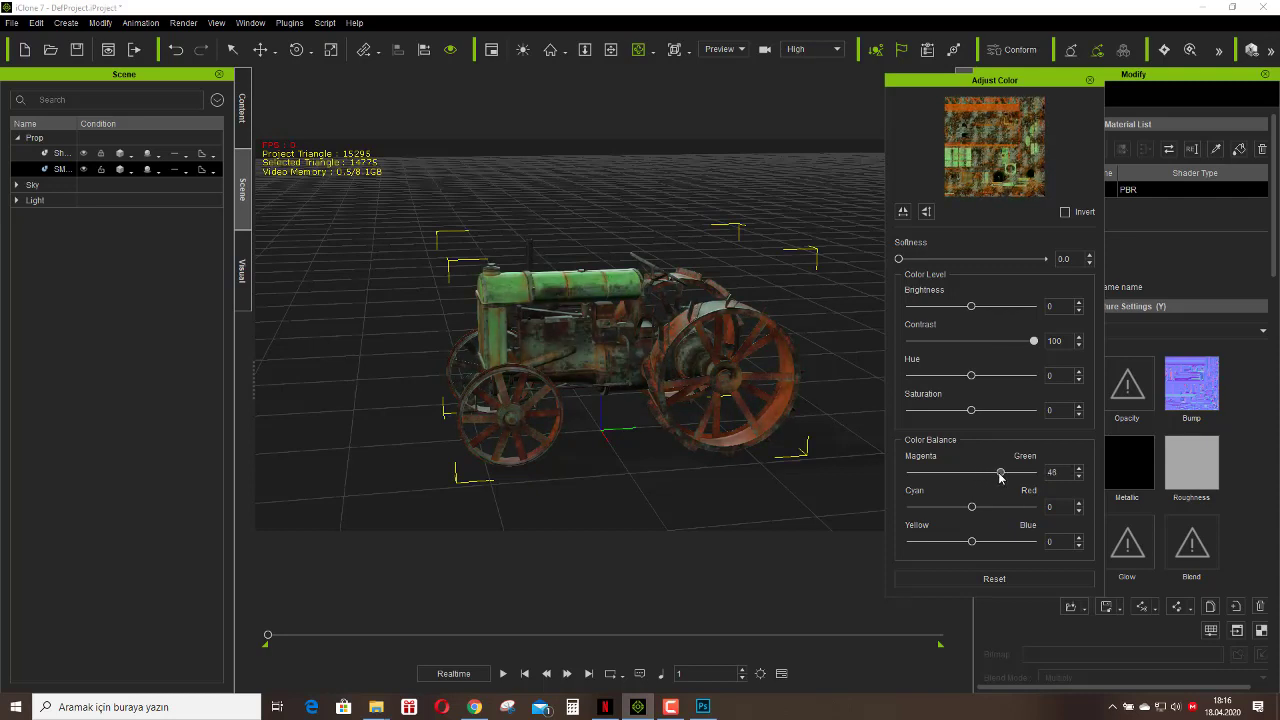
drag(1000, 478, 973, 482)
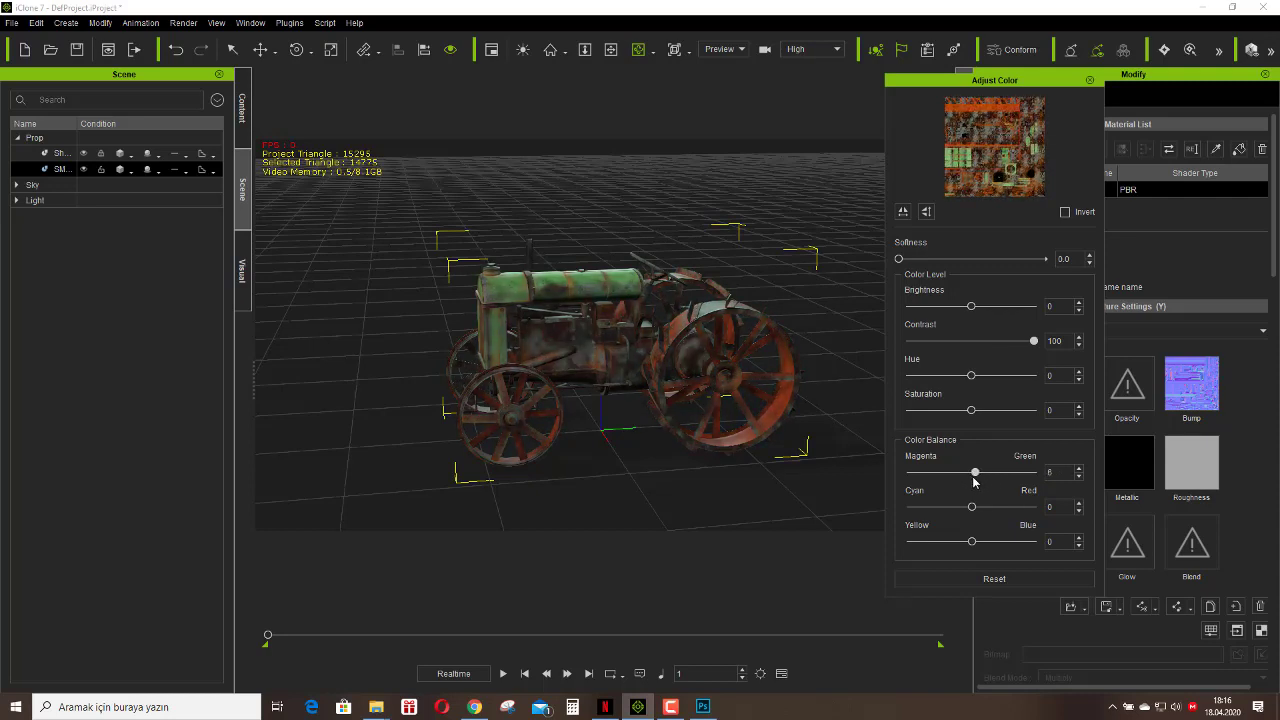
click(1089, 79)
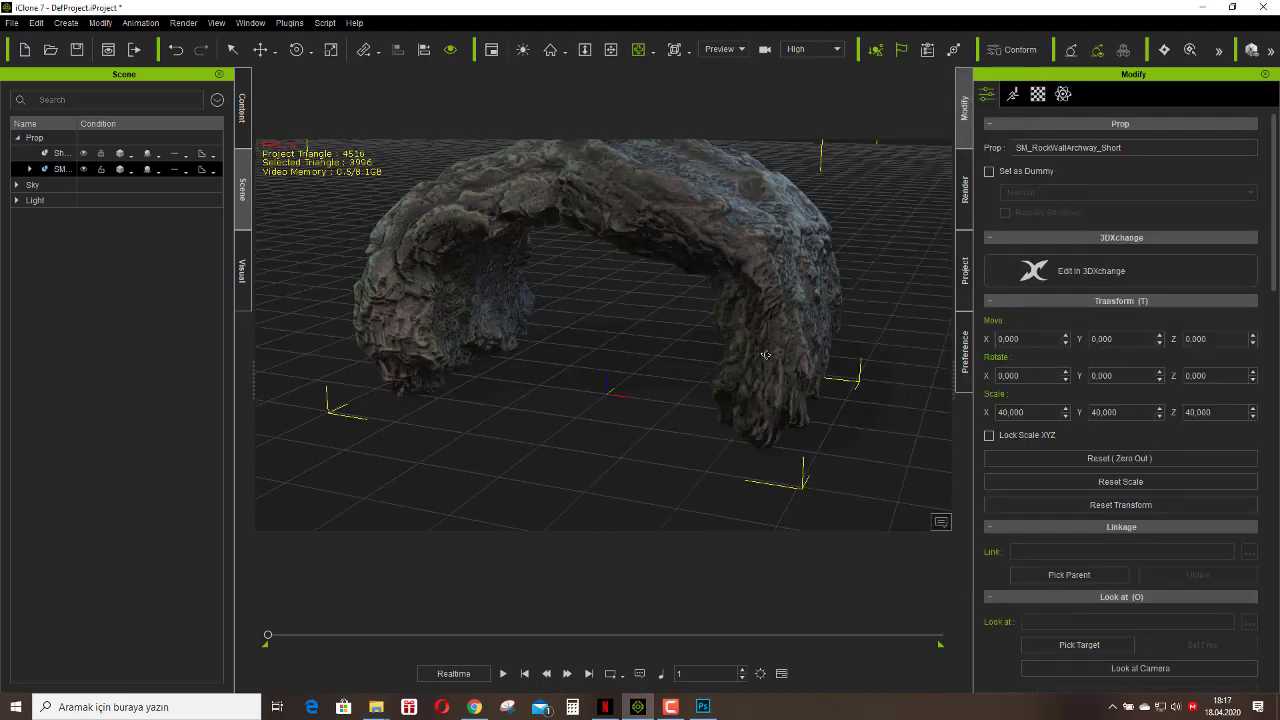
Start a new project in place of the short rock archway scene and import the SM_RockWallArchway_Long prop.
right_drag(765, 354, 383, 313)
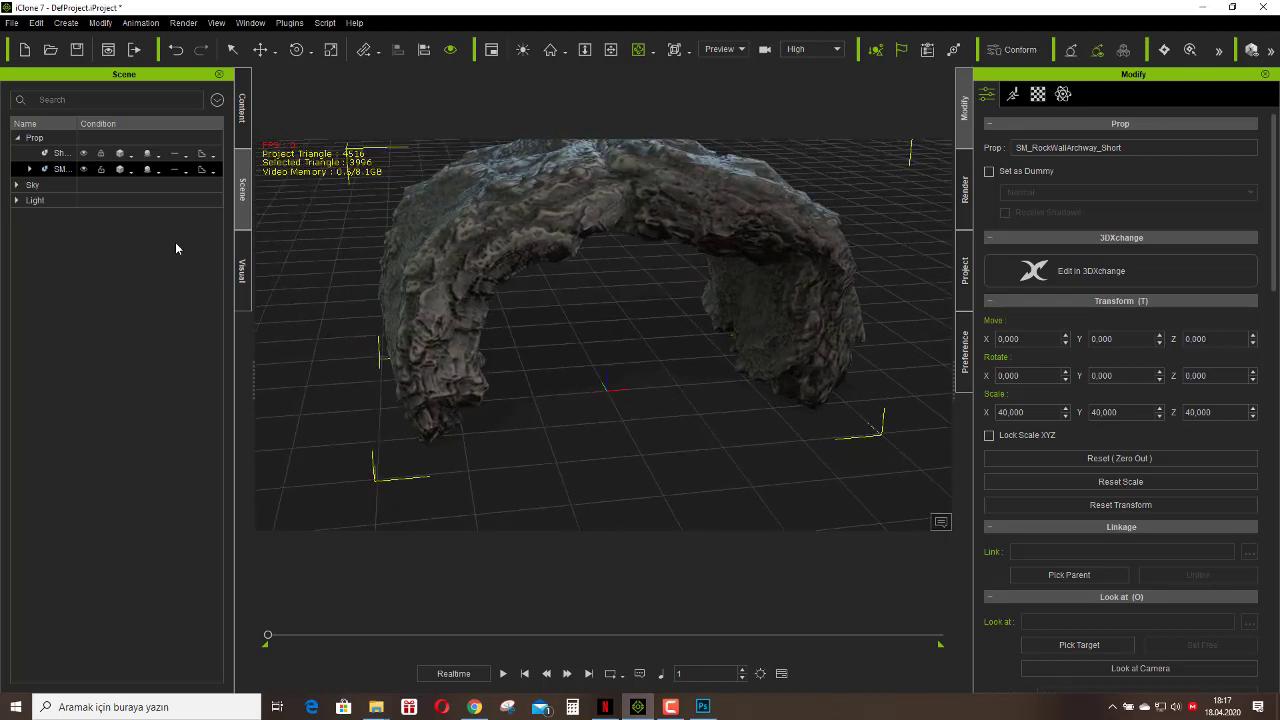
click(24, 49)
click(632, 385)
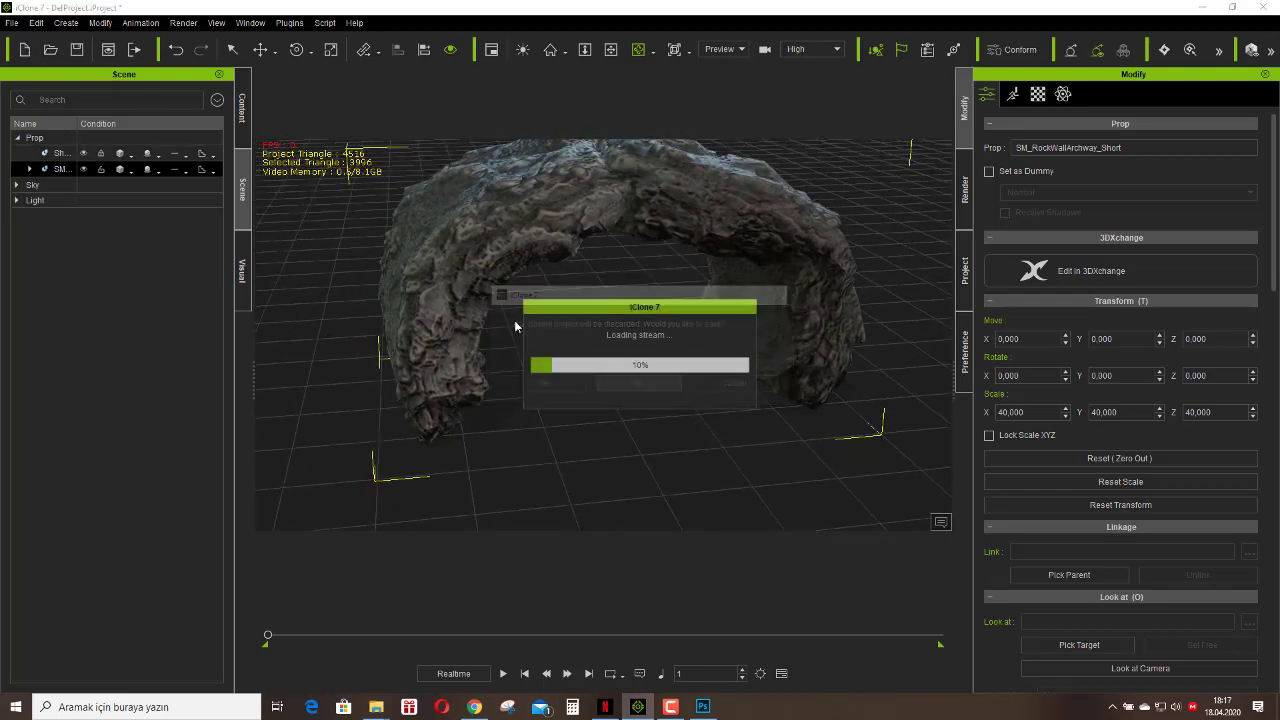
click(11, 22)
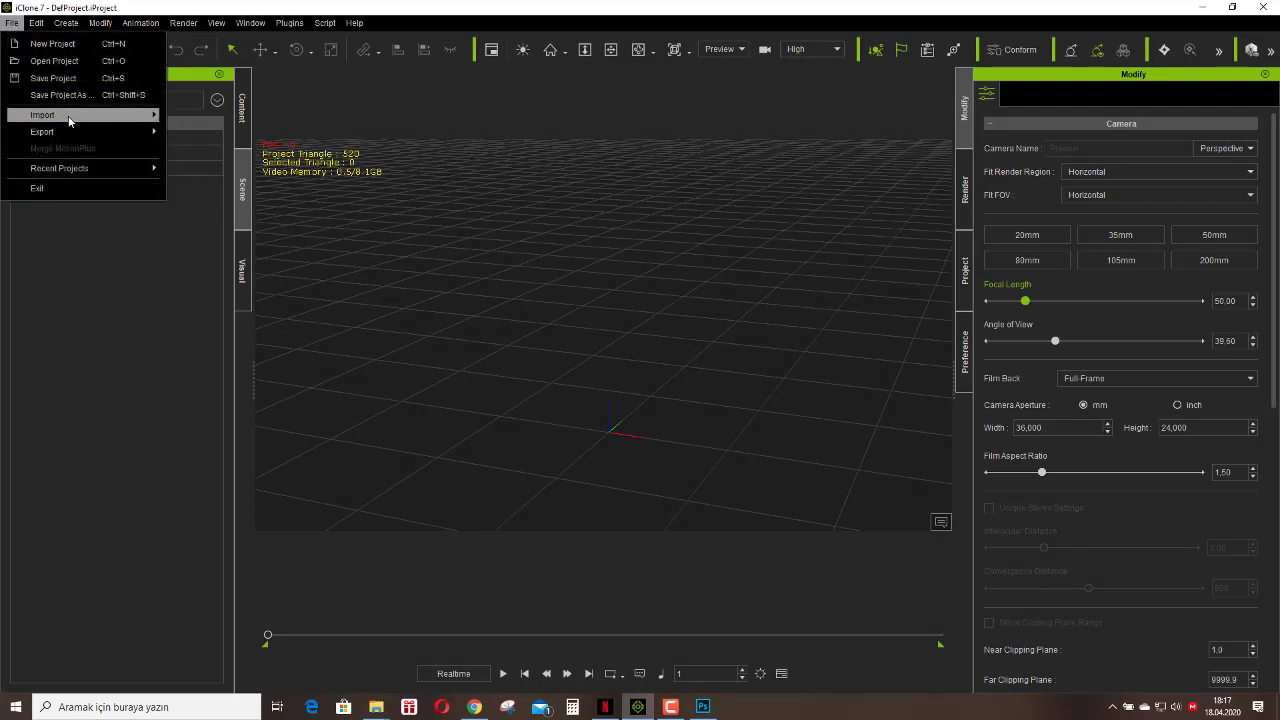
mouse_move(108, 121)
click(190, 124)
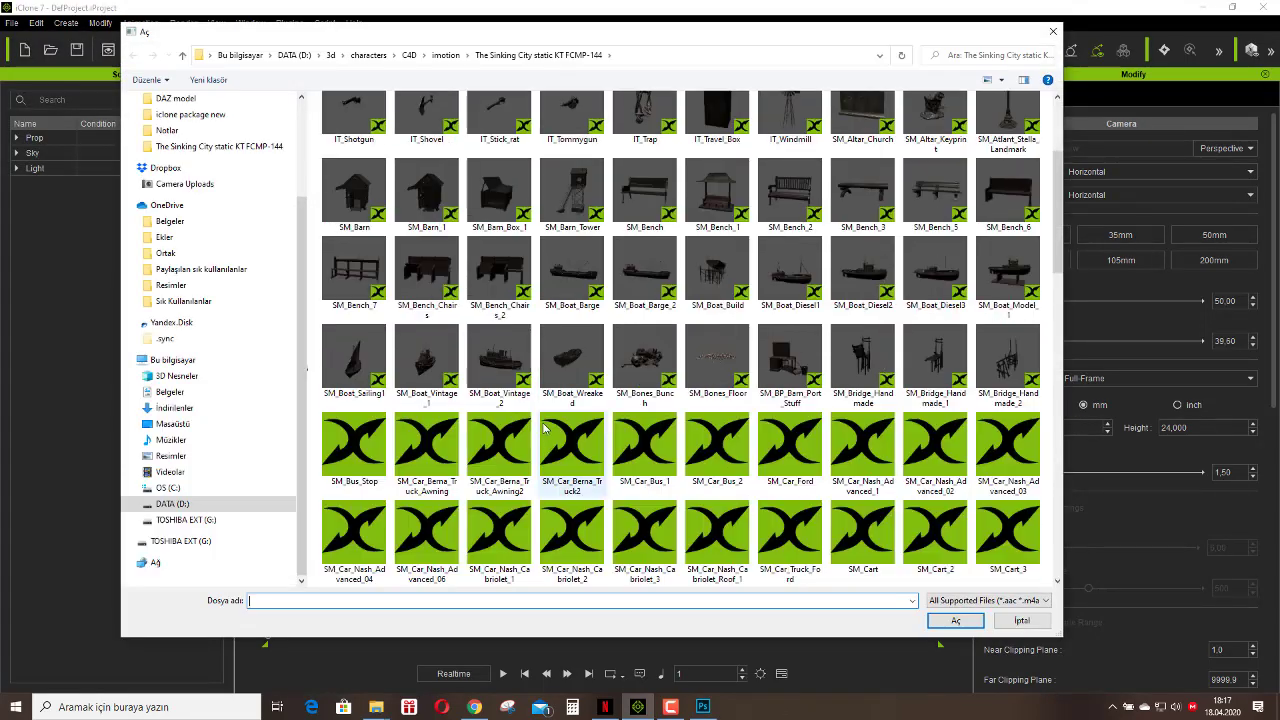
scroll(545, 428, down, 10)
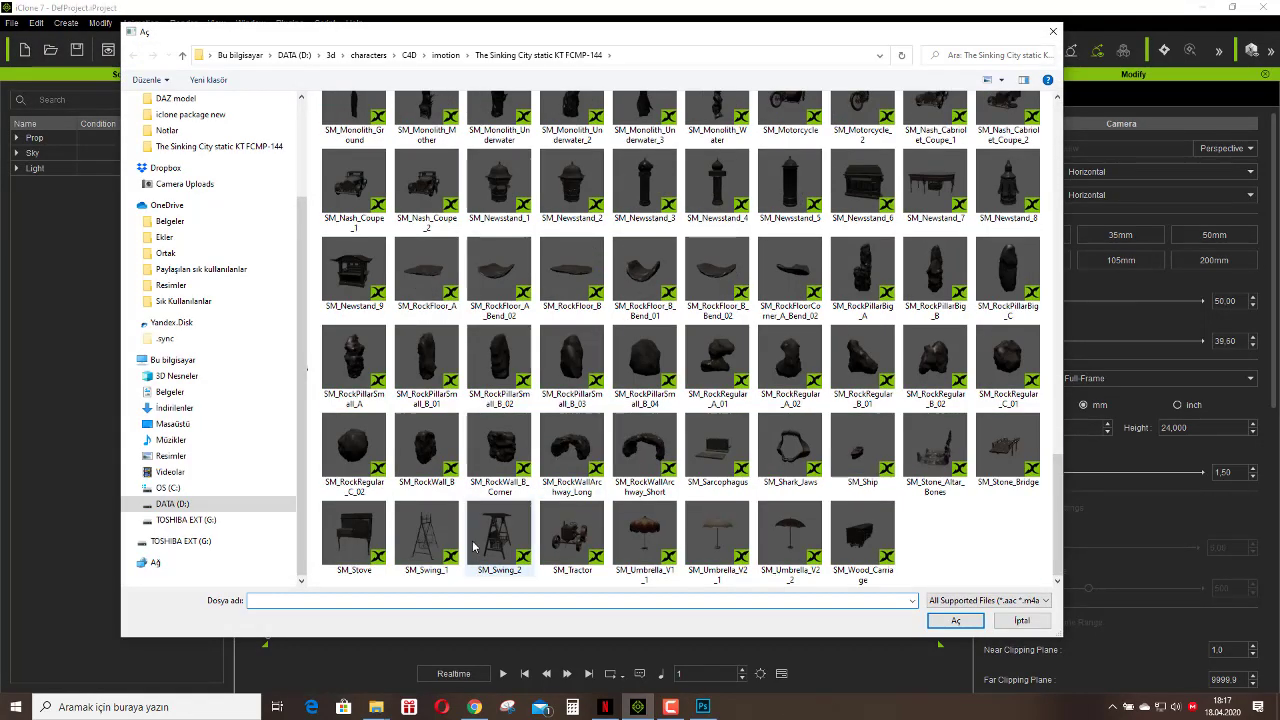
double_click(565, 445)
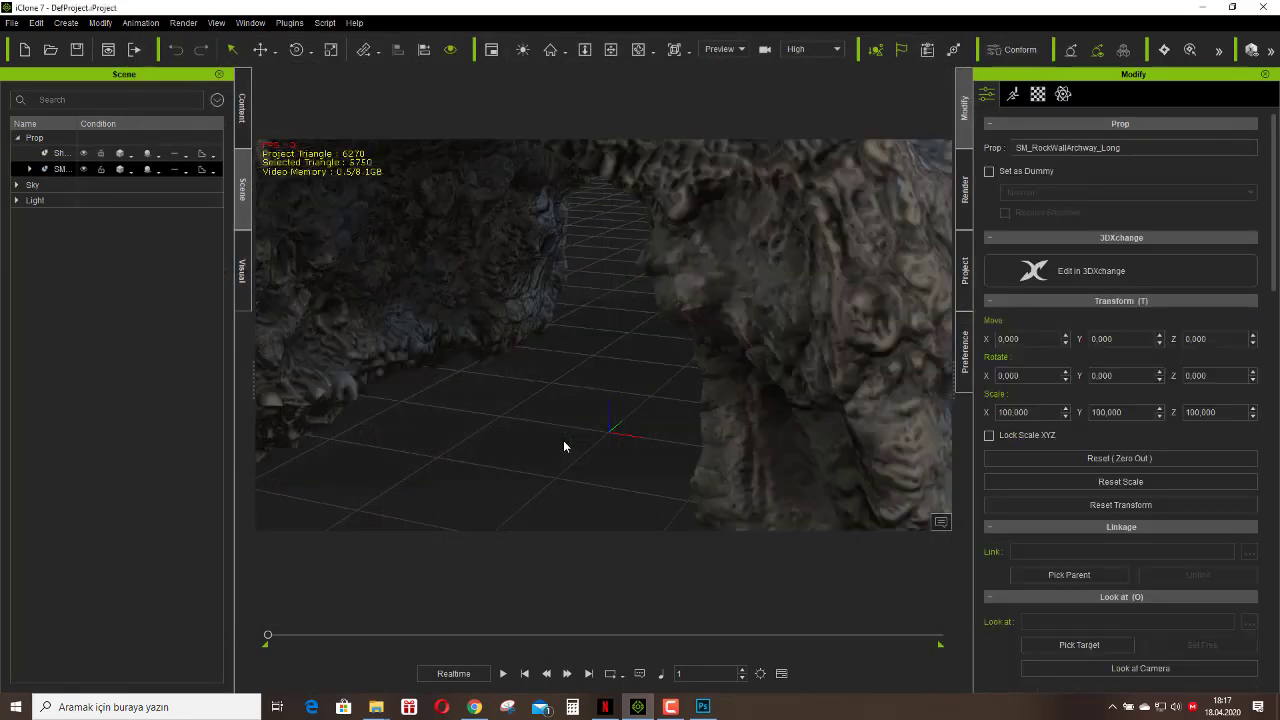
Examine the SM_RockWallArchway_Long and SM_Boat_Build props, framing each as a whole and viewing it from different sides.
scroll(606, 330, up, 3)
scroll(606, 330, down, 5)
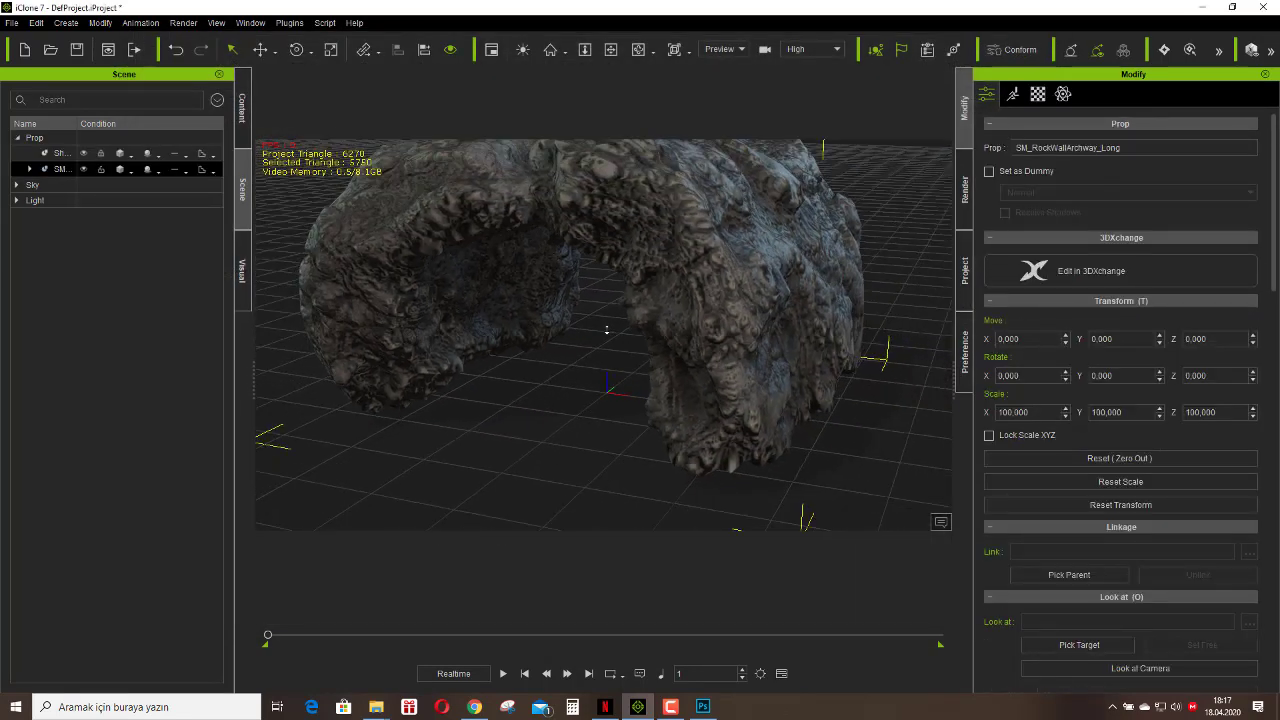
click(638, 50)
drag(760, 330, 805, 314)
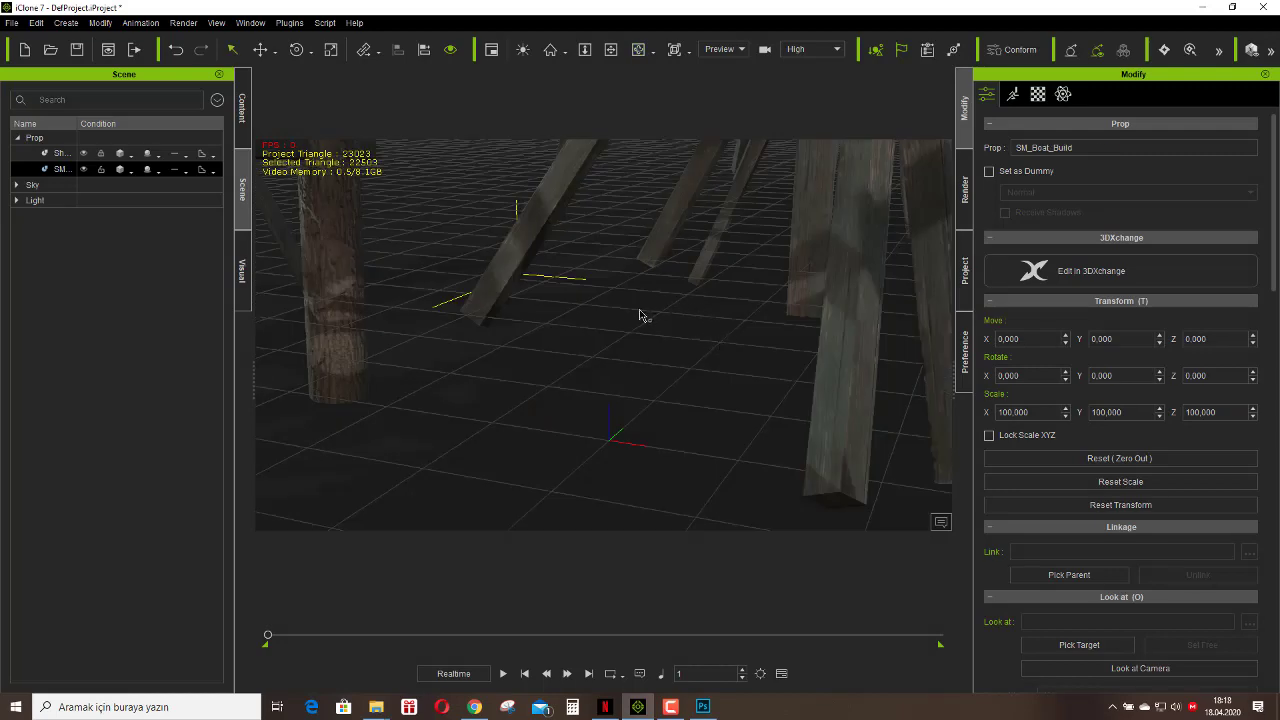
scroll(636, 308, down, 5)
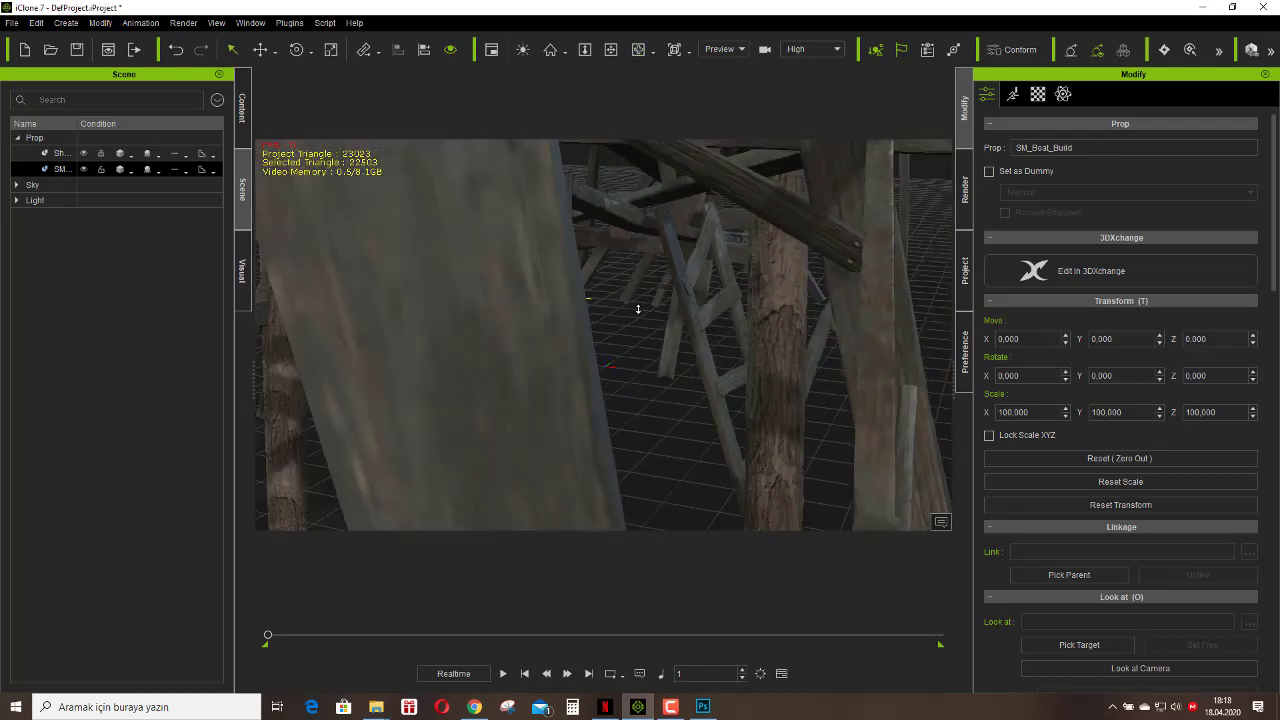
scroll(638, 309, down, 5)
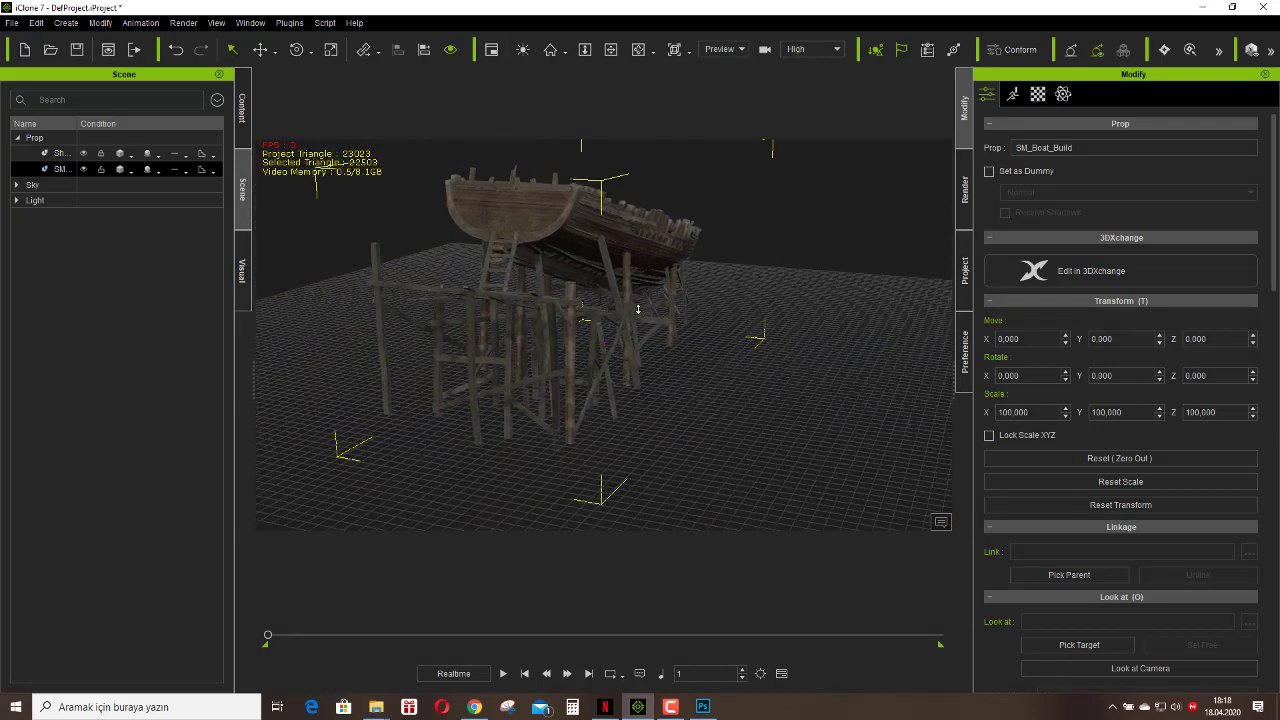
right_drag(813, 314, 858, 373)
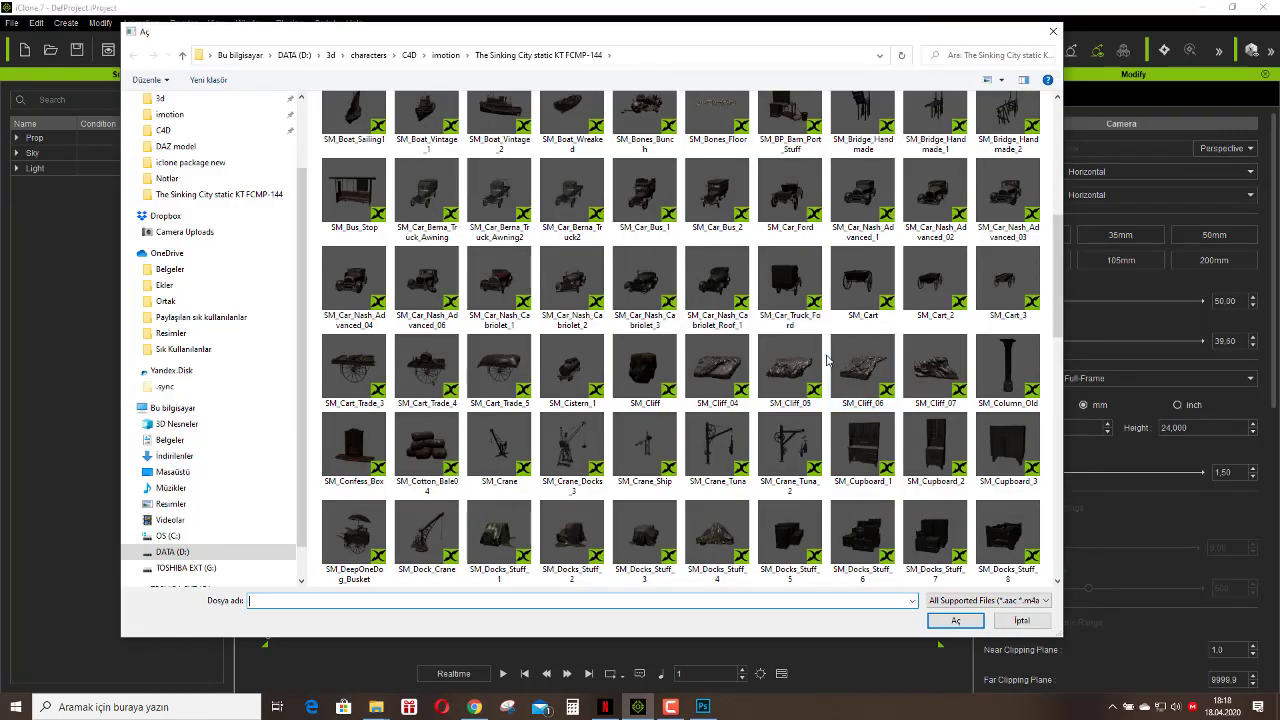
Look through the vehicle props in the collection folder, from SM_Car_Berna_Truck_Awning to SM_Car_Nash_Advanced_04.
click(414, 200)
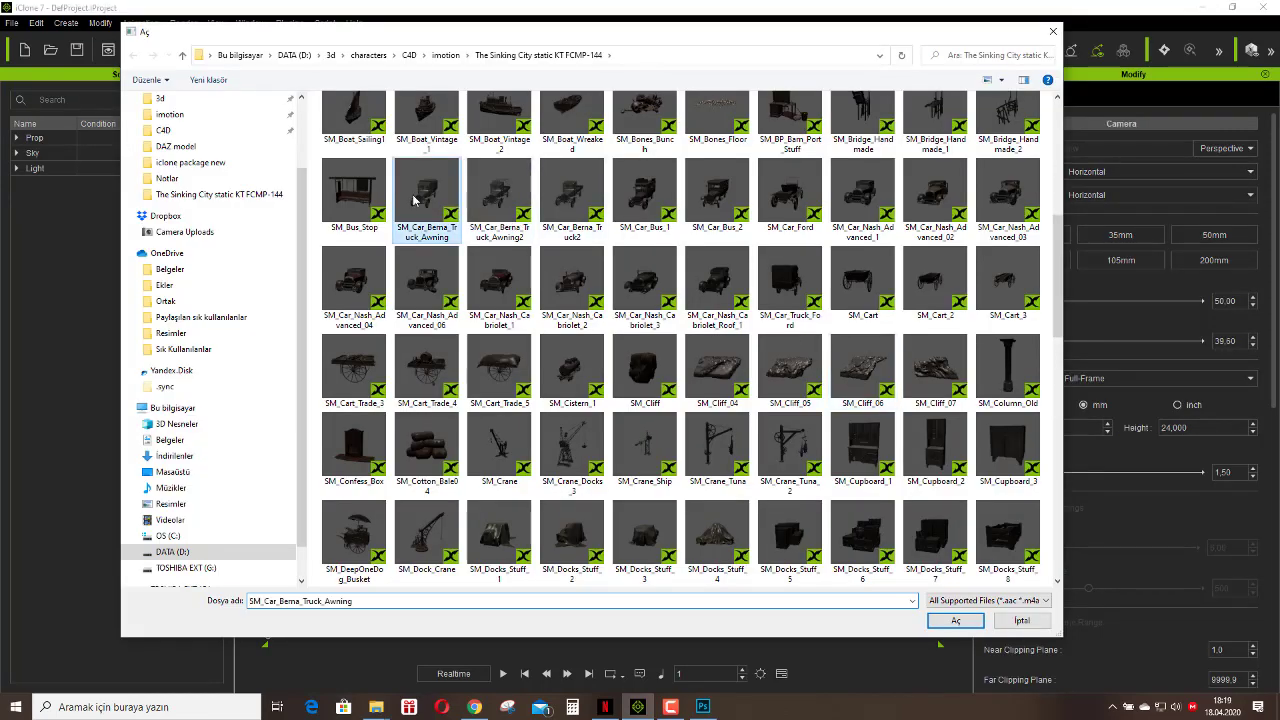
click(493, 198)
click(578, 205)
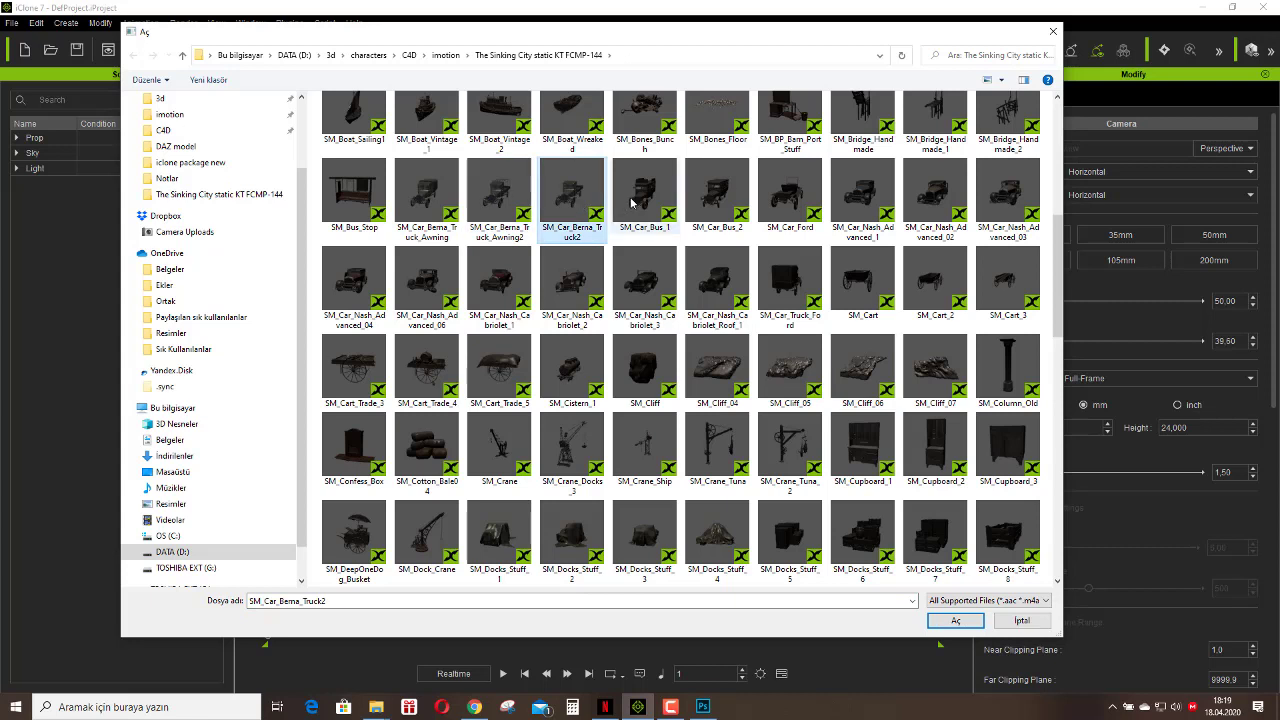
click(643, 200)
click(713, 199)
click(783, 200)
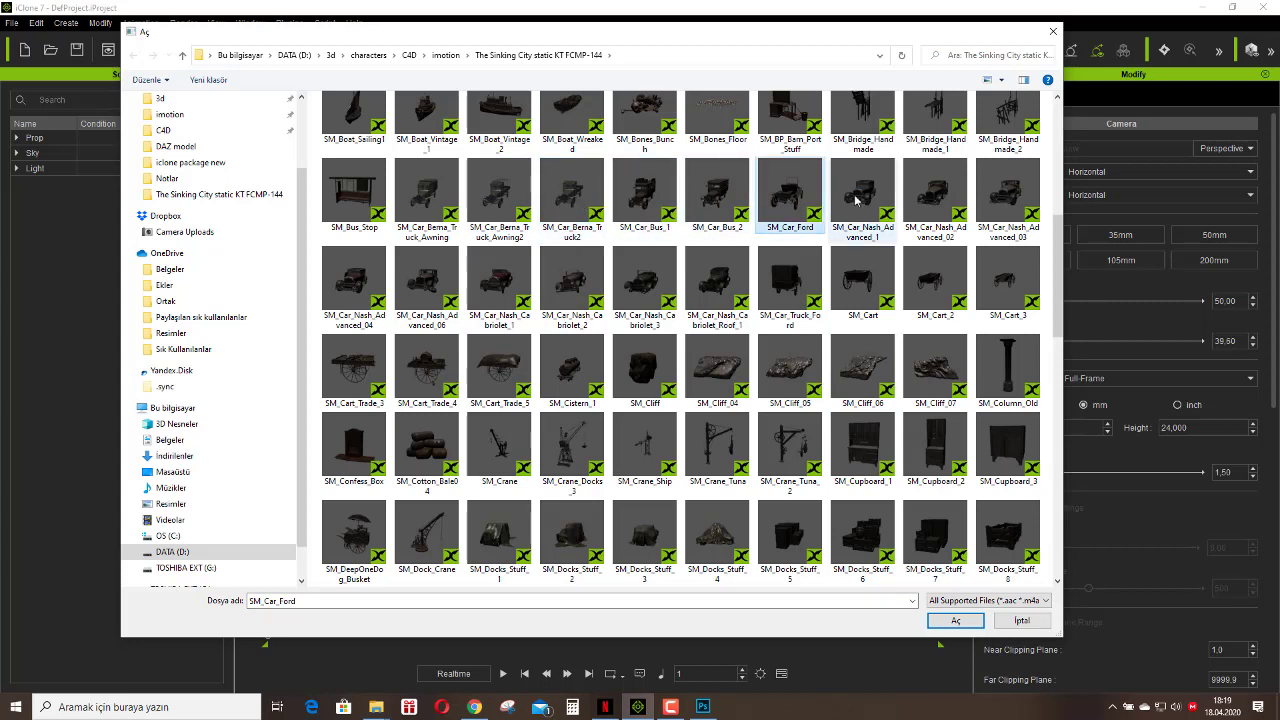
click(860, 200)
click(932, 200)
click(996, 204)
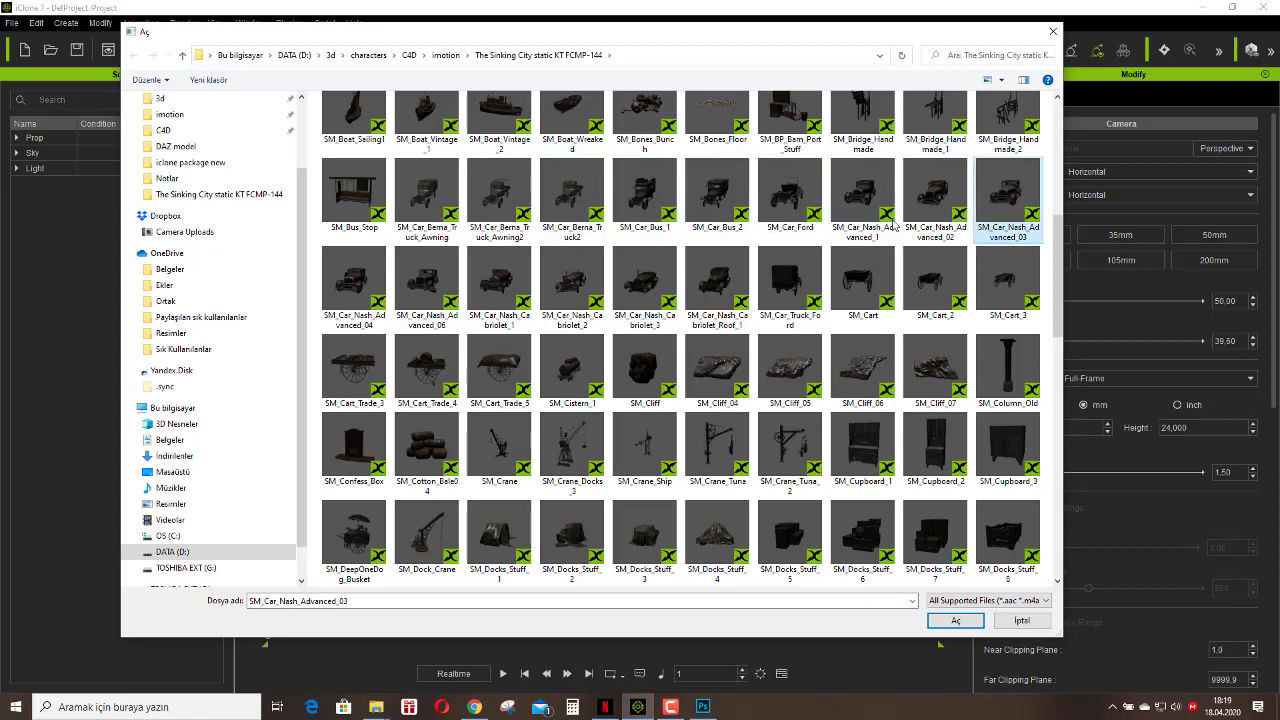
click(355, 285)
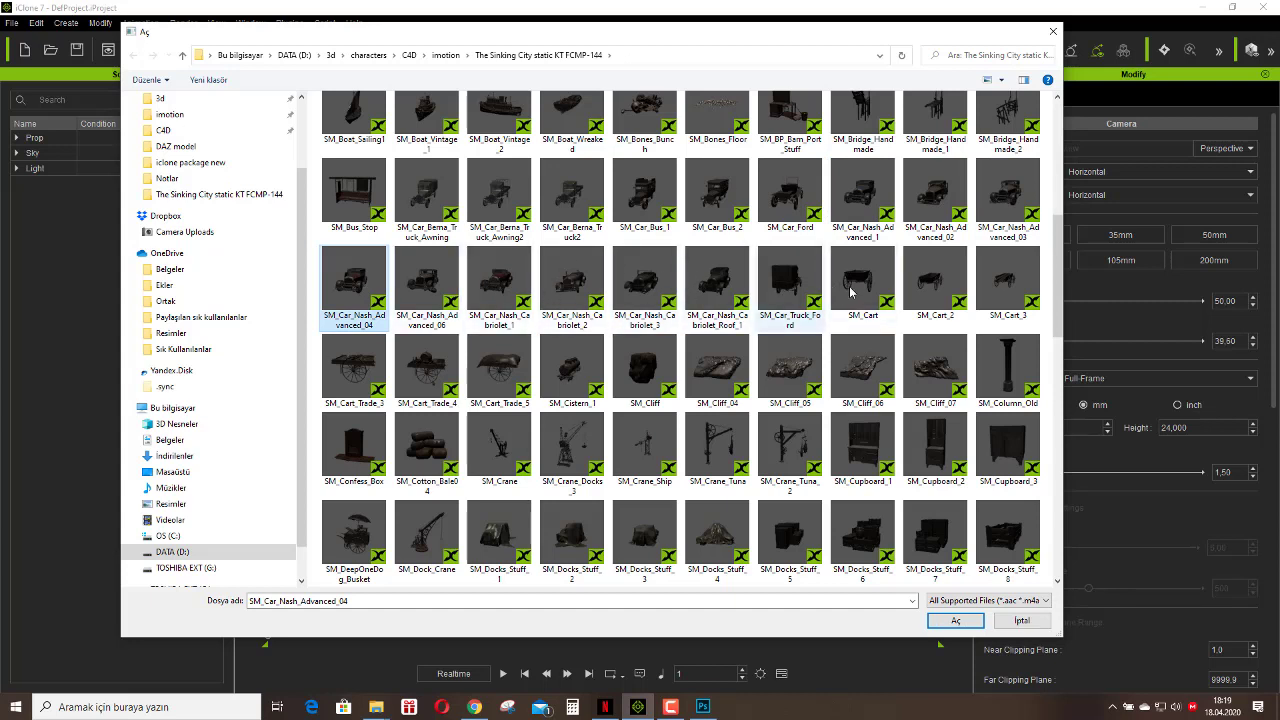
Import the SM_Car_Bus_1 prop and frame the whole bus to view it from the front and side.
double_click(635, 195)
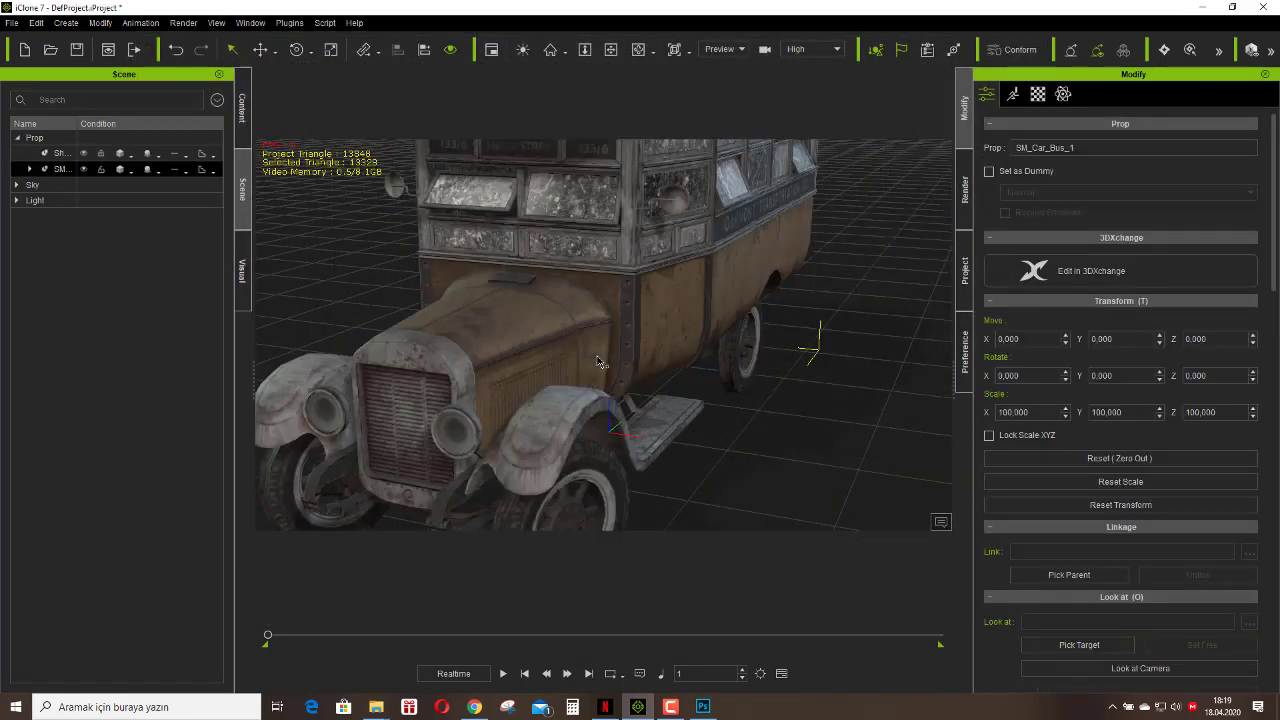
scroll(598, 362, down, 6)
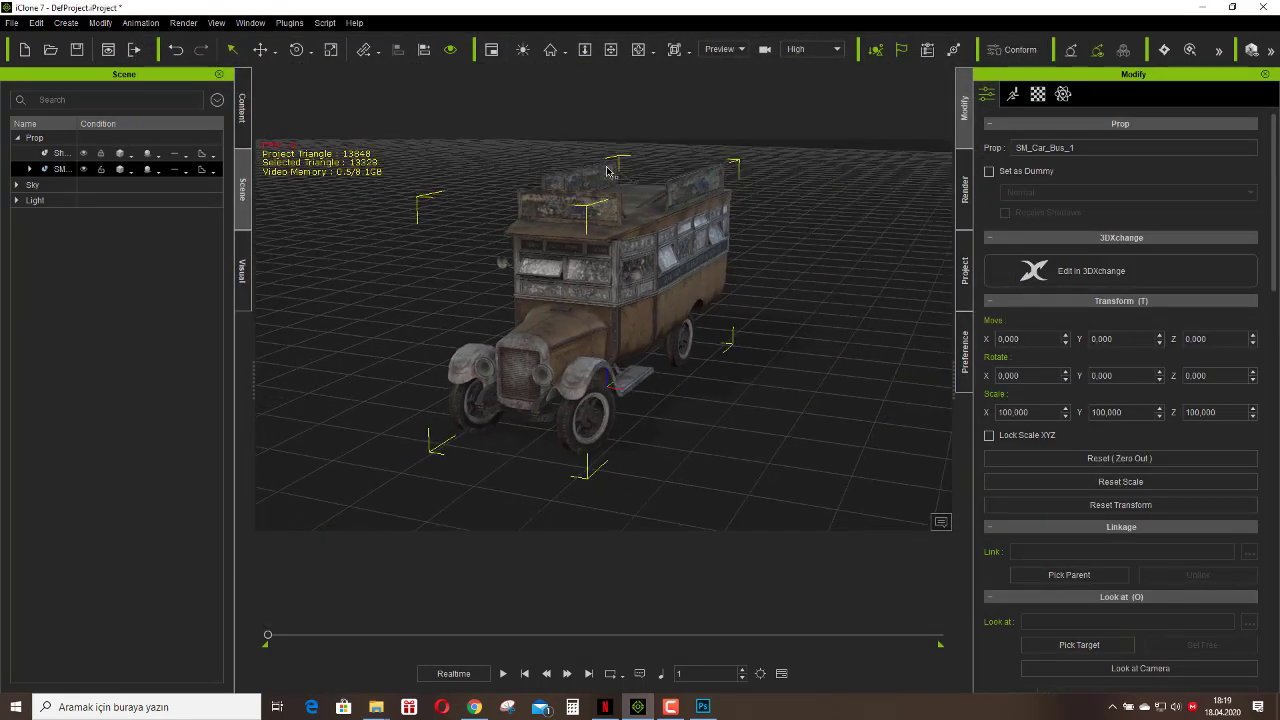
click(638, 49)
drag(600, 290, 777, 287)
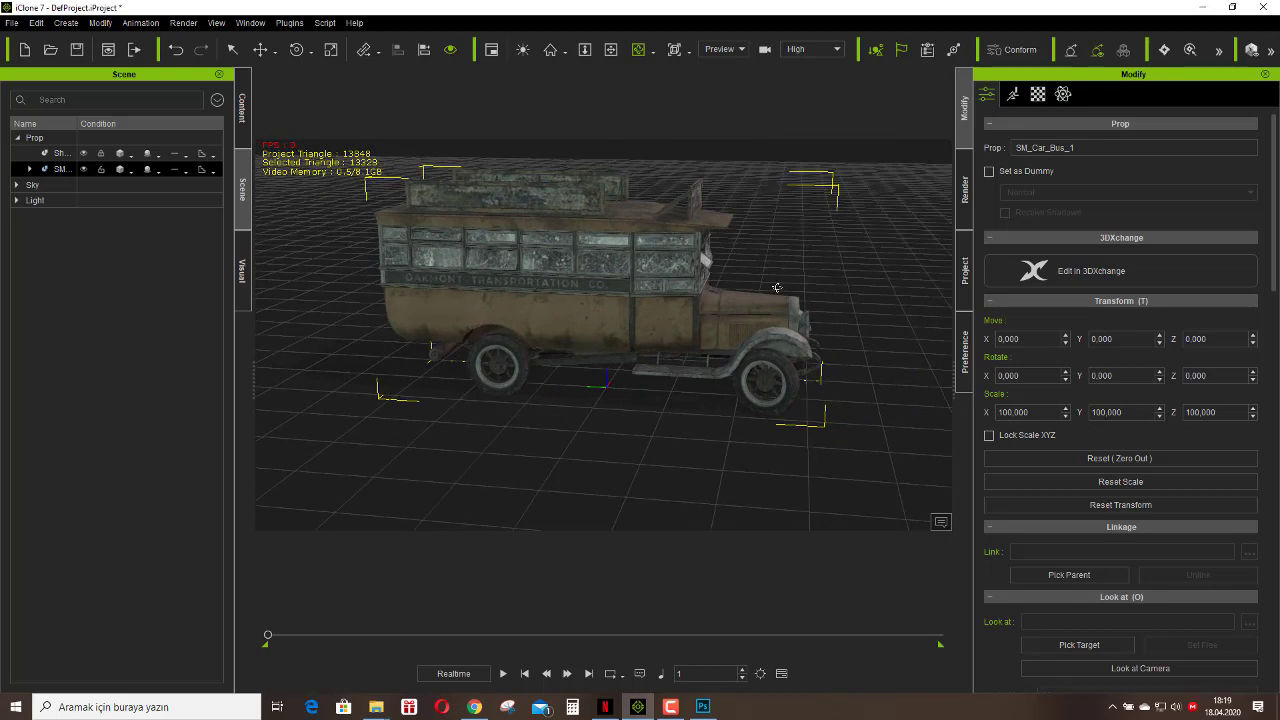
Import the IT_Windmill prop, frame it whole, and widen the scene list's Name column to show full prop names.
key(ctrl+i)
click(787, 311)
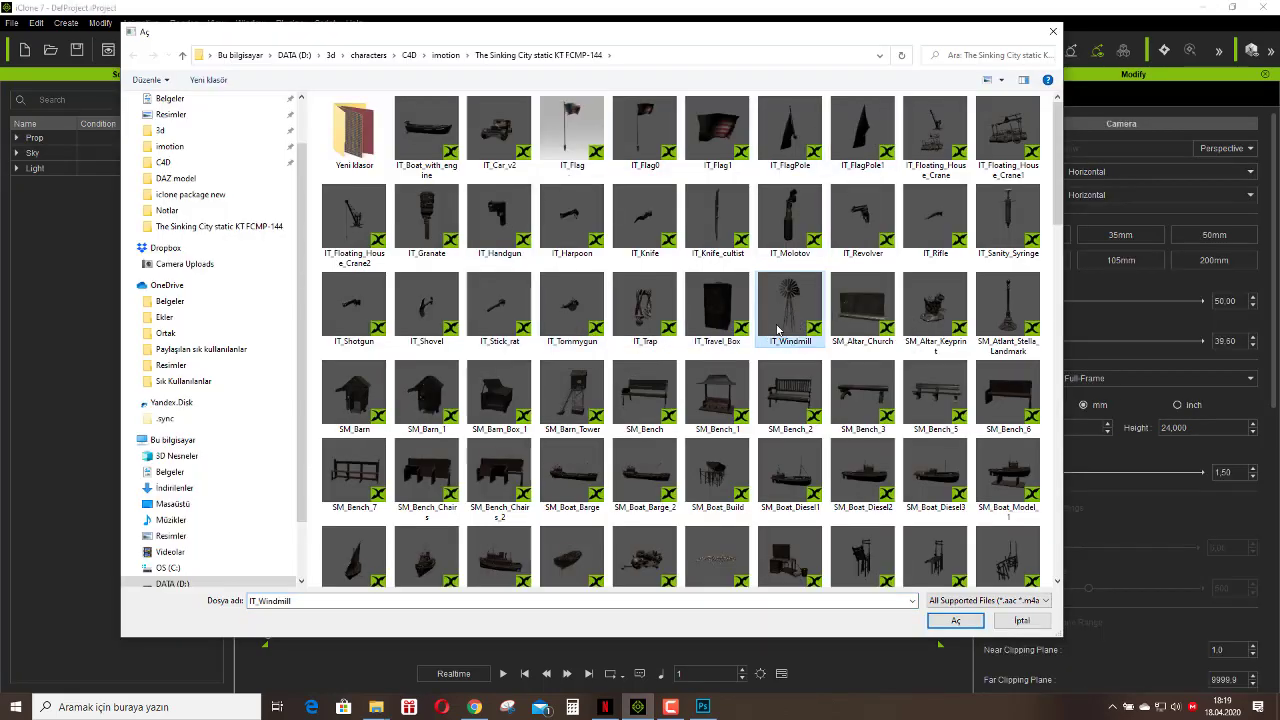
double_click(790, 311)
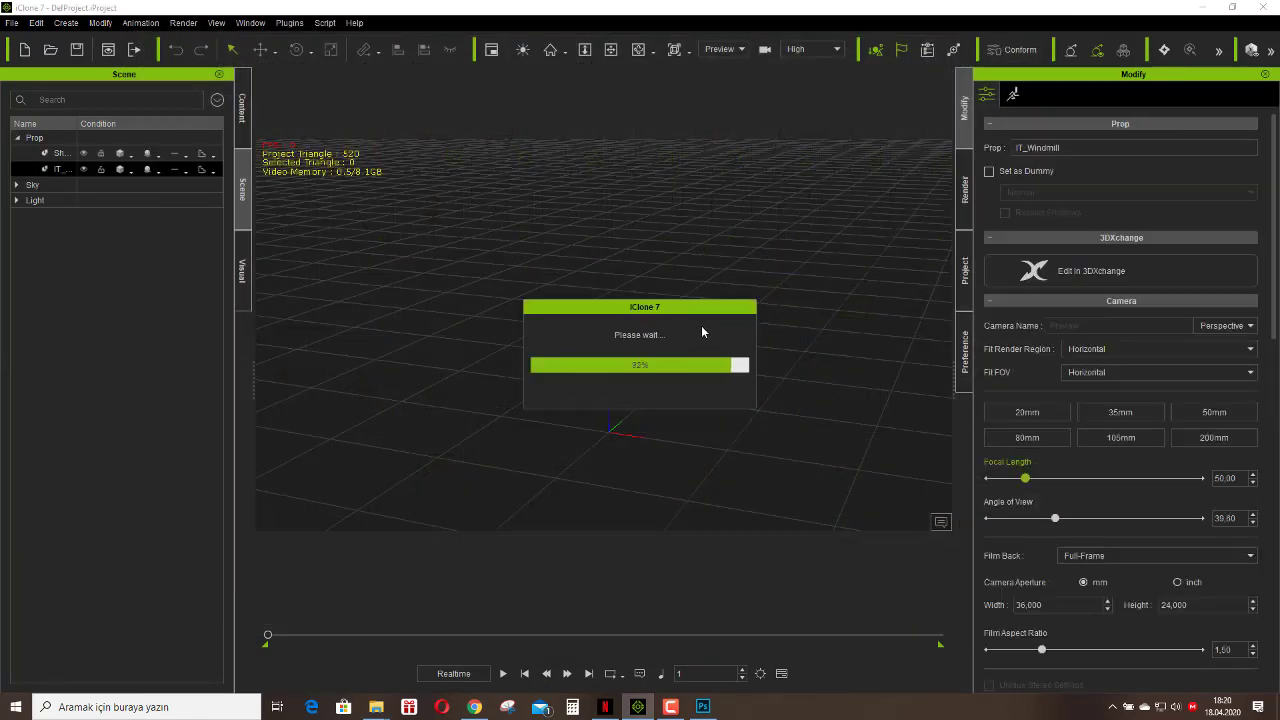
click(551, 50)
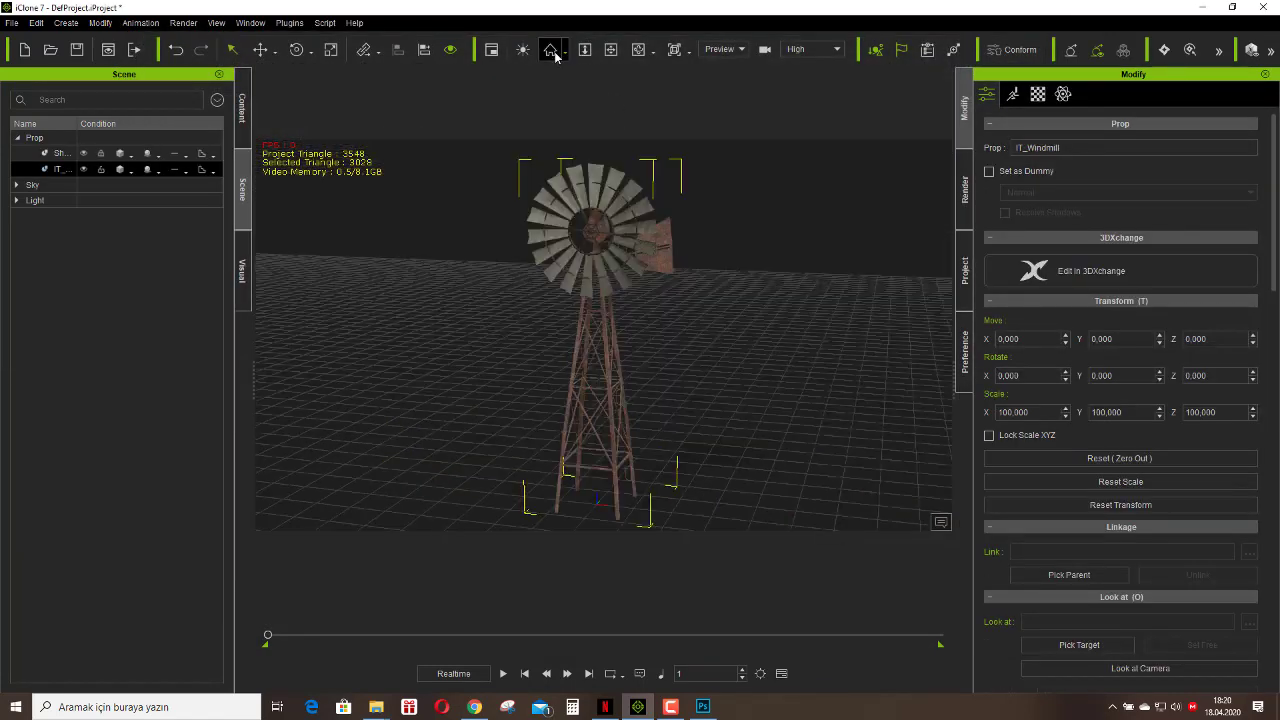
scroll(611, 263, up, 2)
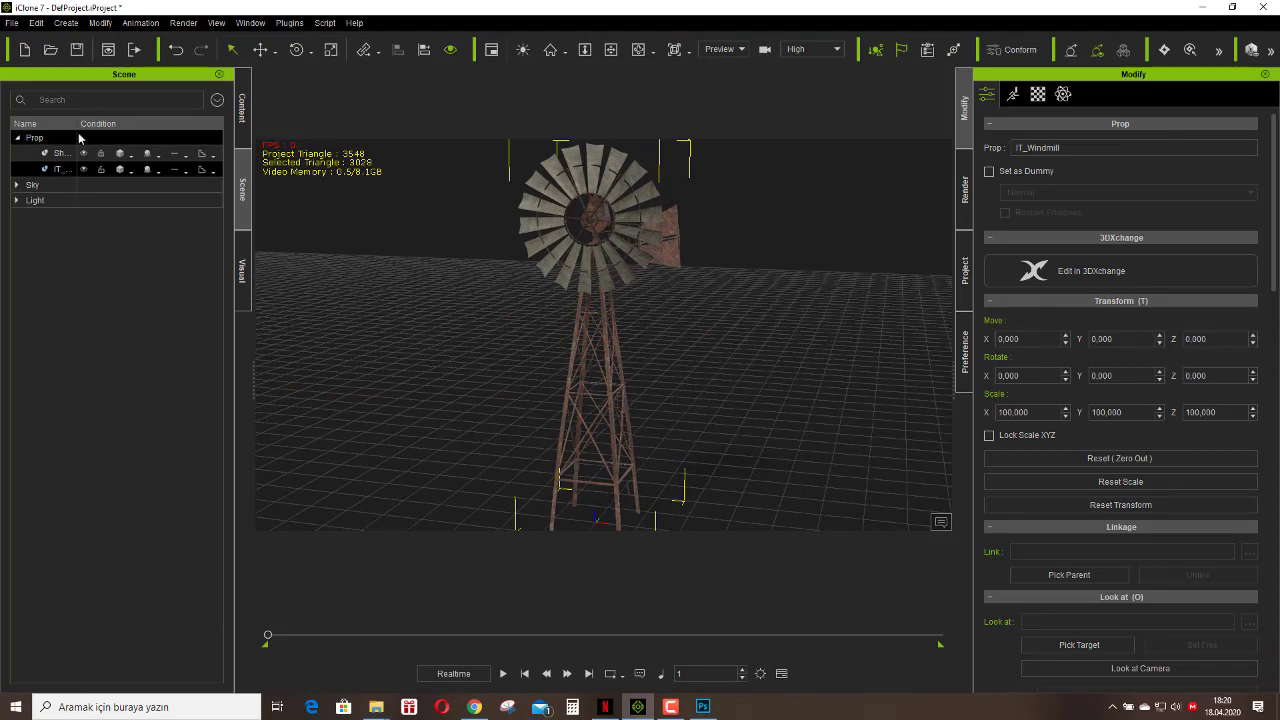
drag(78, 124, 127, 125)
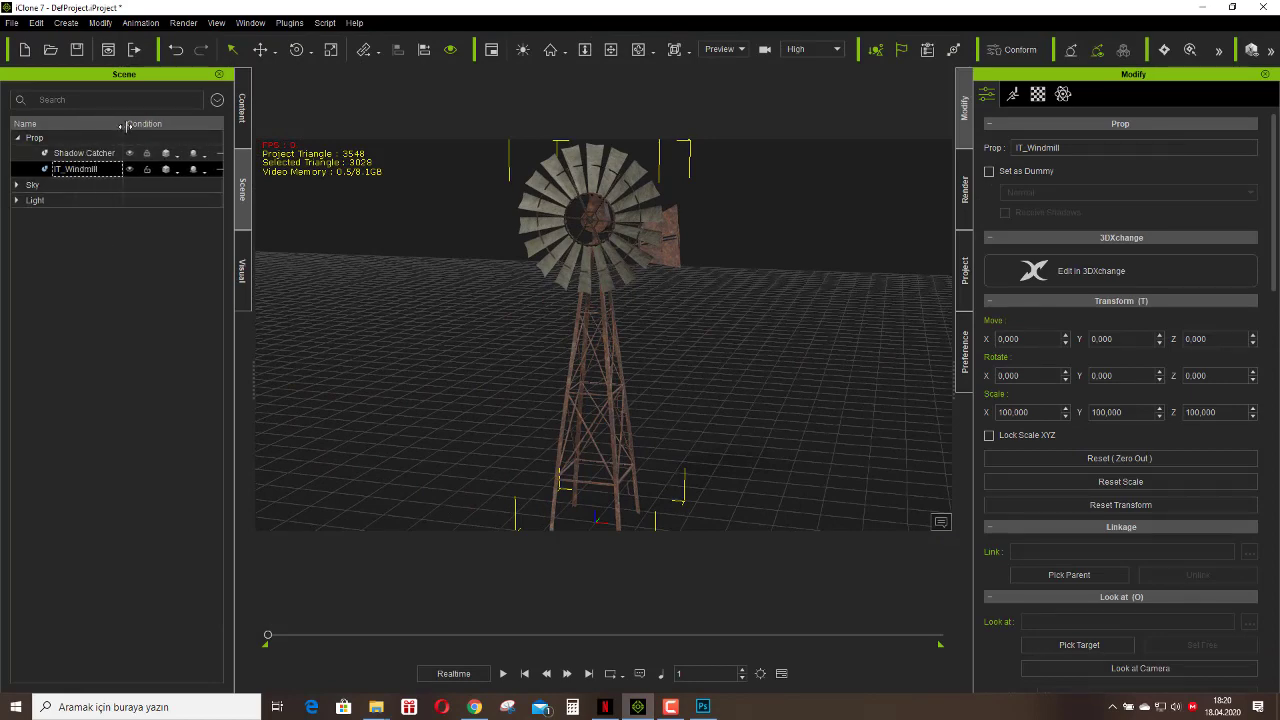
Open the Edit Motion Layer editor for IT_Windmill to show its bones, and examine the windmill's wheel hub up close.
click(638, 49)
drag(760, 260, 660, 290)
click(1013, 93)
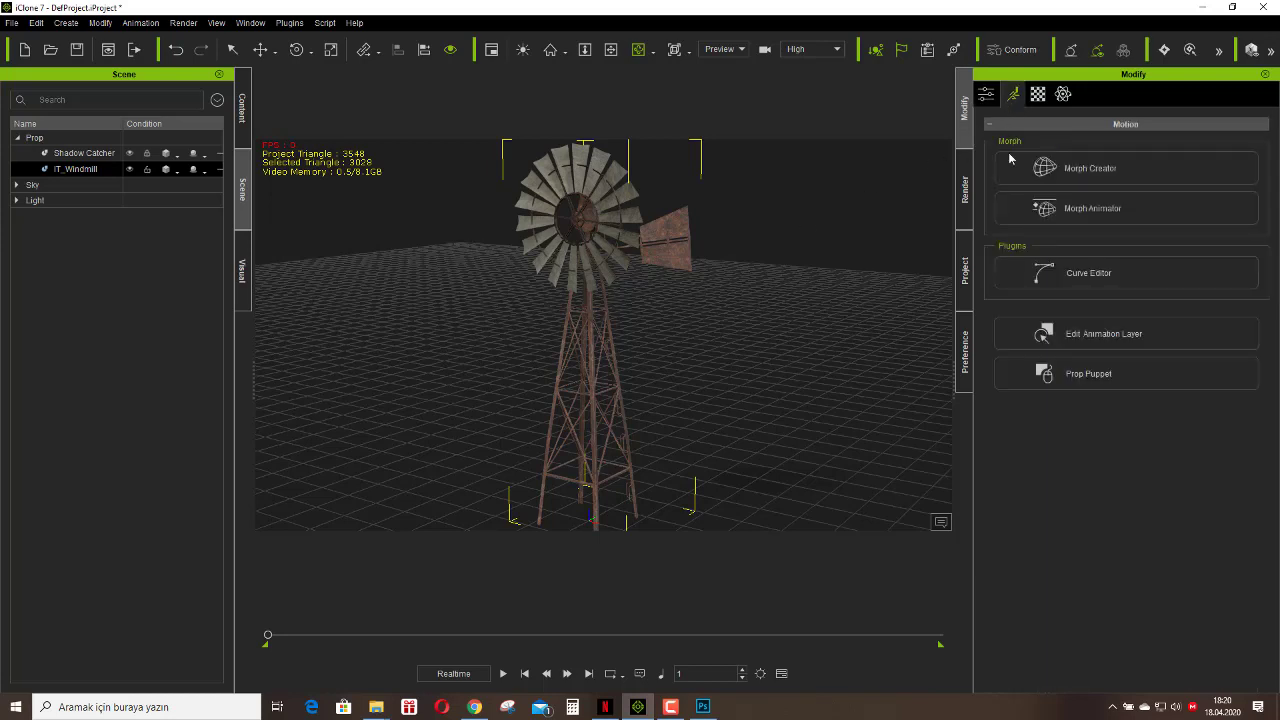
click(1062, 334)
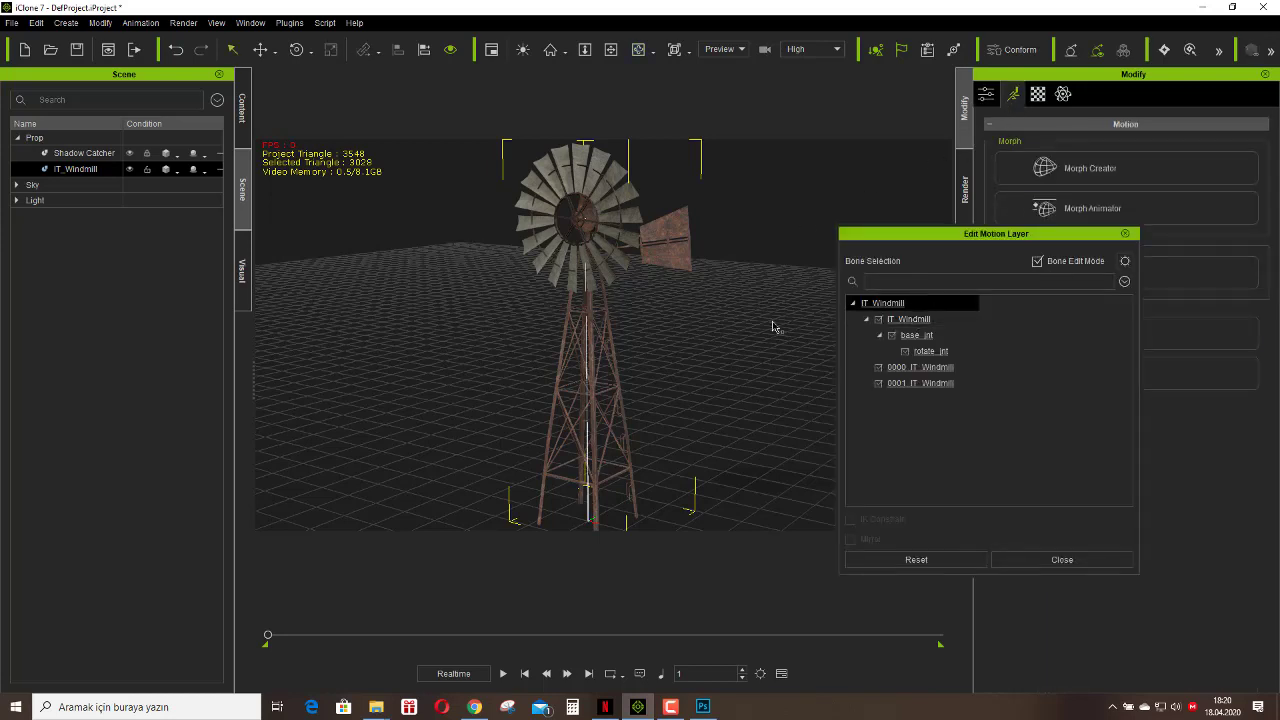
drag(711, 369, 681, 324)
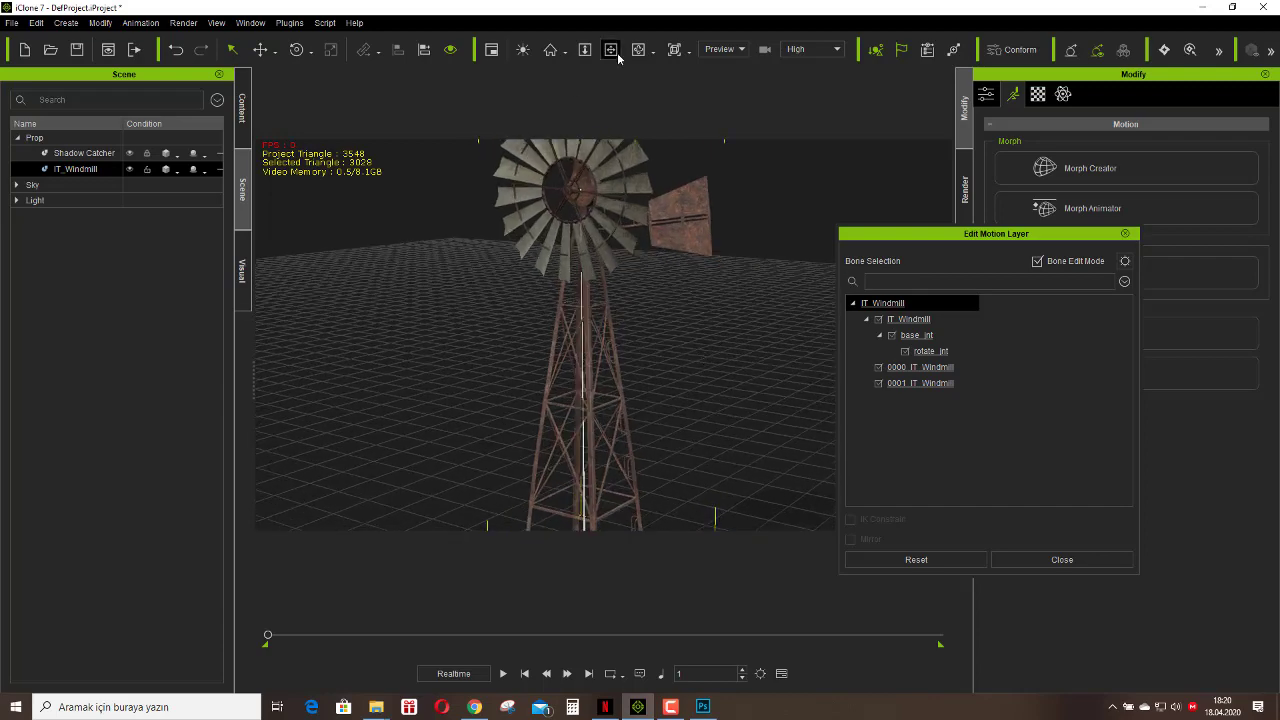
drag(605, 185, 595, 336)
scroll(595, 336, up, 5)
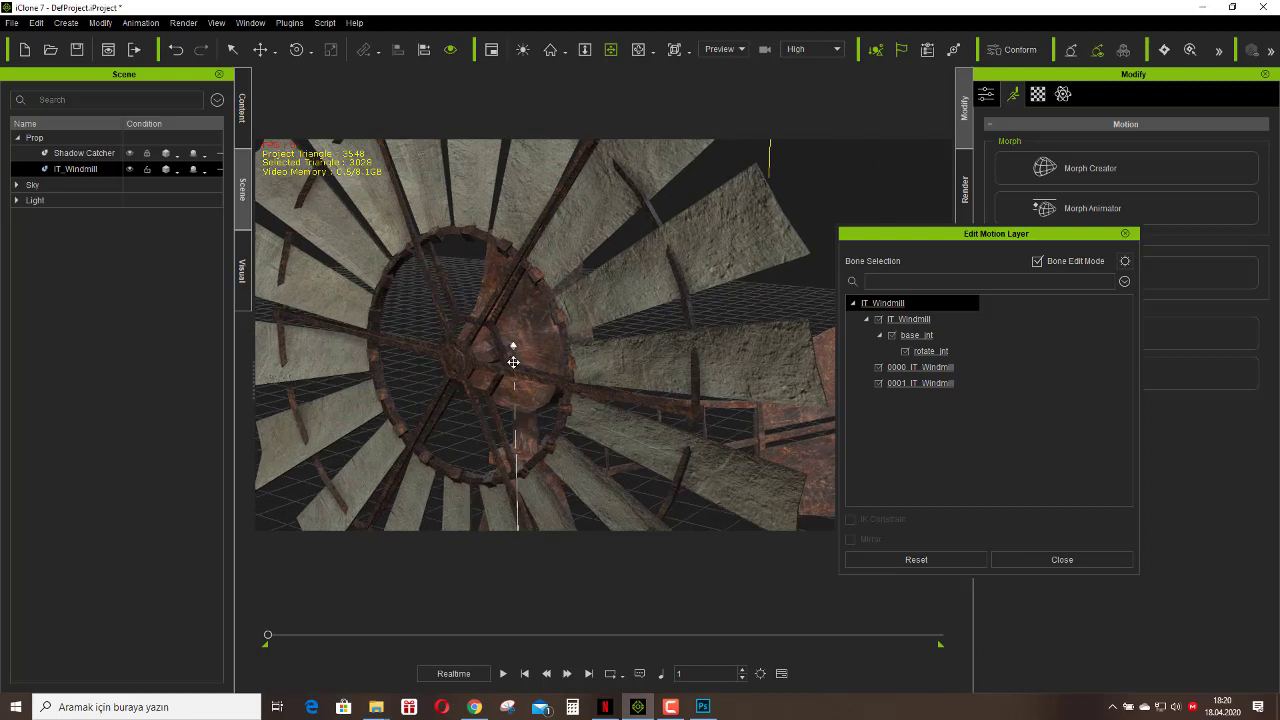
Display the rotation gizmo on the windmill in bone edit mode, view the whole wheel, and close the Edit Motion Layer editor.
click(296, 49)
scroll(563, 297, down, 5)
drag(583, 305, 574, 348)
scroll(576, 348, down, 5)
scroll(577, 348, down, 6)
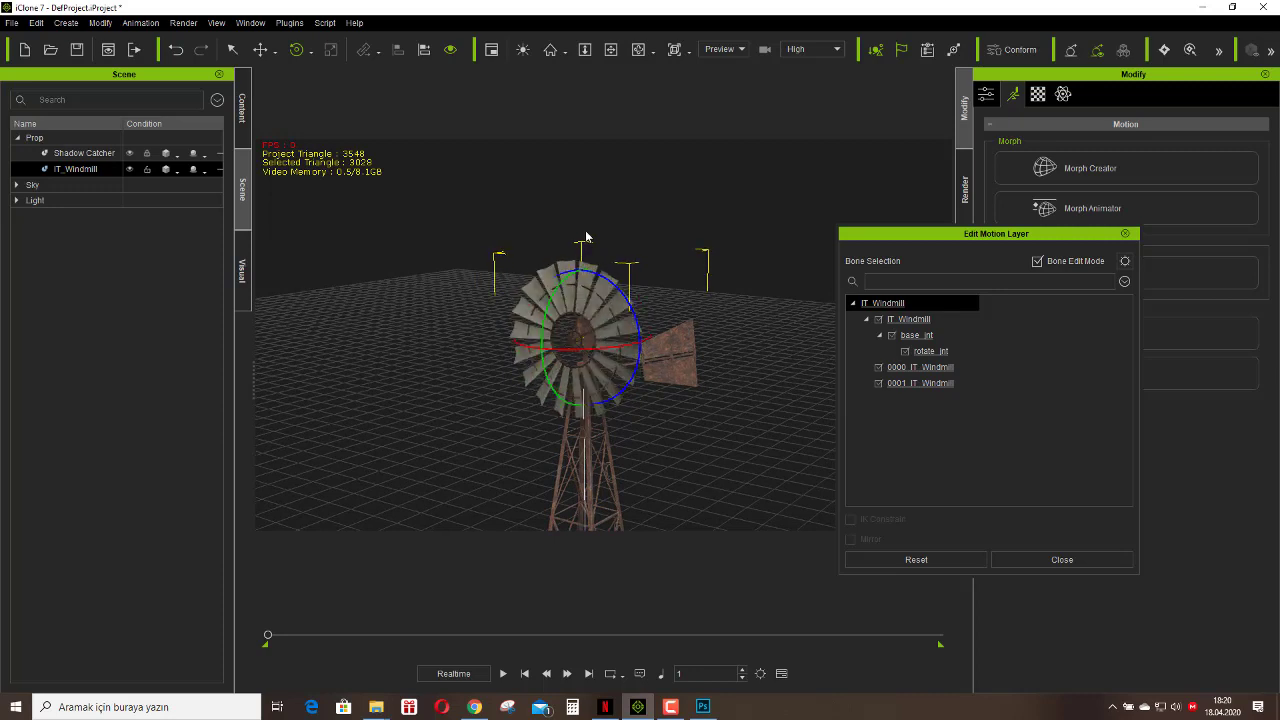
click(1125, 233)
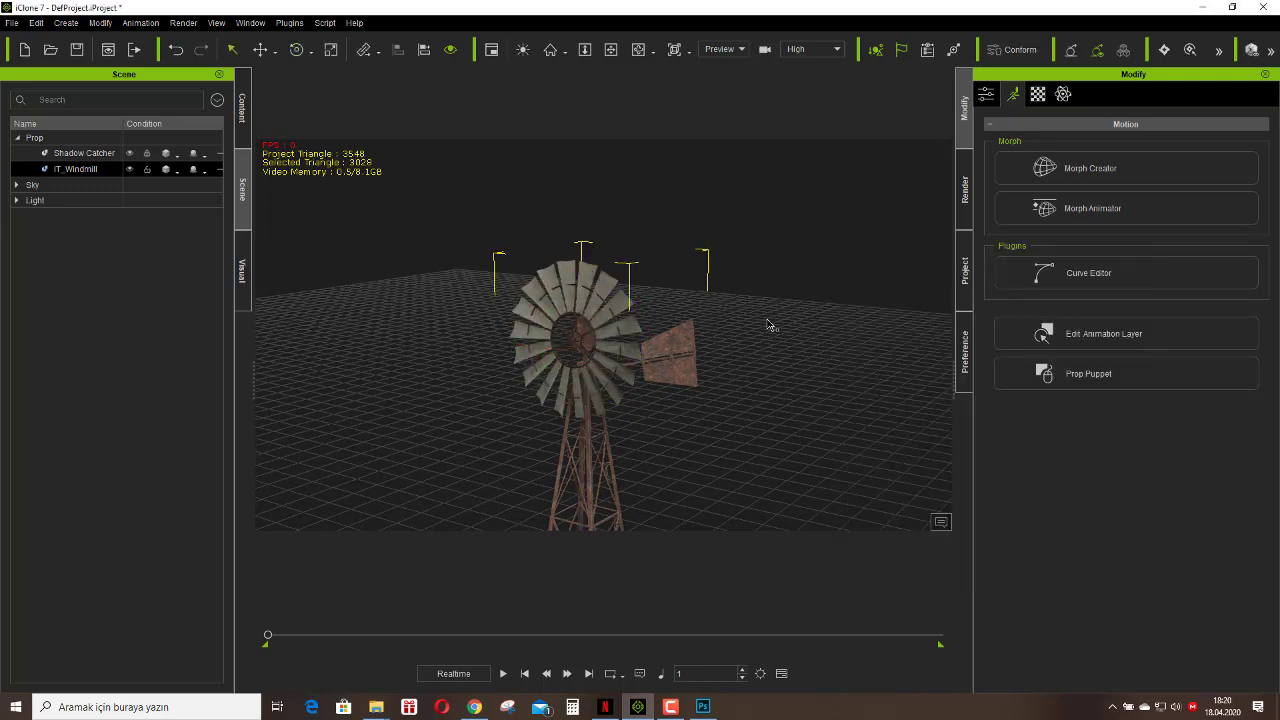
Import the SM_Floating_House_01 prop, frame the whole house, and orbit around it to view its different sides.
key(ctrl+i)
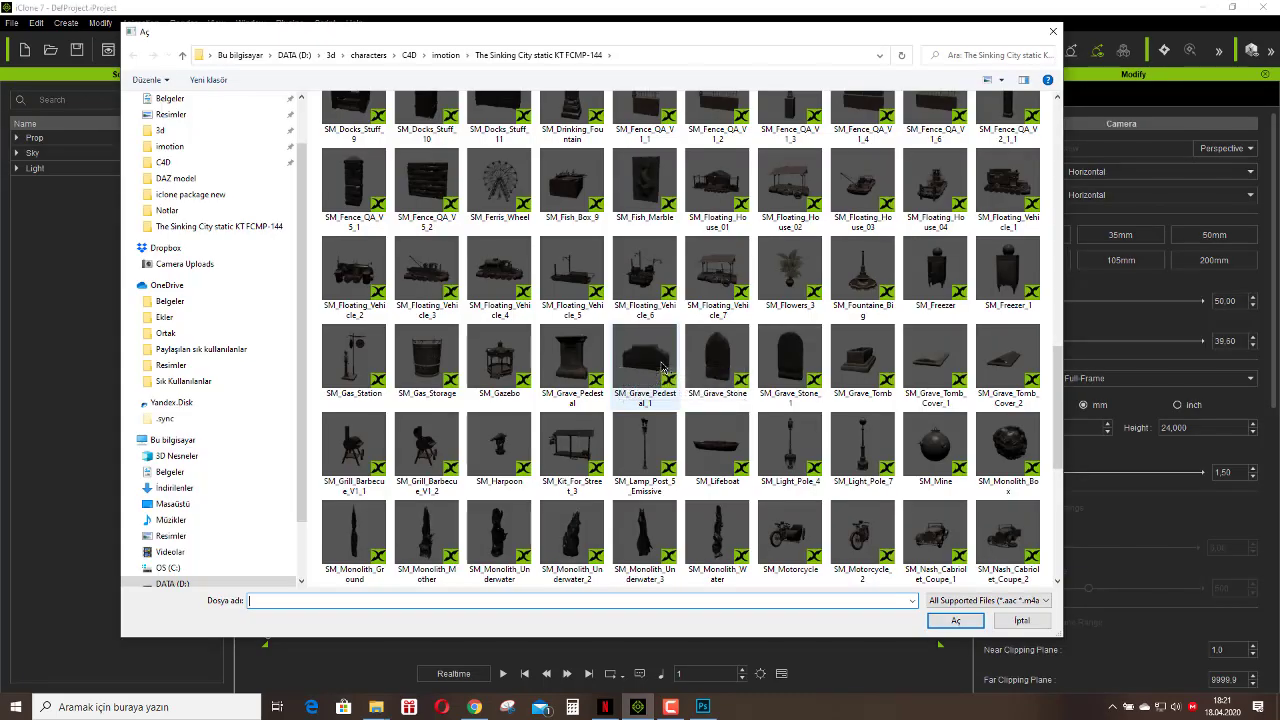
double_click(718, 185)
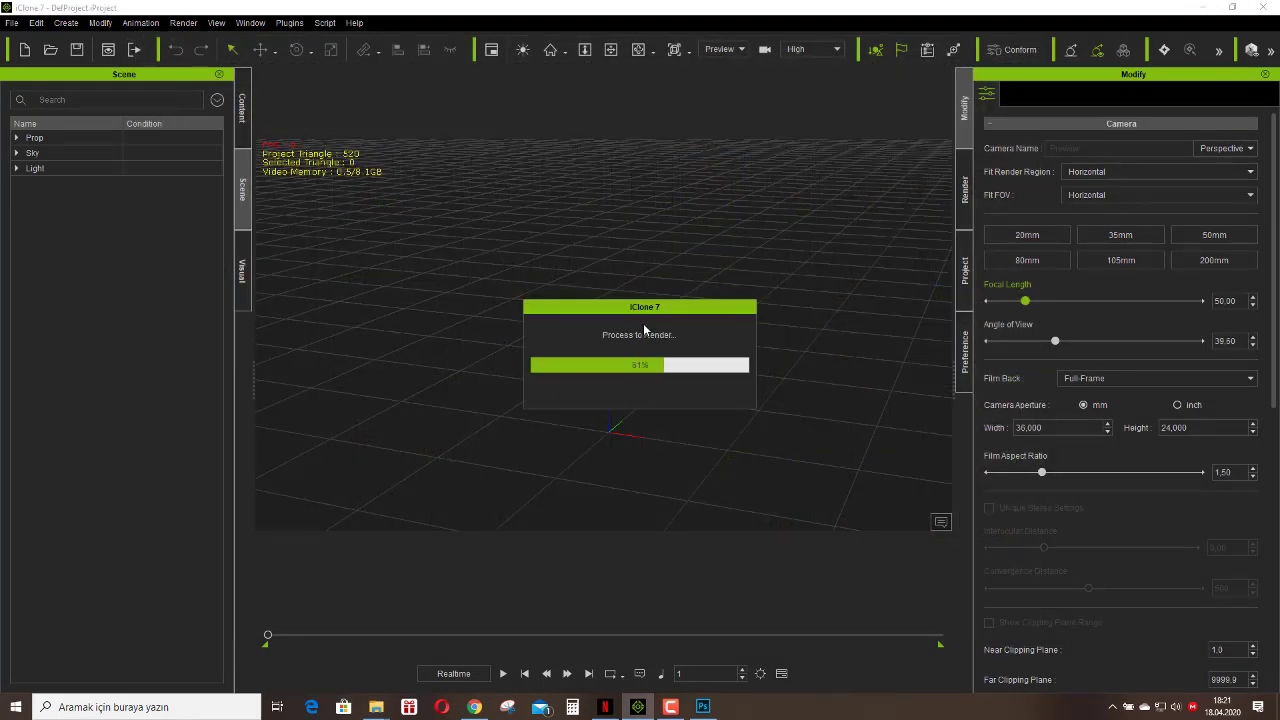
click(585, 49)
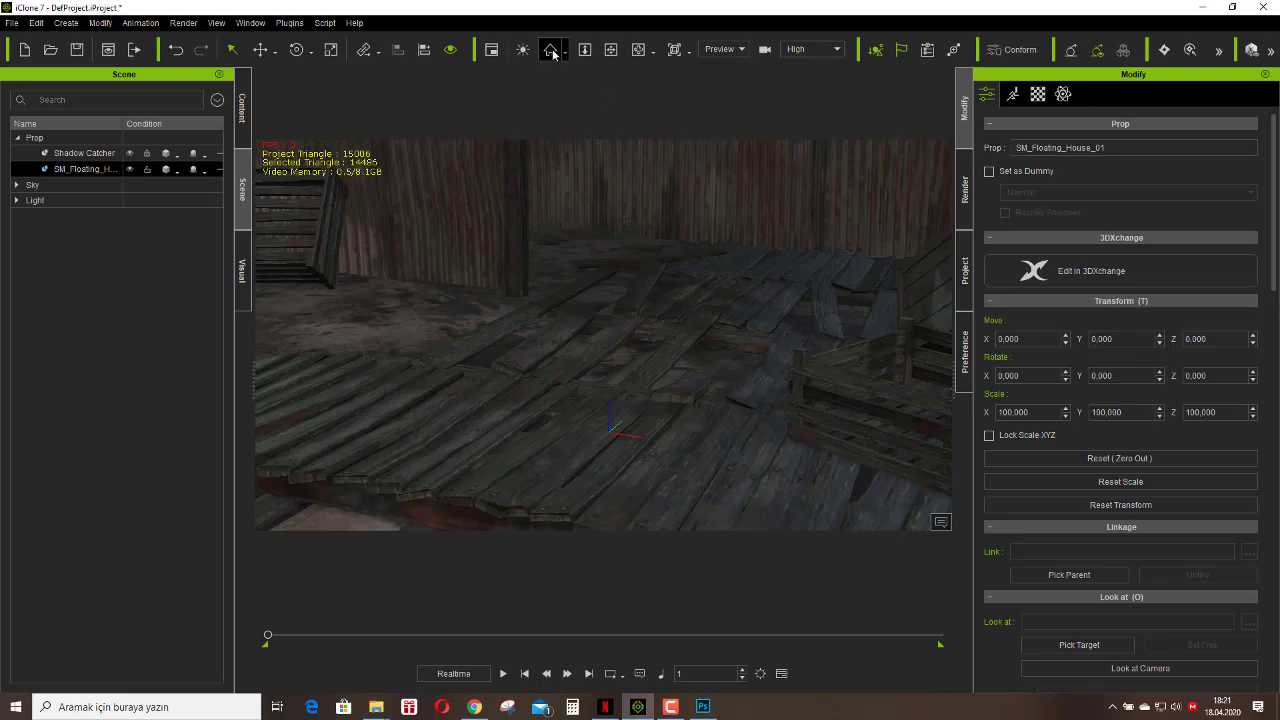
scroll(610, 349, up, 5)
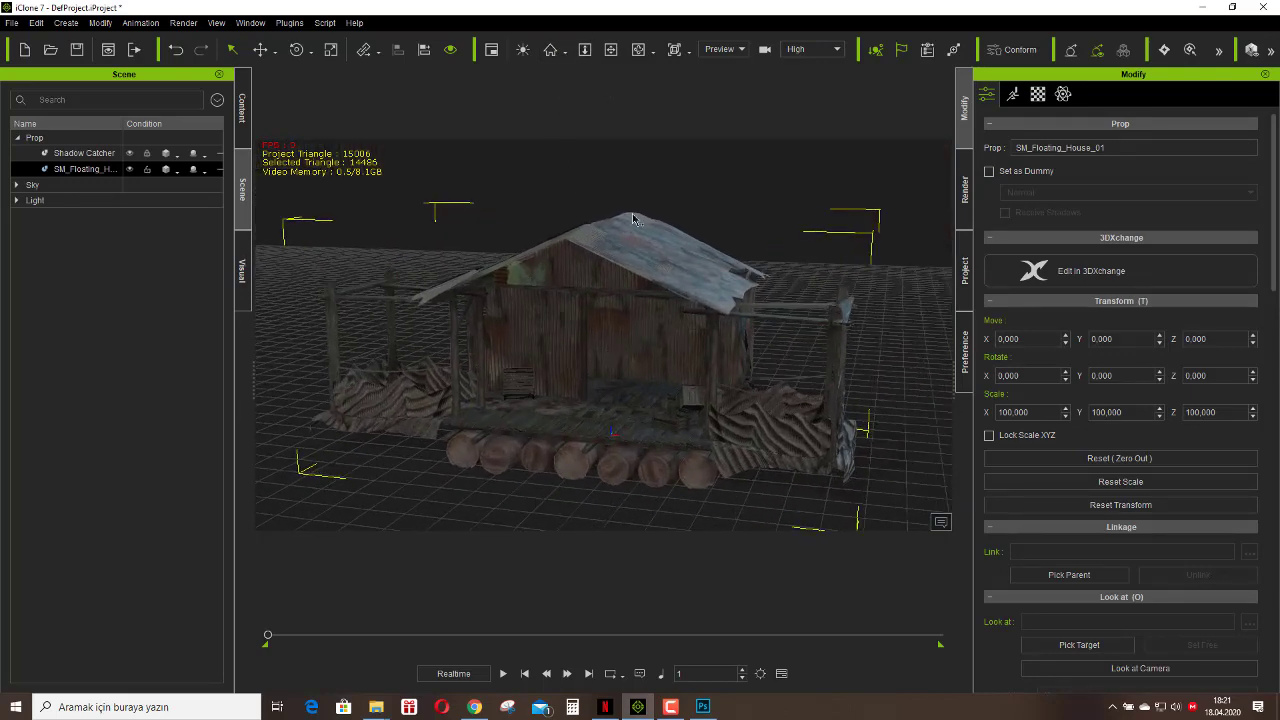
click(638, 49)
drag(888, 322, 661, 441)
drag(811, 387, 392, 398)
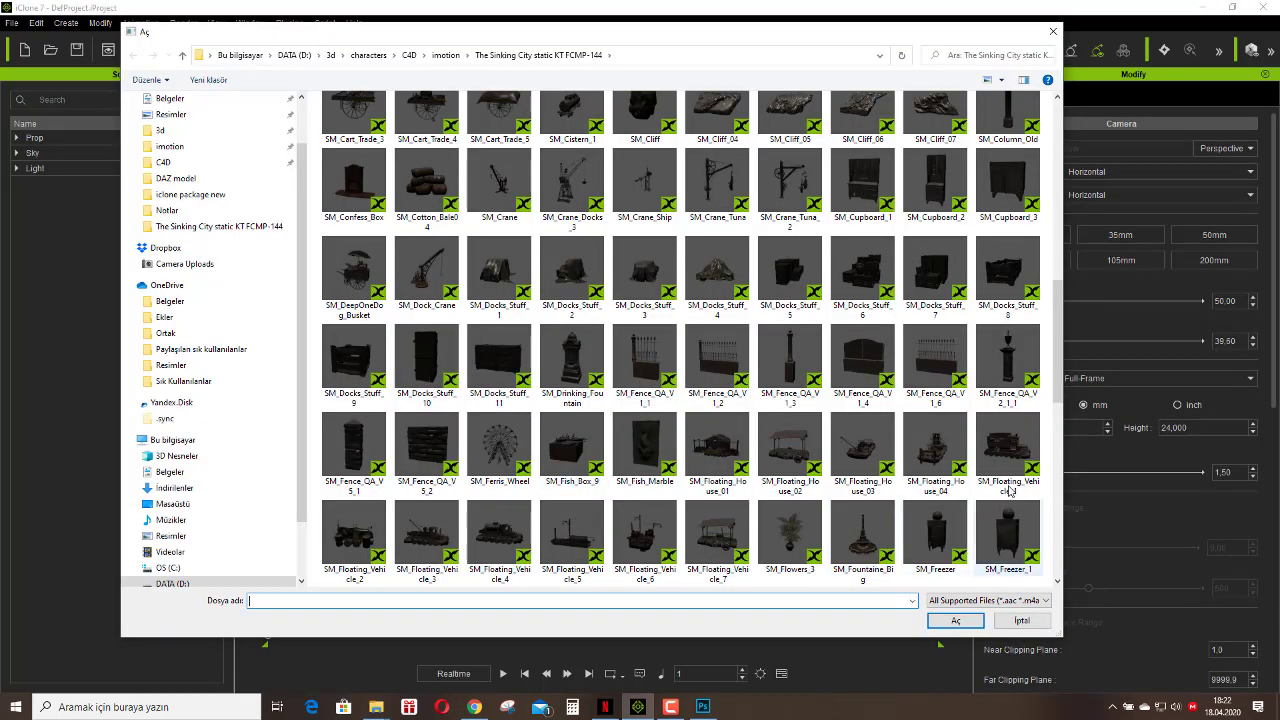
Import the SM_Floating_Vehicle_1 prop and orbit around the barrel-mounted bus to view it from different sides.
click(1000, 455)
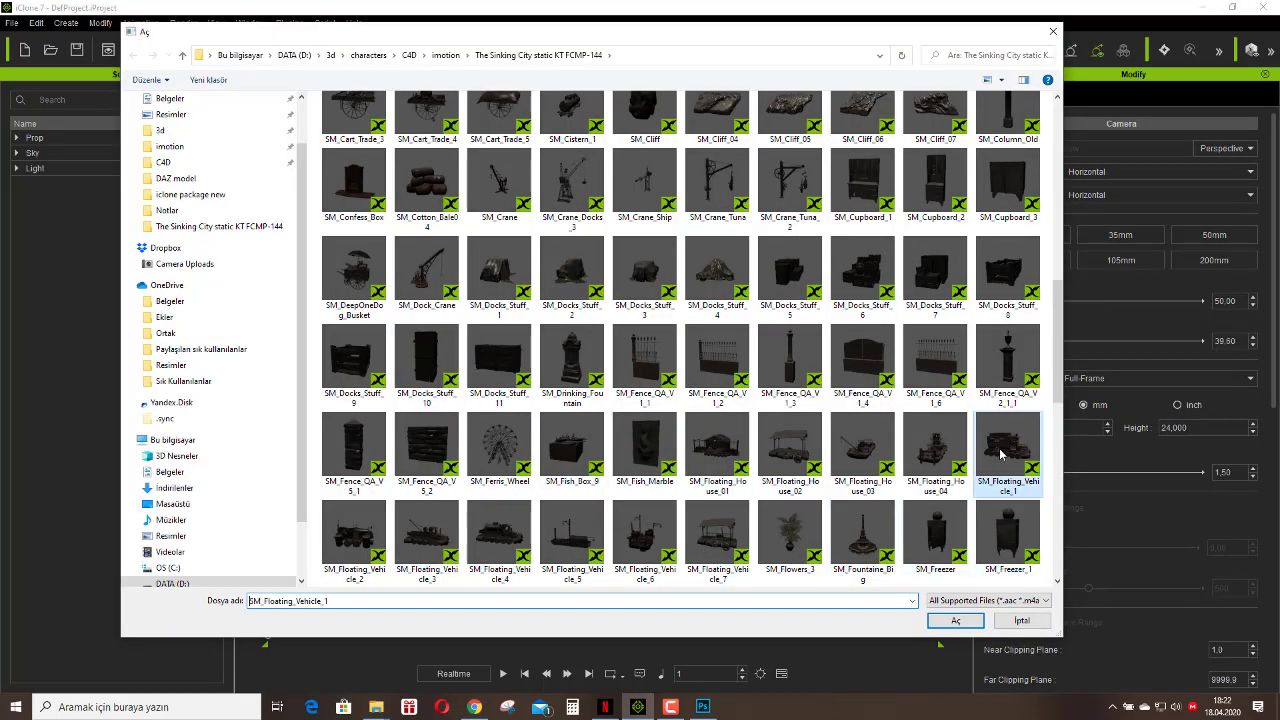
click(800, 455)
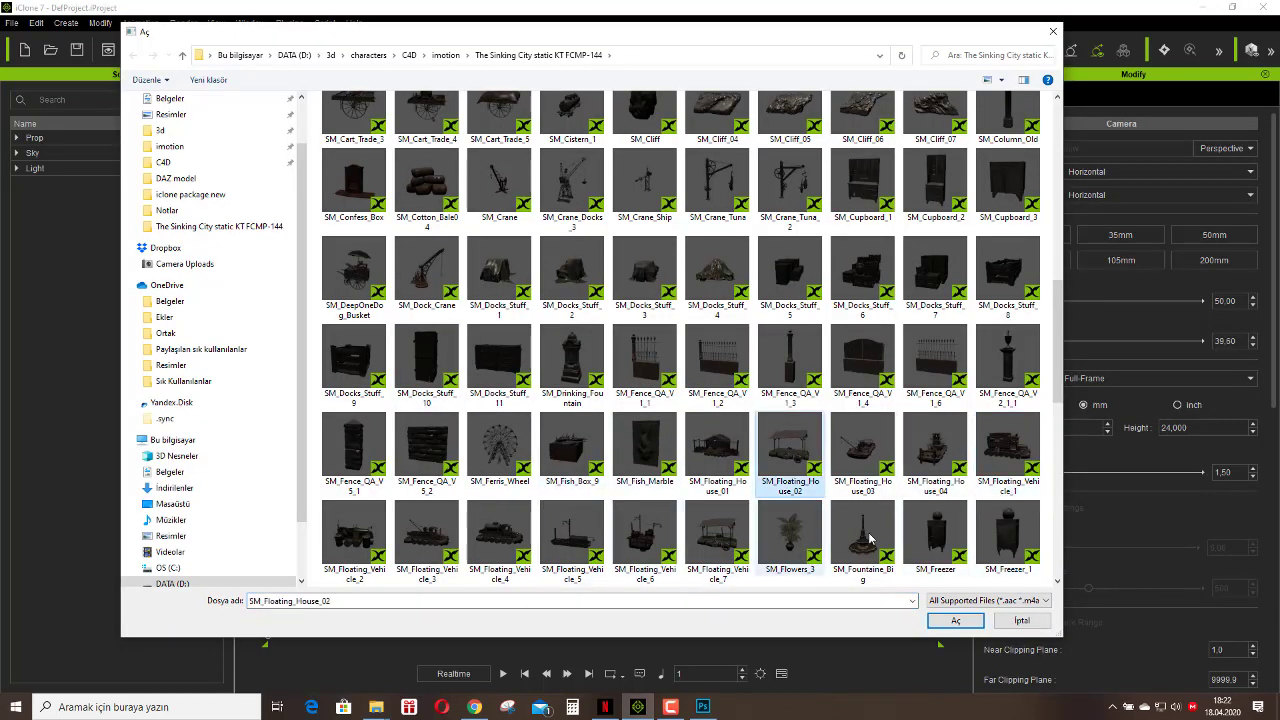
double_click(1005, 445)
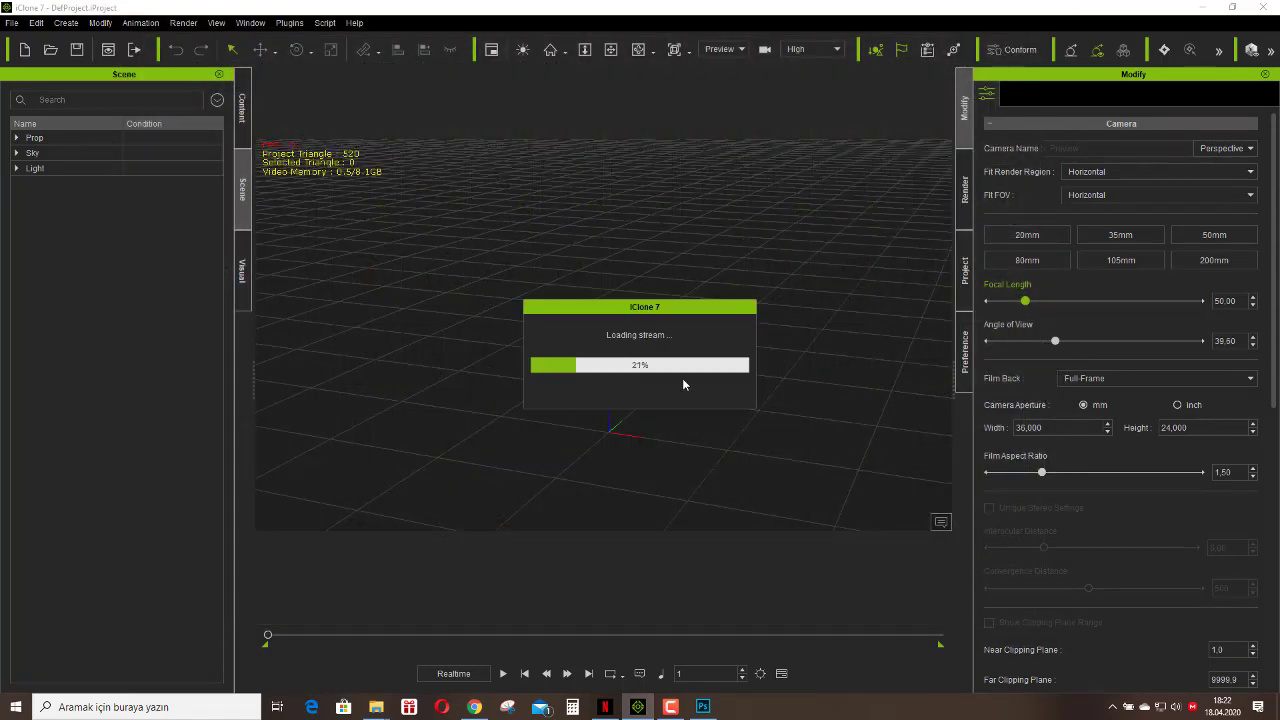
scroll(684, 386, down, 5)
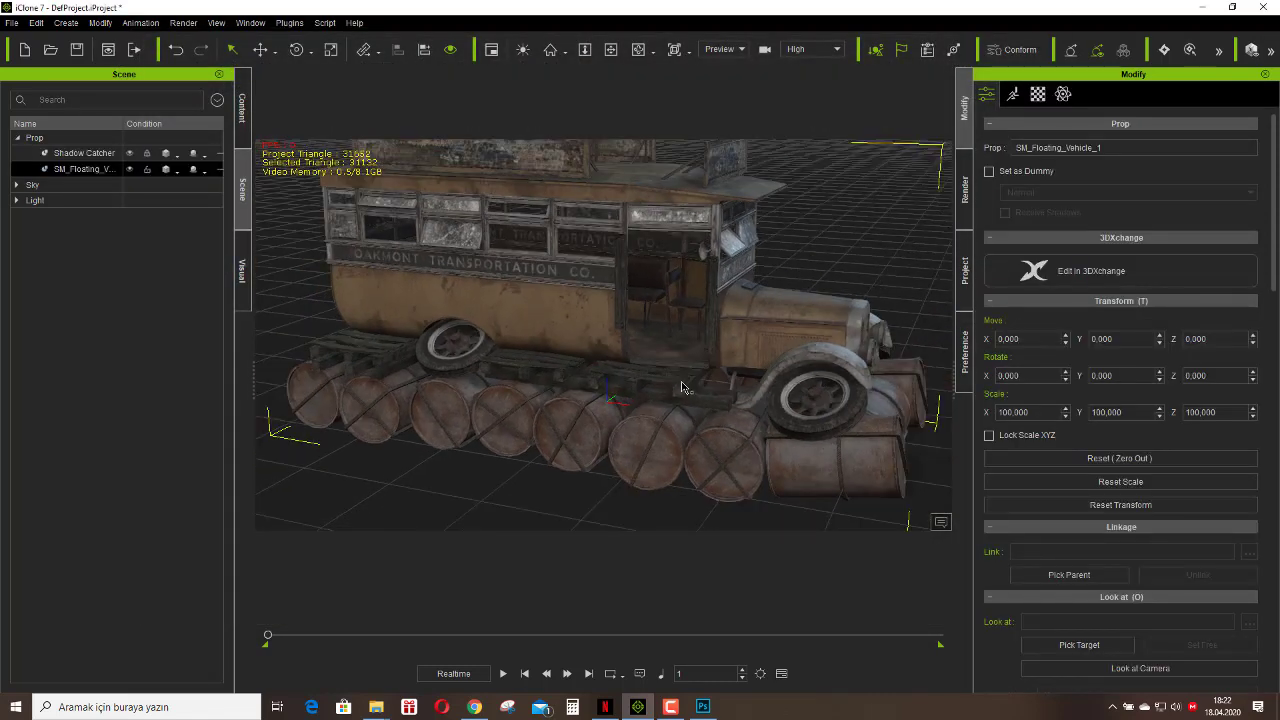
click(638, 49)
drag(489, 173, 790, 321)
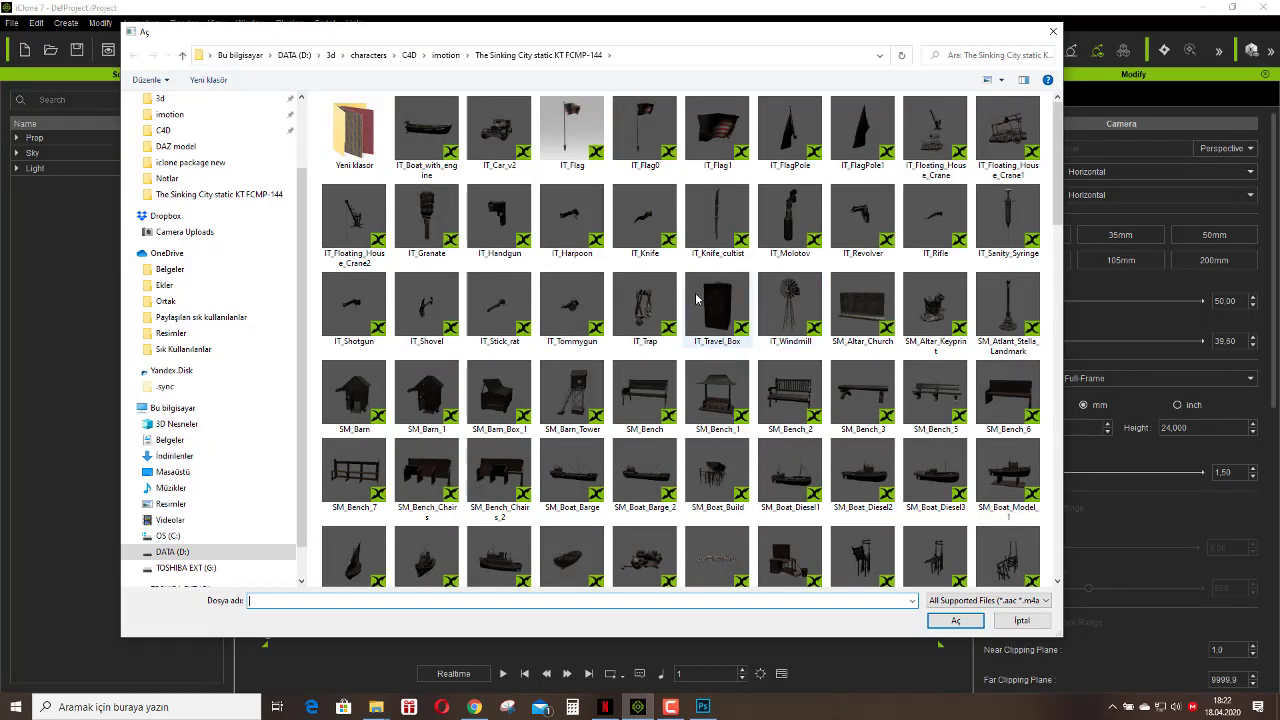
Find the SM_Motorcycle prop in the collection folder, import it, and view the motorcycle and sidecar from both sides.
scroll(690, 300, down, 5)
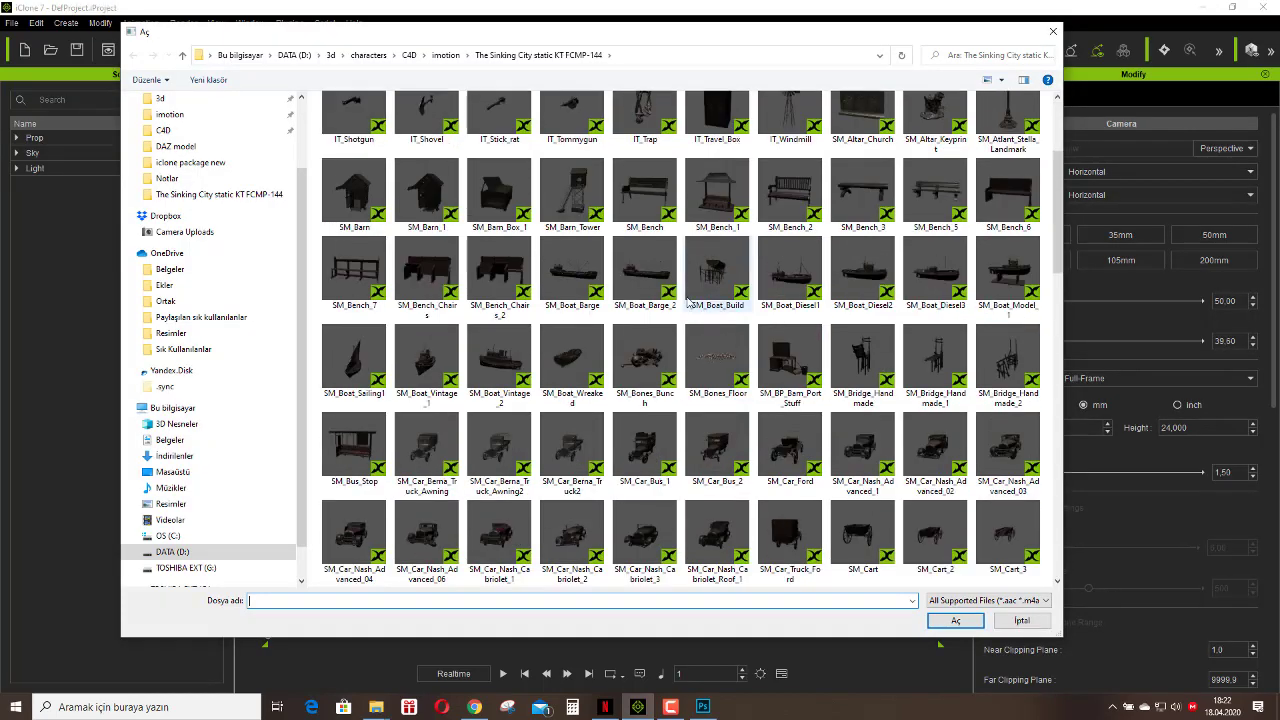
scroll(688, 300, down, 3)
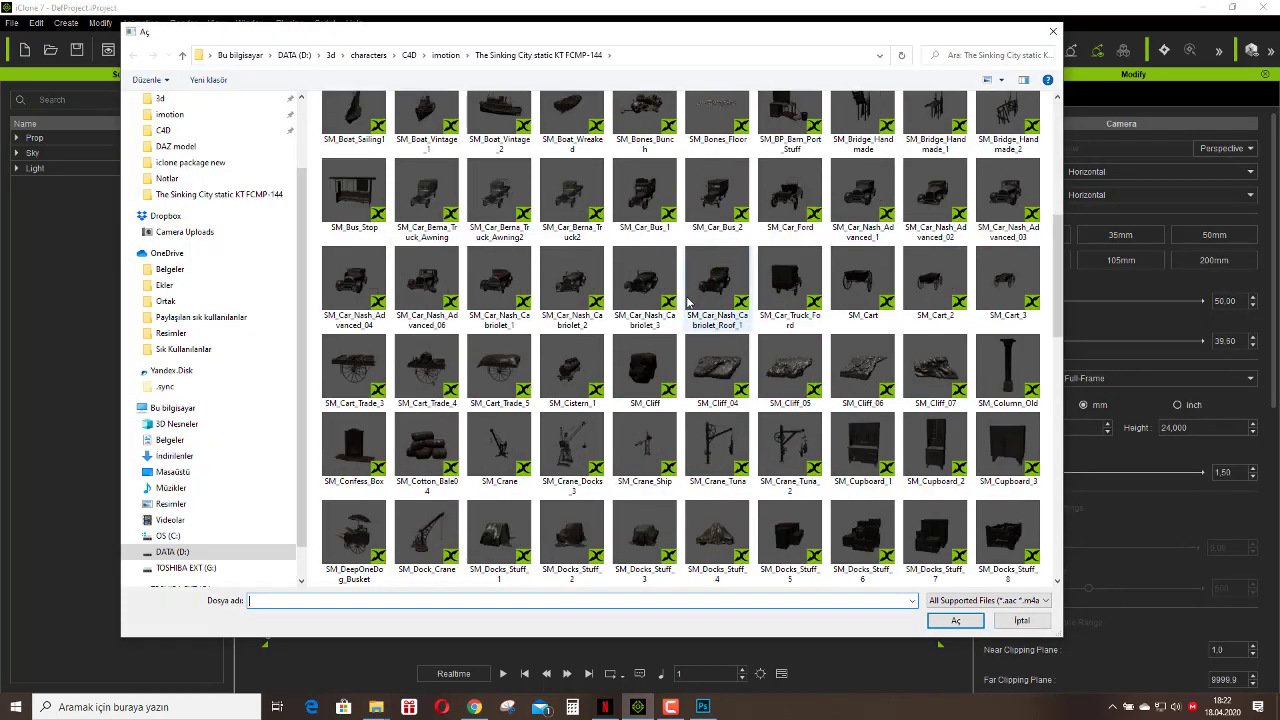
scroll(688, 300, down, 3)
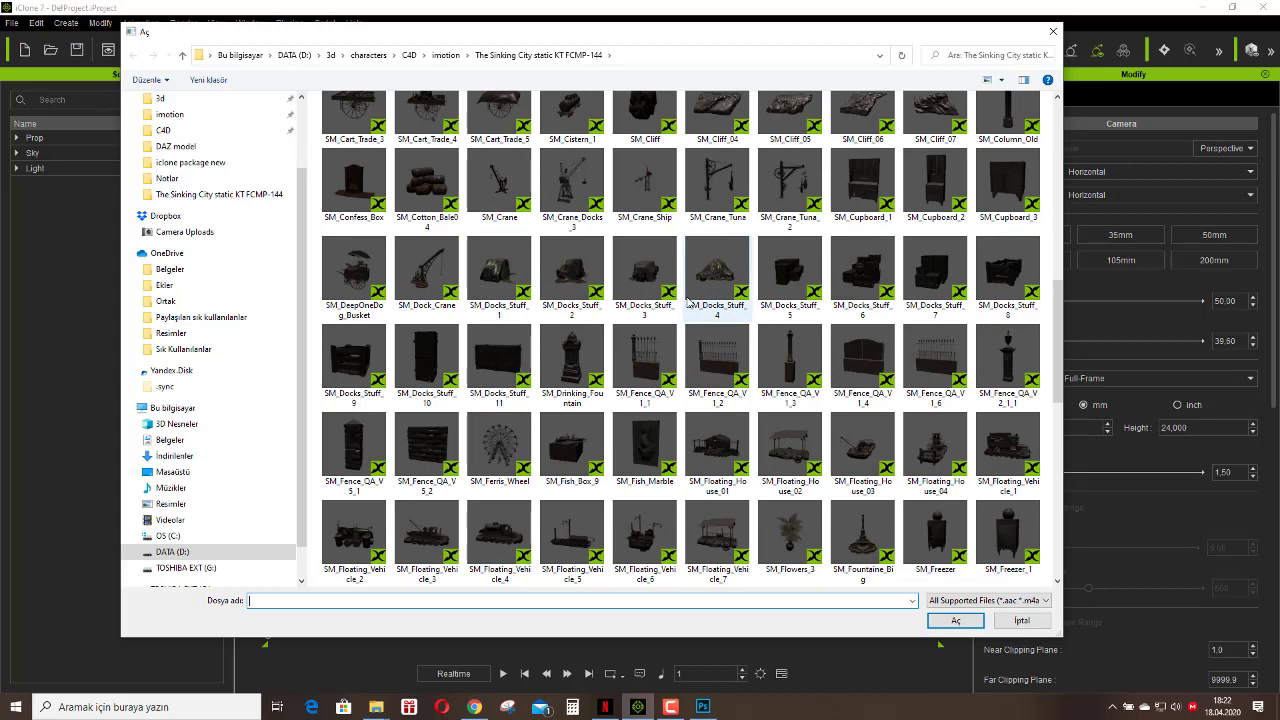
scroll(688, 300, down, 3)
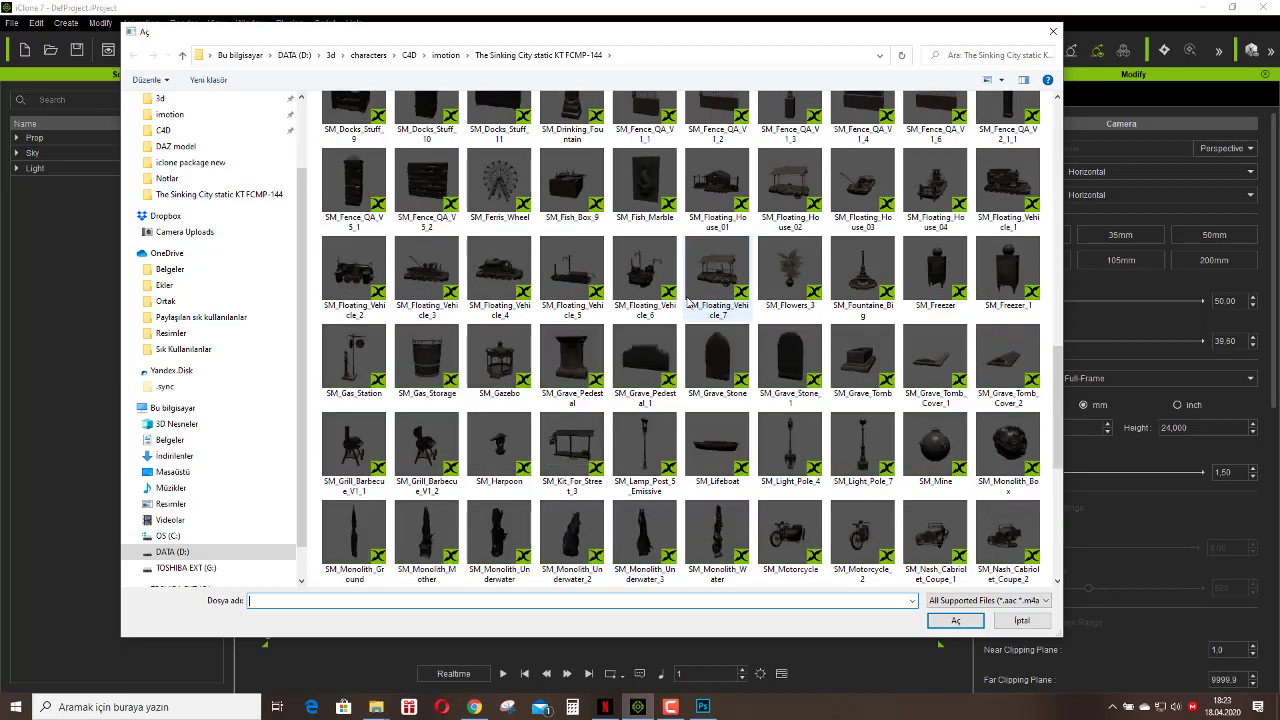
scroll(688, 300, down, 3)
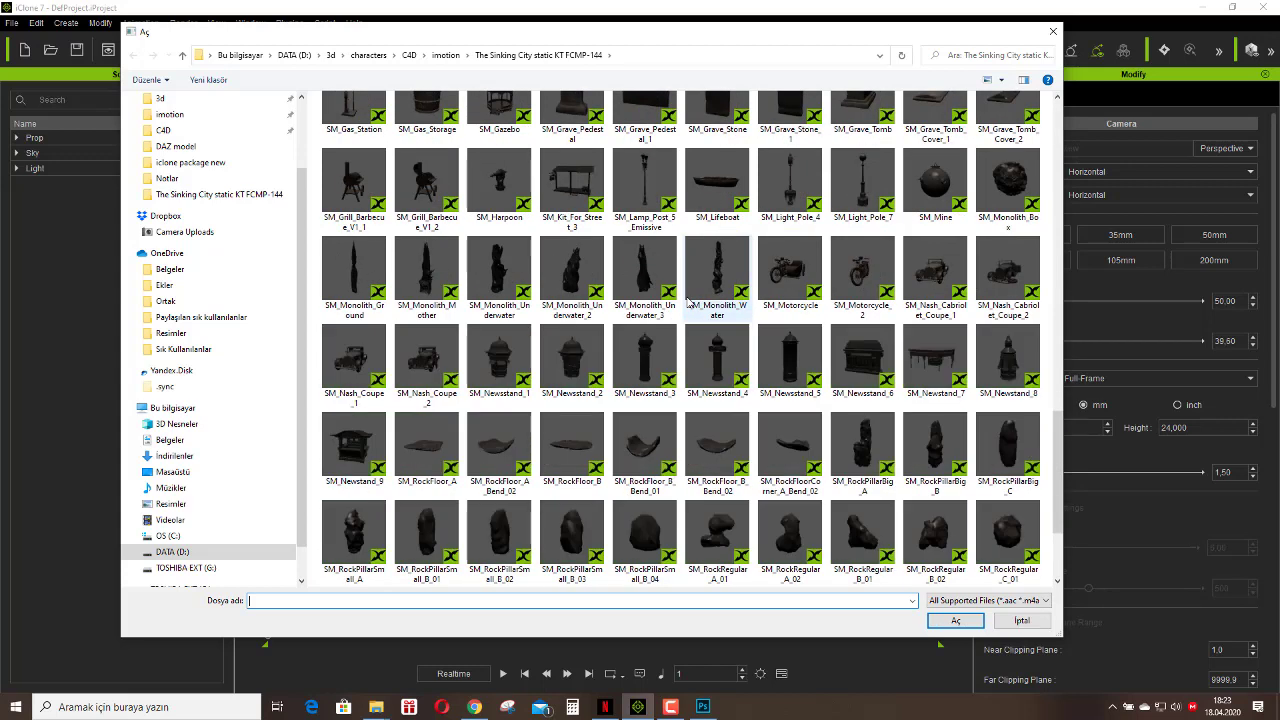
double_click(786, 278)
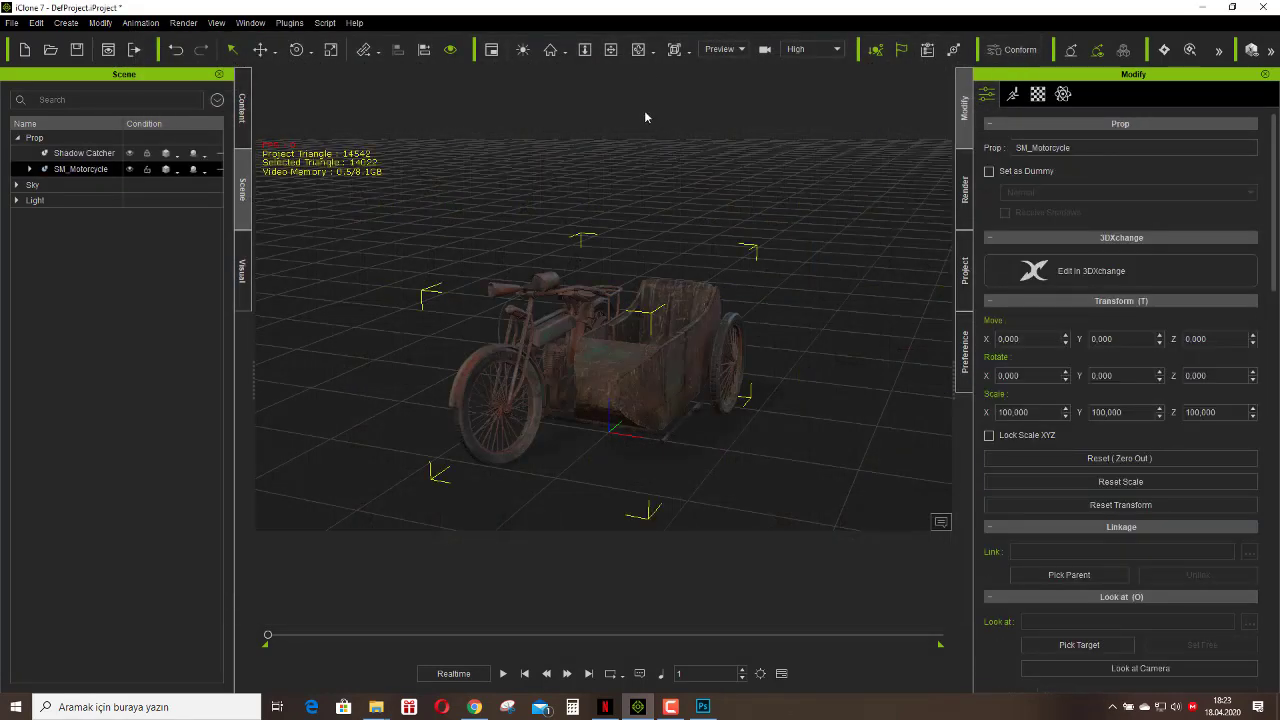
right_drag(772, 260, 680, 248)
right_drag(467, 361, 534, 392)
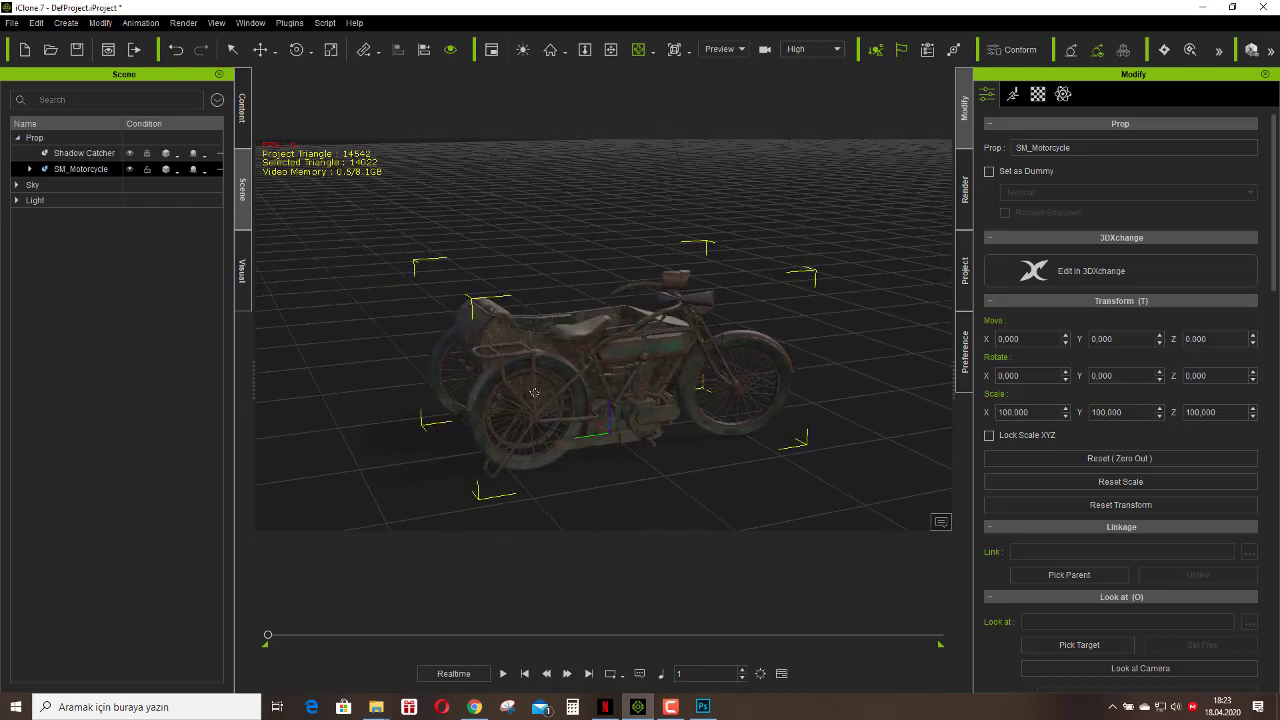
Expand SM_Motorcycle in the scene list, select its child prop, and view the motorcycle from the sidecar side.
click(30, 170)
click(102, 186)
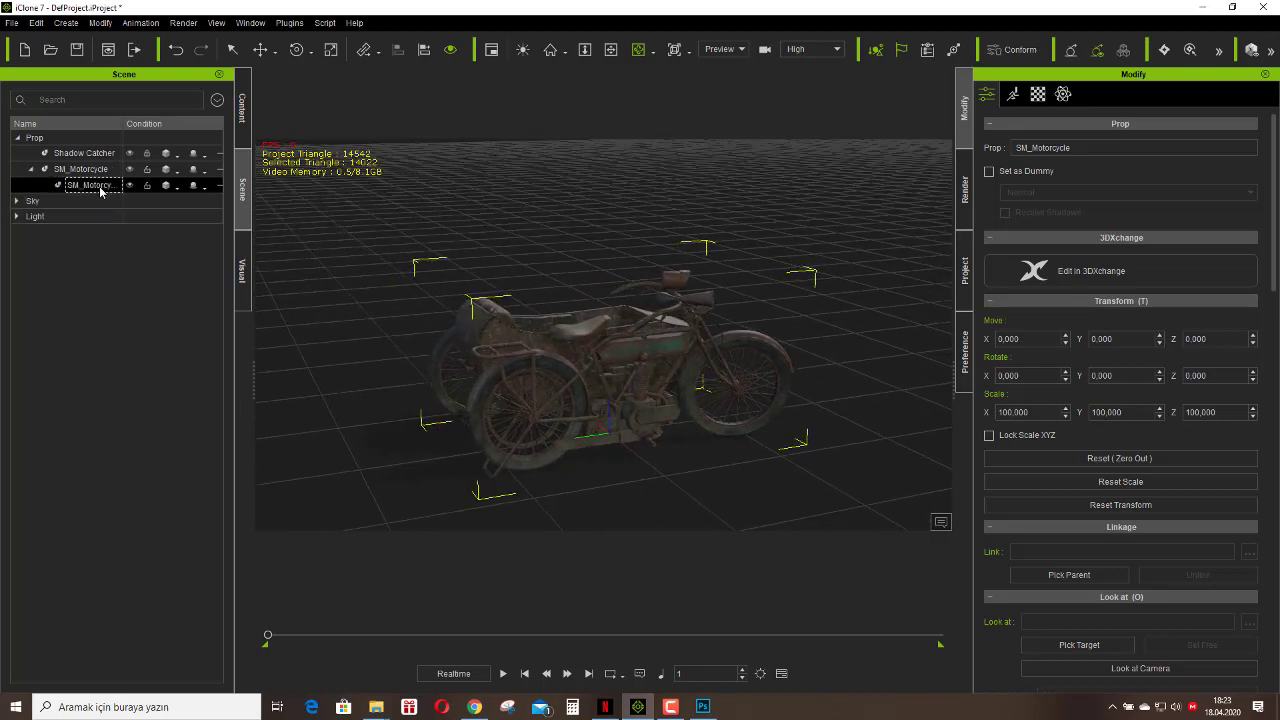
right_drag(793, 364, 389, 401)
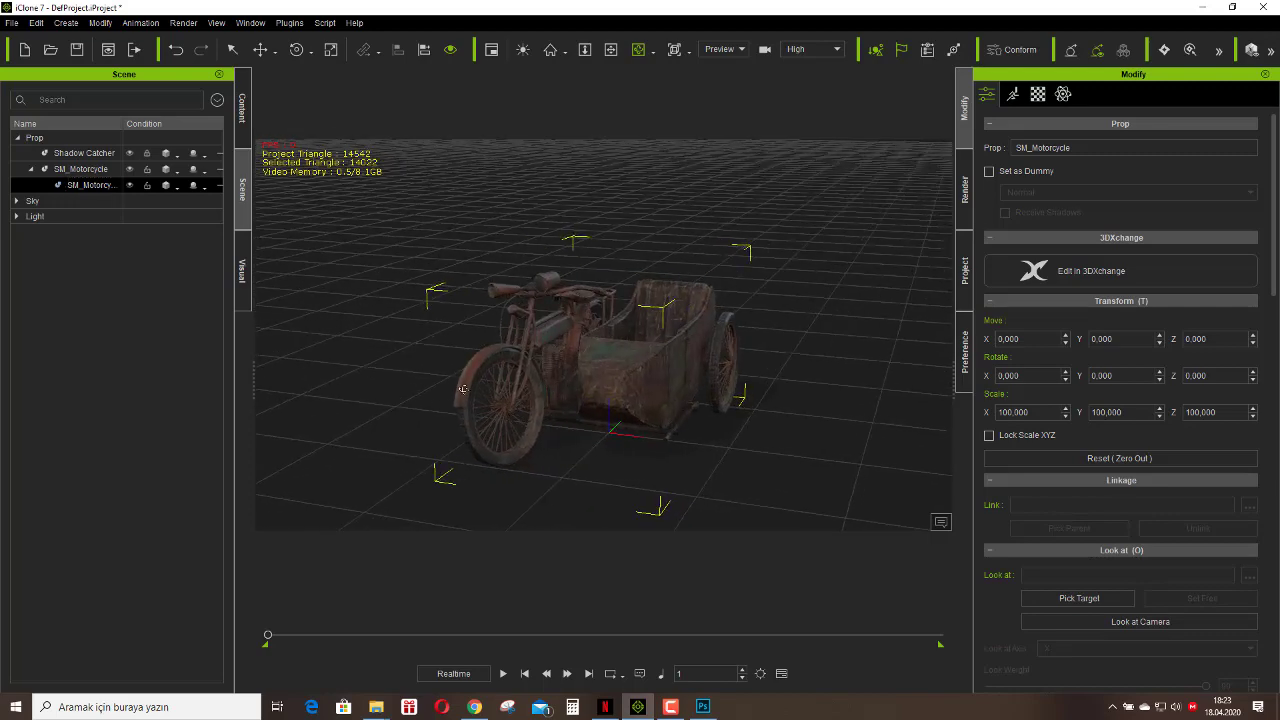